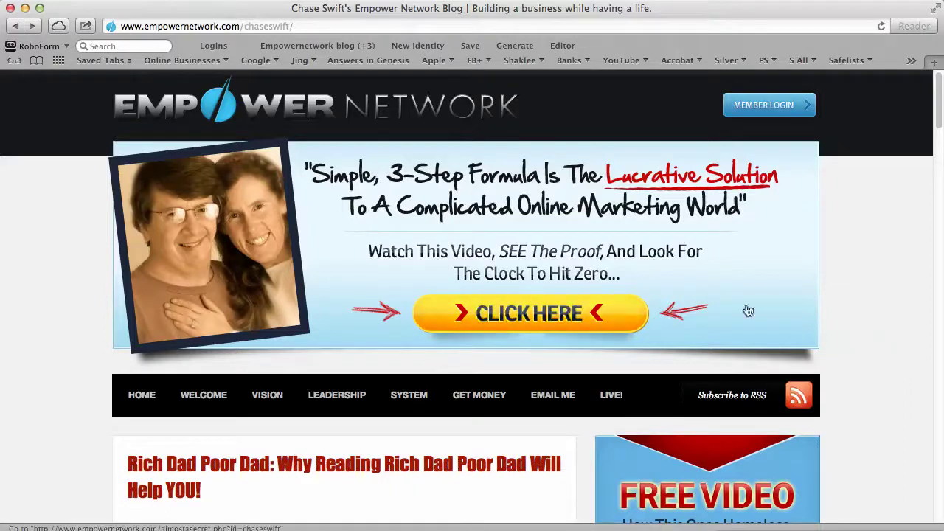
pyautogui.moveTo(289, 27); pyautogui.dragTo(193, 40)
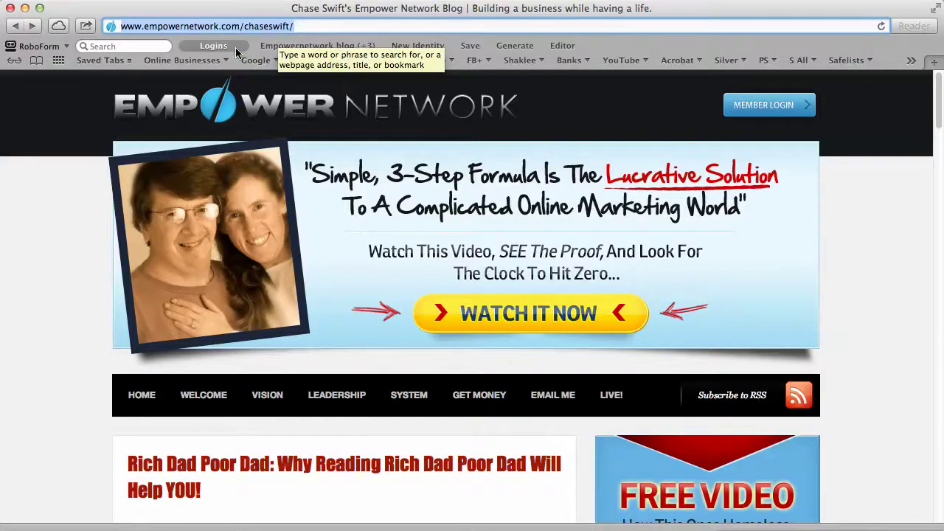
pyautogui.click(182, 60)
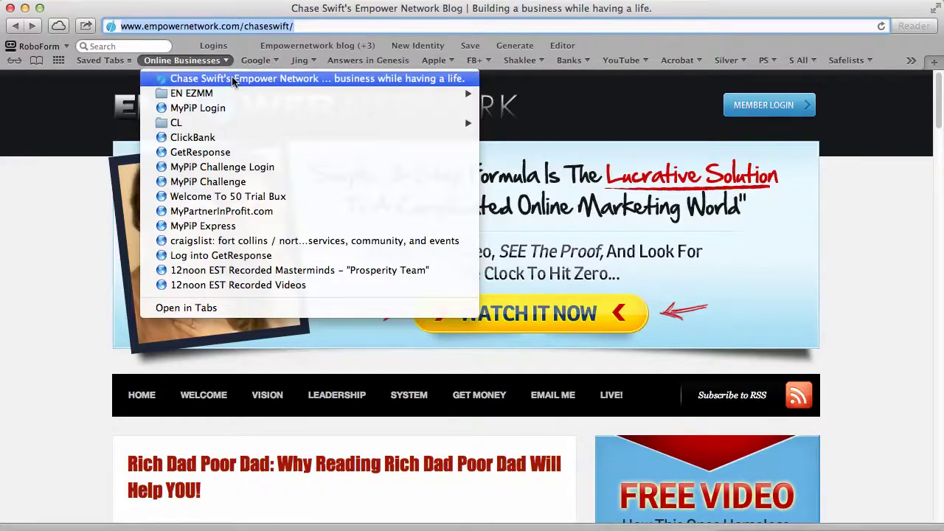
pyautogui.click(374, 28)
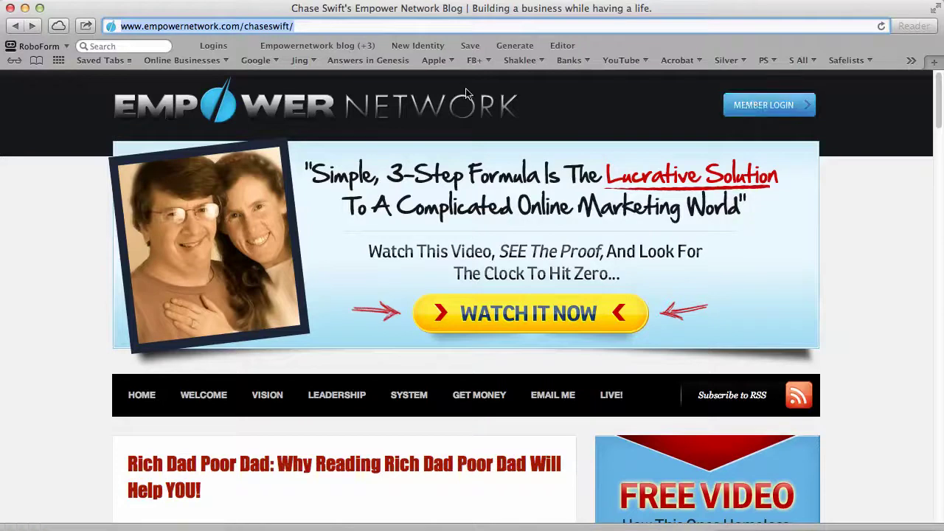
# Open the blog at empowernetwork.com/wideawakeincome in a new tab.
pyautogui.press('super+t')
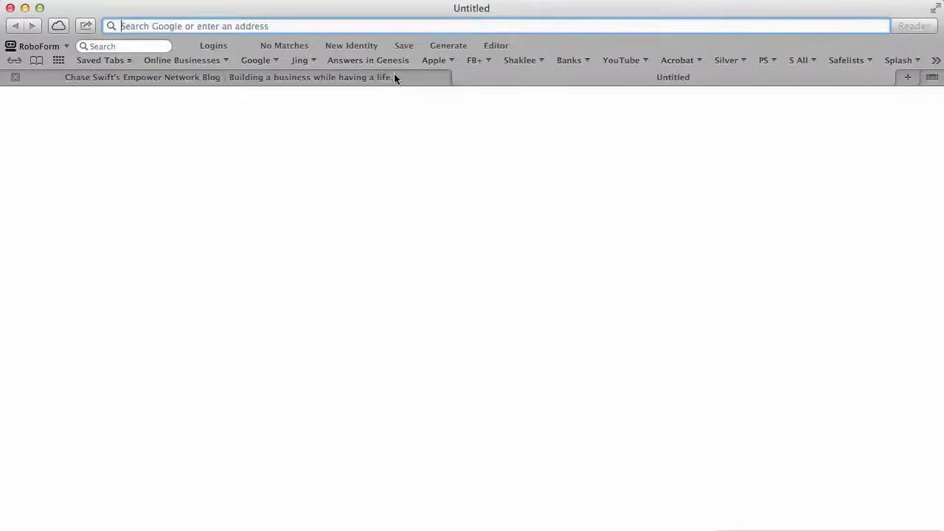
pyautogui.write('empowernetwork.com')
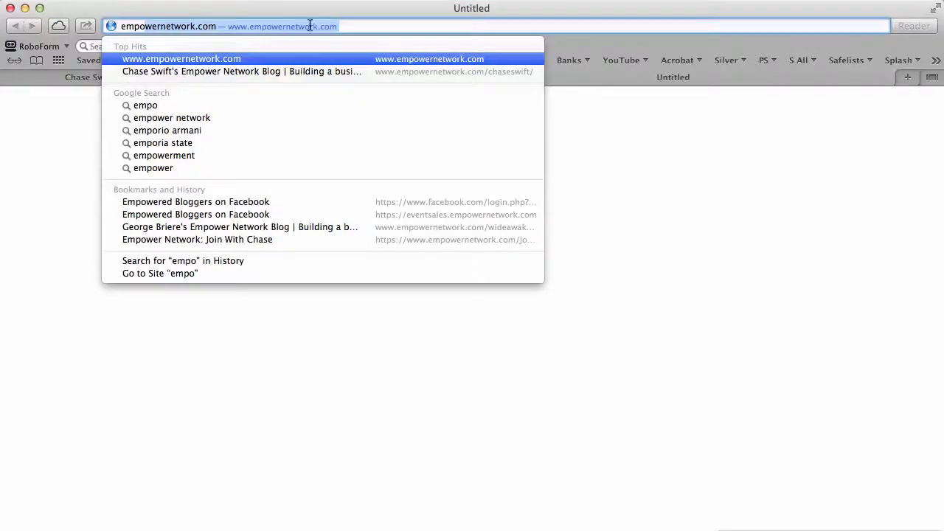
pyautogui.click(218, 26)
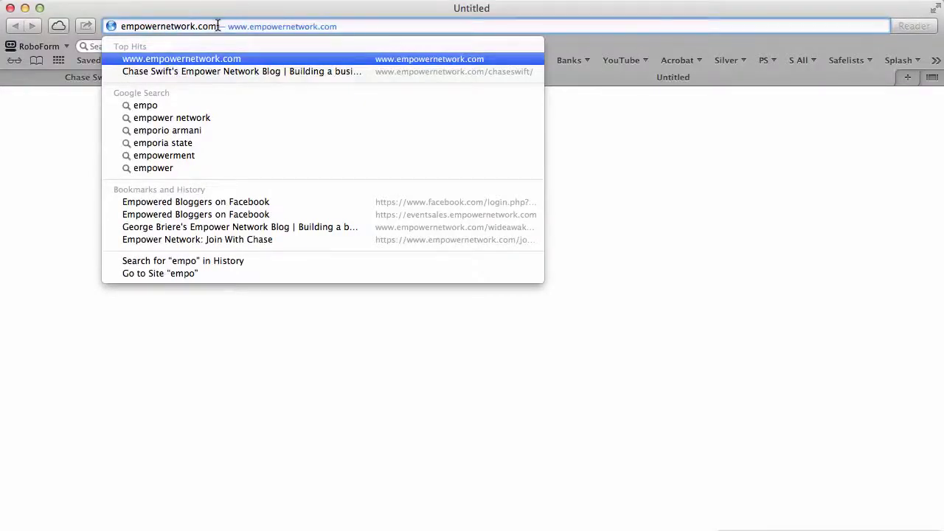
pyautogui.write('/wide')
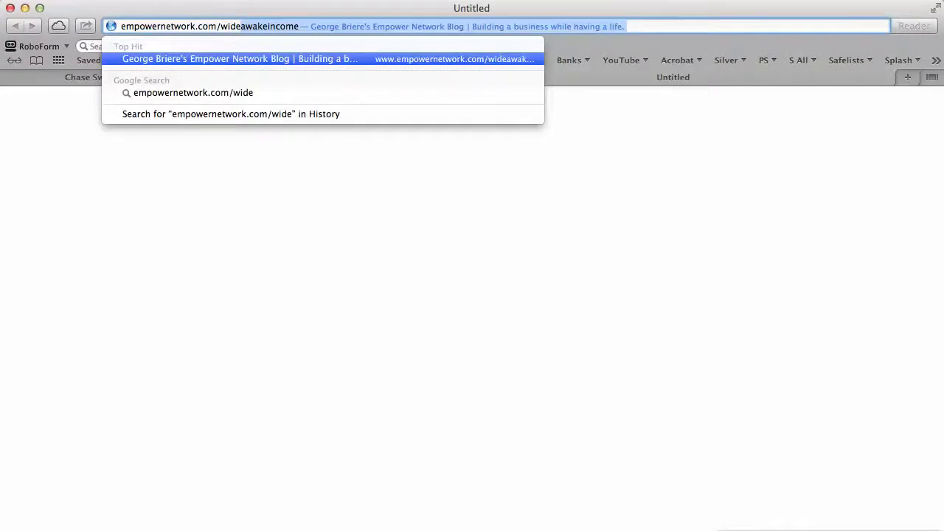
pyautogui.press('Return')
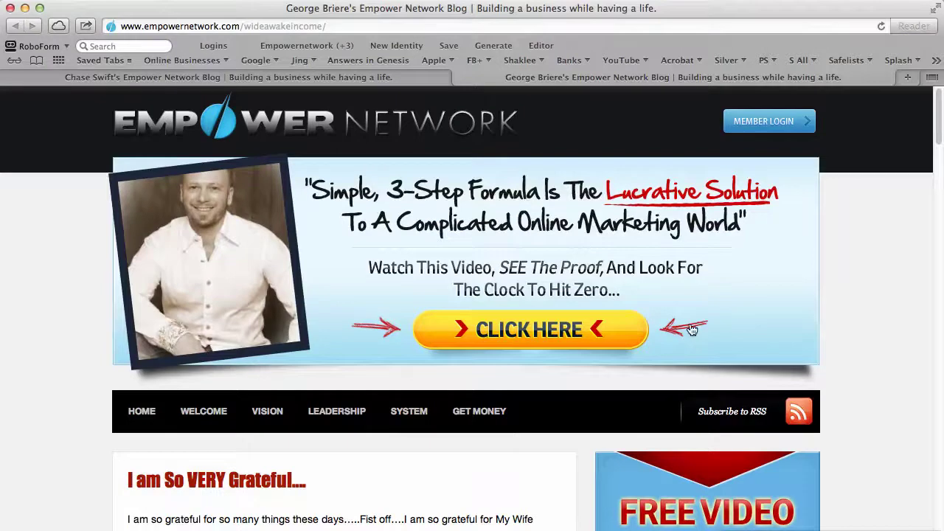
# Open the blog post titled "I am So VERY Grateful....".
pyautogui.scroll(-5, 697, 332)
pyautogui.scroll(-1, 701, 335)
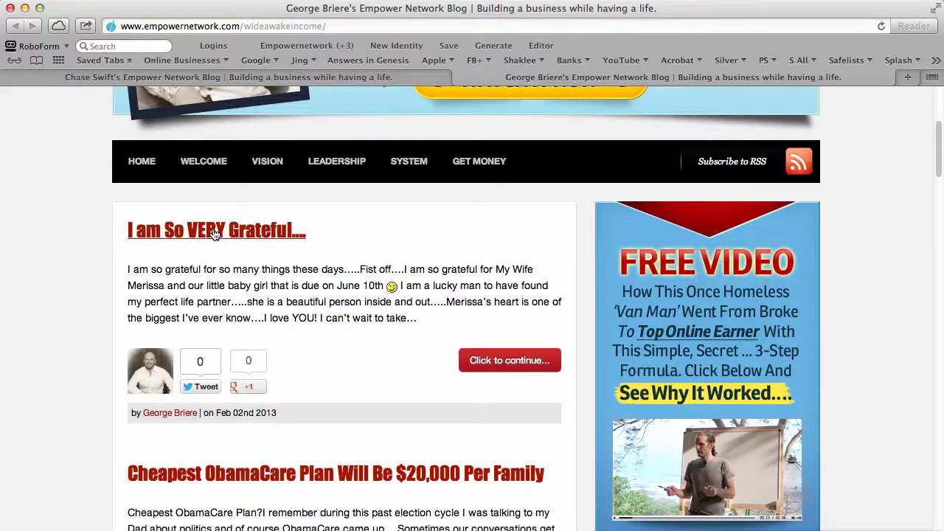
pyautogui.click(214, 233)
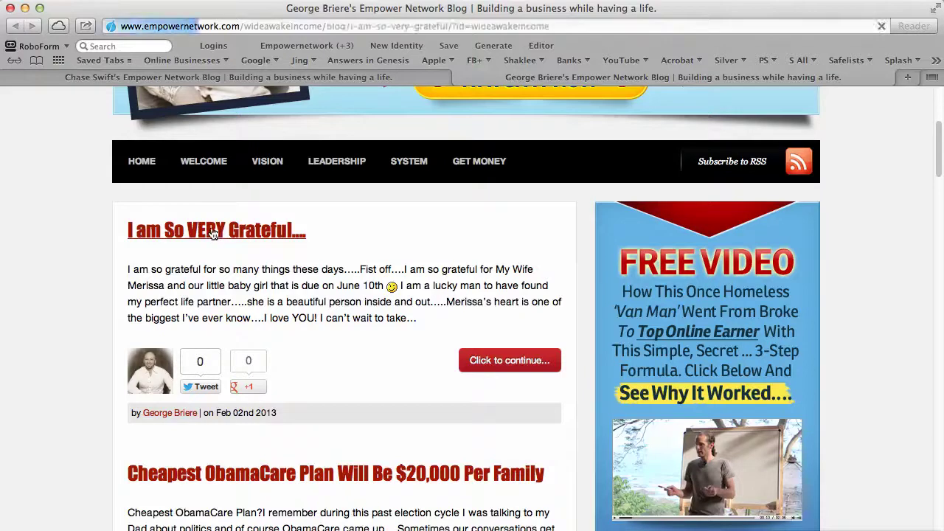
# Look through the post from its opening text to the embedded video and closing links, and return to its heading.
pyautogui.scroll(-5, 213, 227)
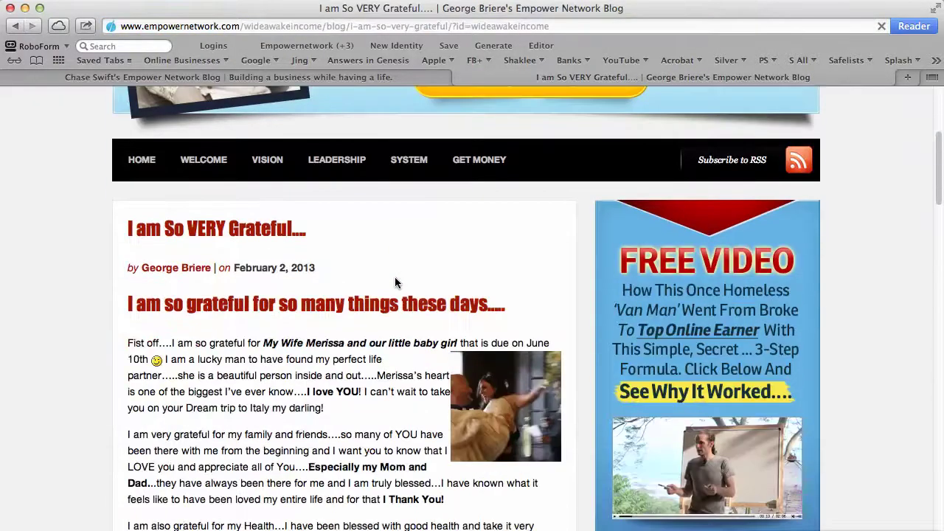
pyautogui.scroll(-10, 519, 305)
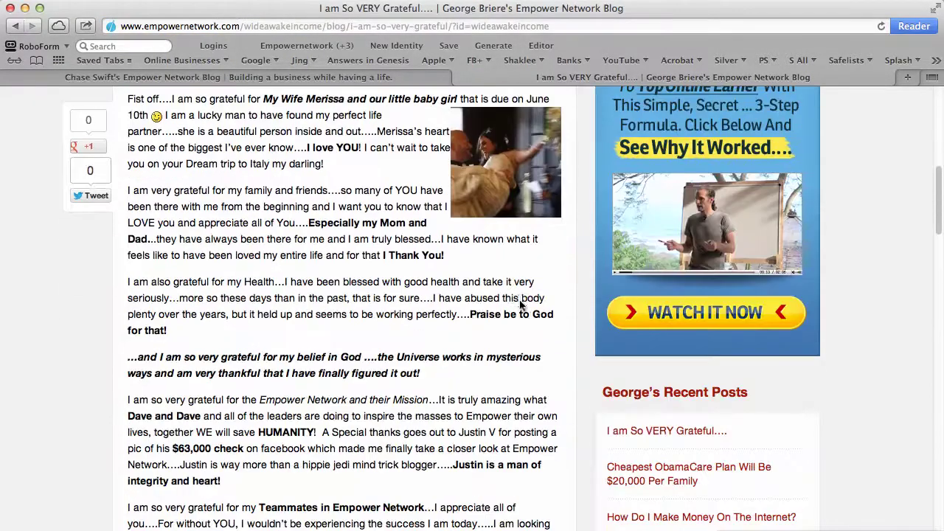
pyautogui.scroll(-7, 519, 305)
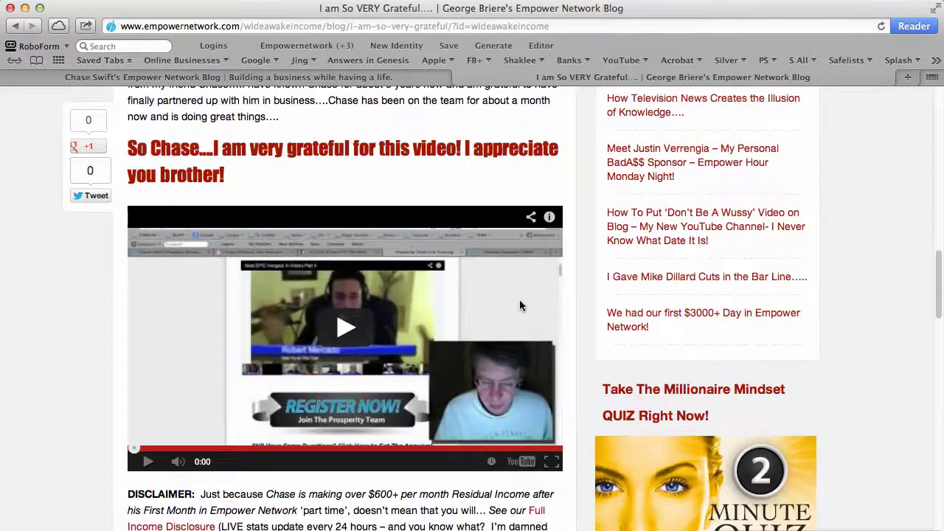
pyautogui.scroll(-4, 519, 306)
pyautogui.scroll(-4, 520, 305)
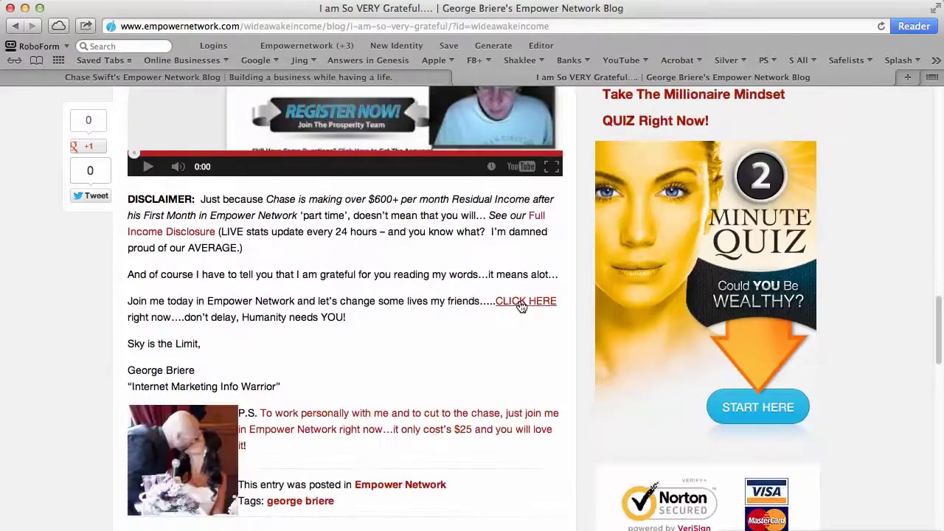
pyautogui.scroll(1, 519, 302)
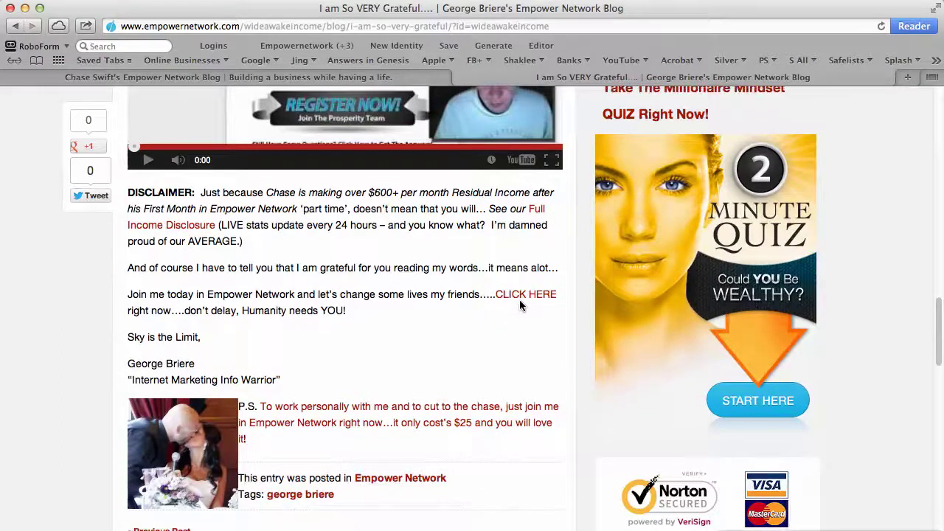
pyautogui.moveTo(936, 348); pyautogui.dragTo(639, 200)
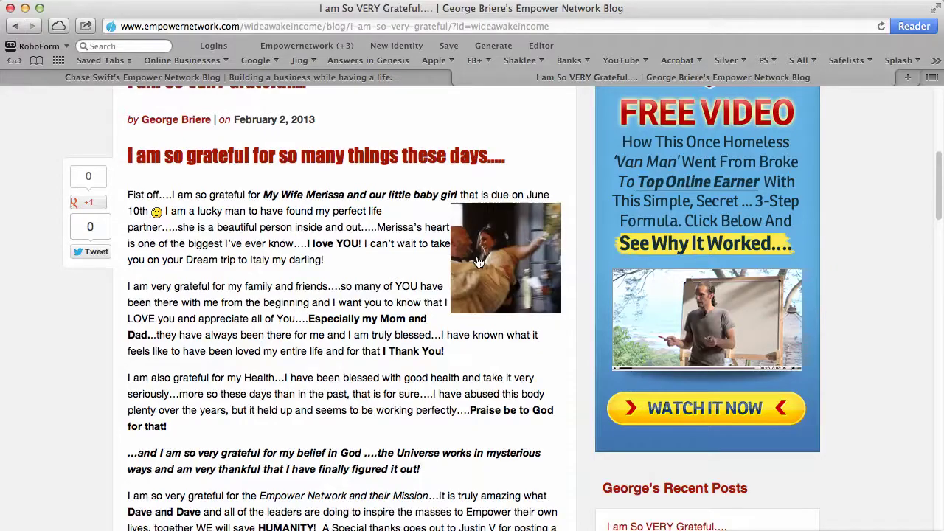
pyautogui.moveTo(935, 202)
pyautogui.mouseDown()
pyautogui.moveTo(927, 341)
pyautogui.moveTo(874, 228)
pyautogui.moveTo(800, 169)
pyautogui.mouseUp()
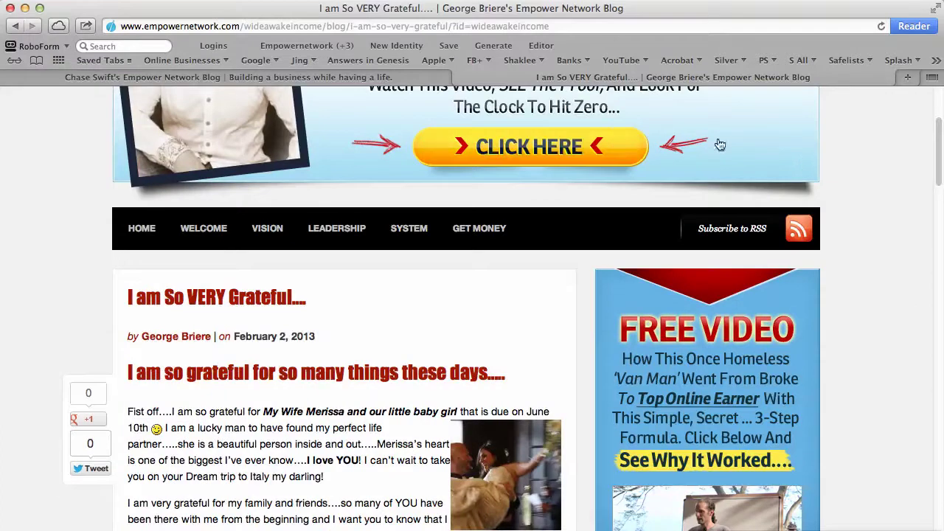
# Return to the first blog and log in to its members area with the prefilled account details.
pyautogui.click(345, 81)
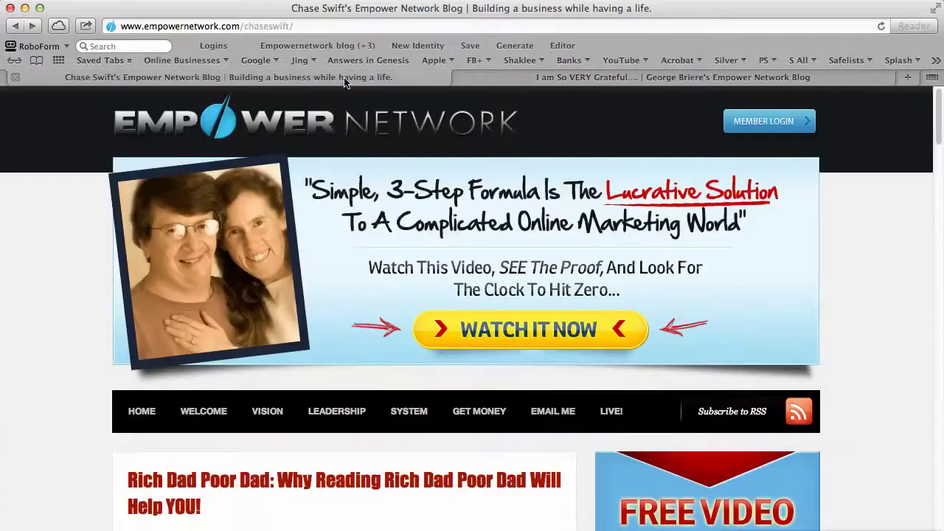
pyautogui.click(748, 127)
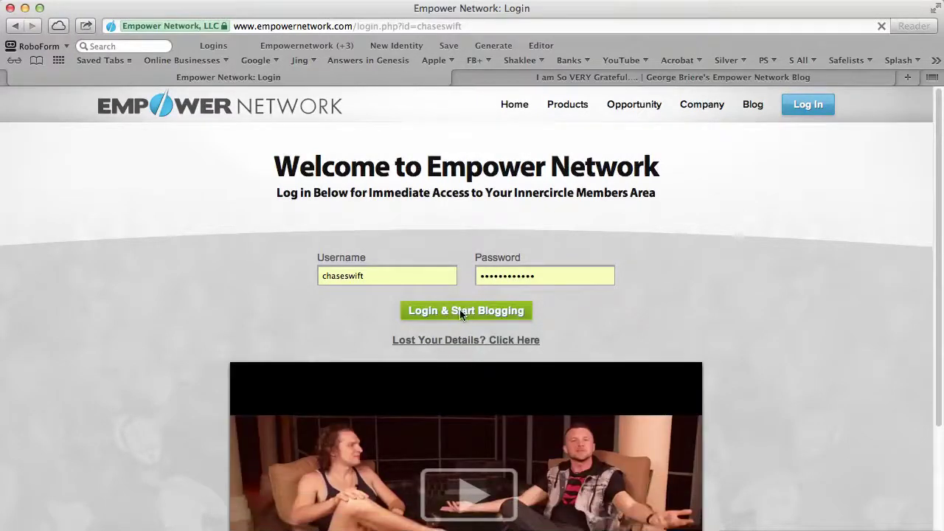
pyautogui.click(460, 309)
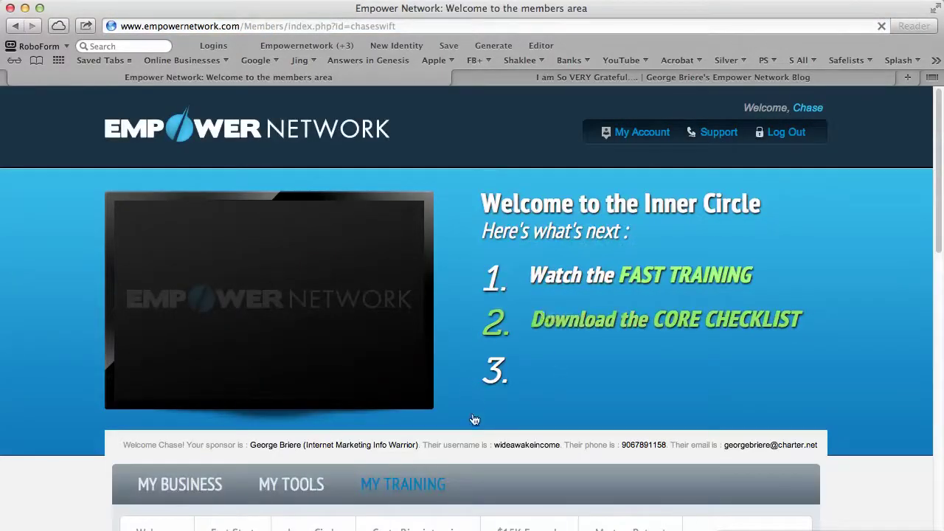
# Open the My Business section of the members area and look over the profile form.
pyautogui.scroll(-5, 474, 424)
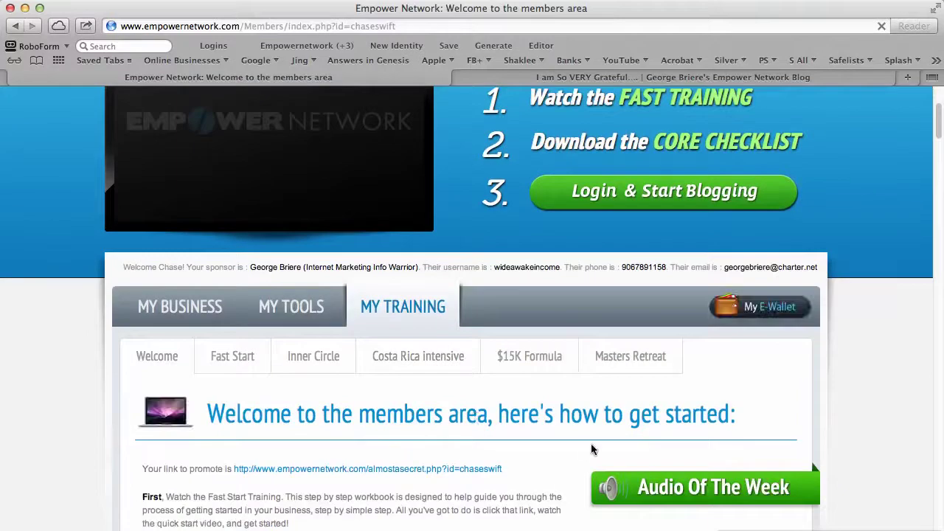
pyautogui.scroll(-3, 591, 449)
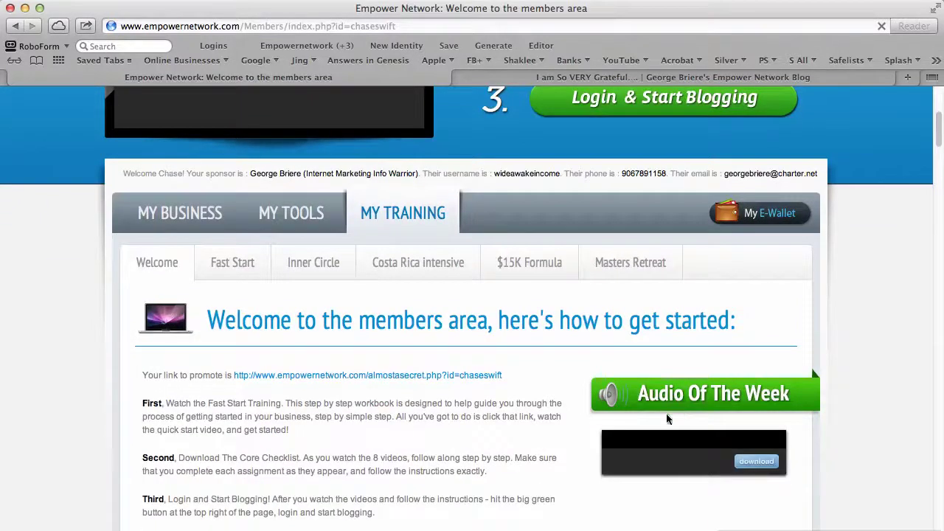
pyautogui.click(179, 213)
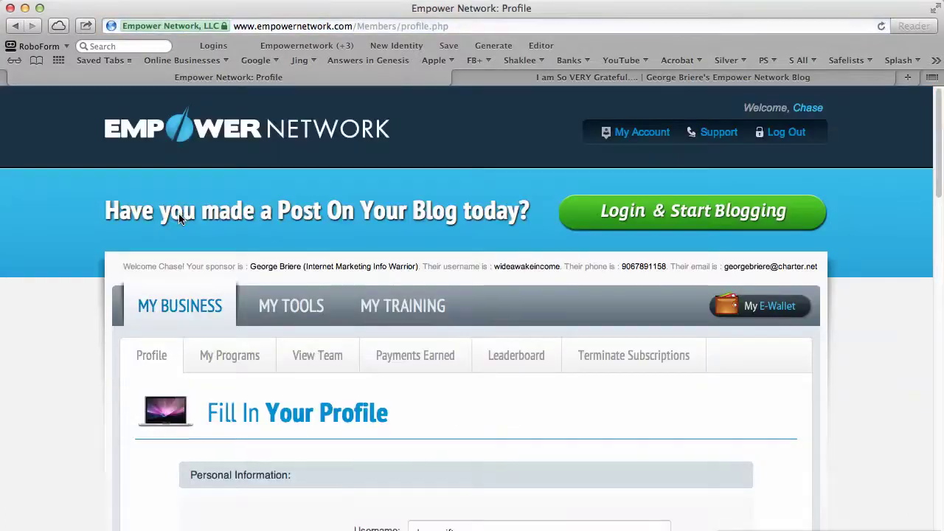
pyautogui.scroll(-5, 638, 354)
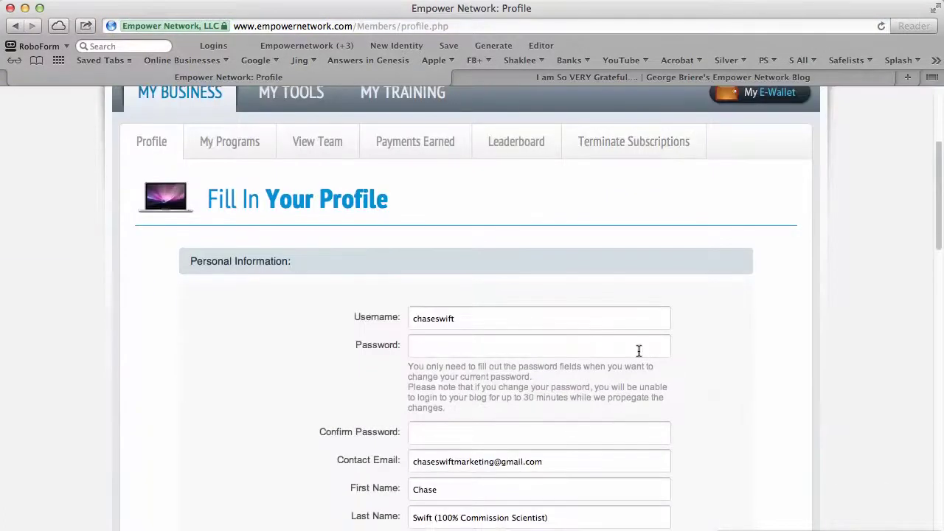
pyautogui.scroll(5, 933, 187)
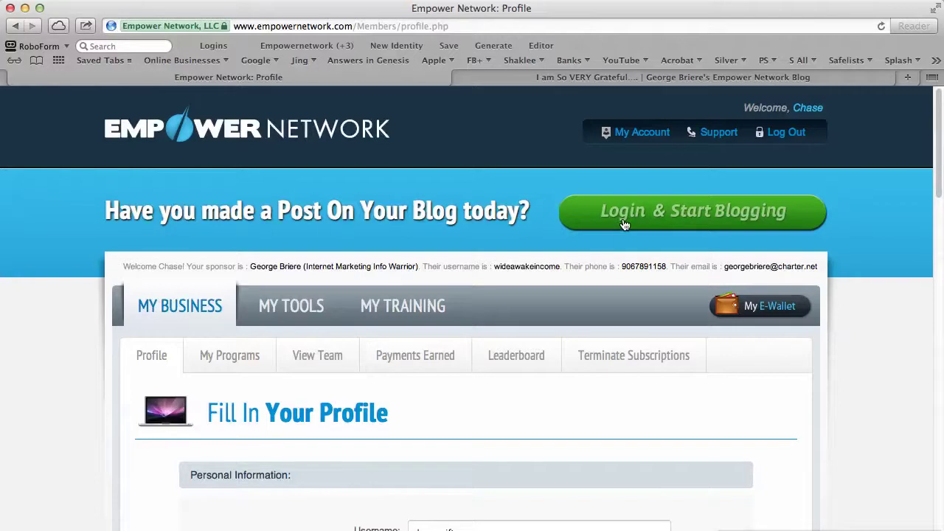
# Log in to the blogging area from the members page and bring up its WordPress dashboard.
pyautogui.click(684, 214)
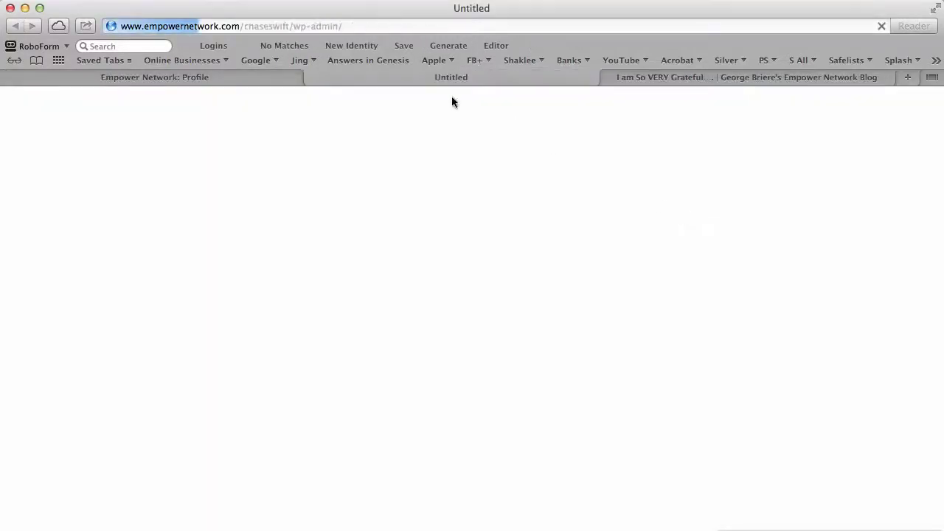
pyautogui.click(264, 77)
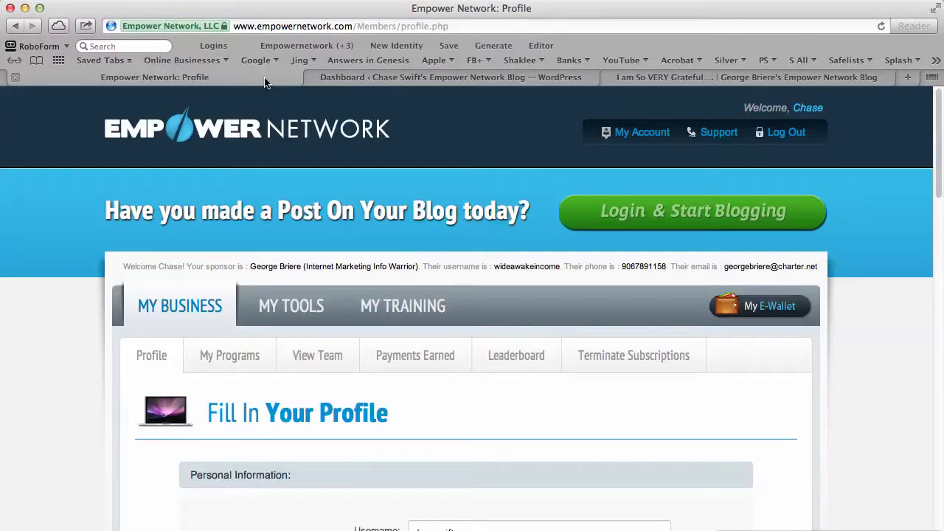
pyautogui.click(398, 77)
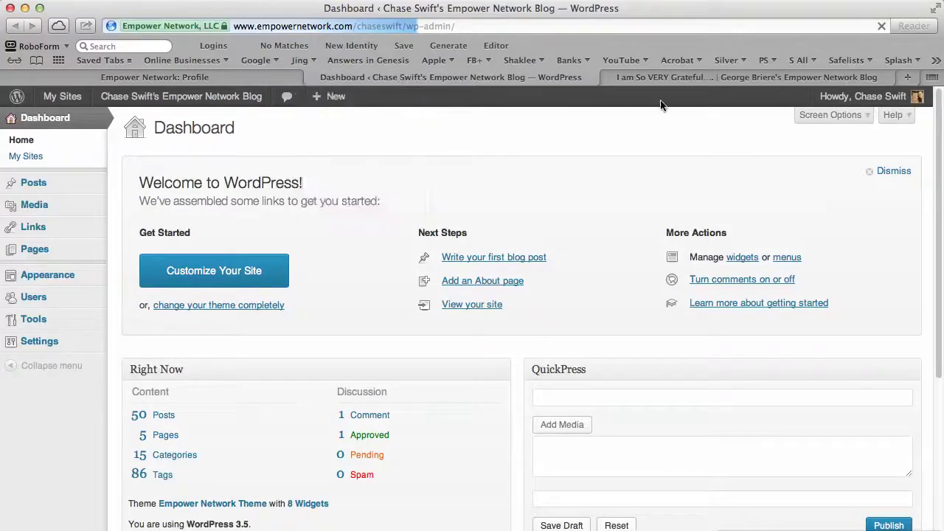
pyautogui.click(690, 81)
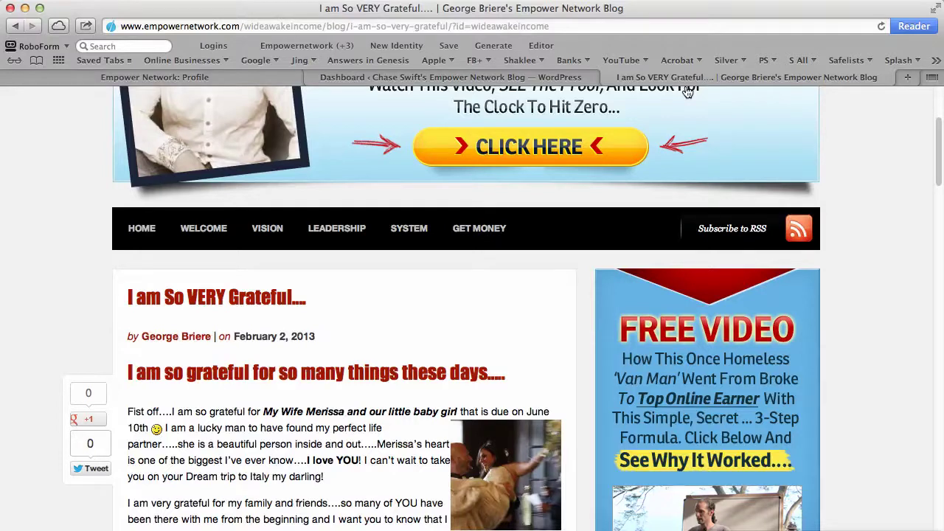
pyautogui.click(531, 81)
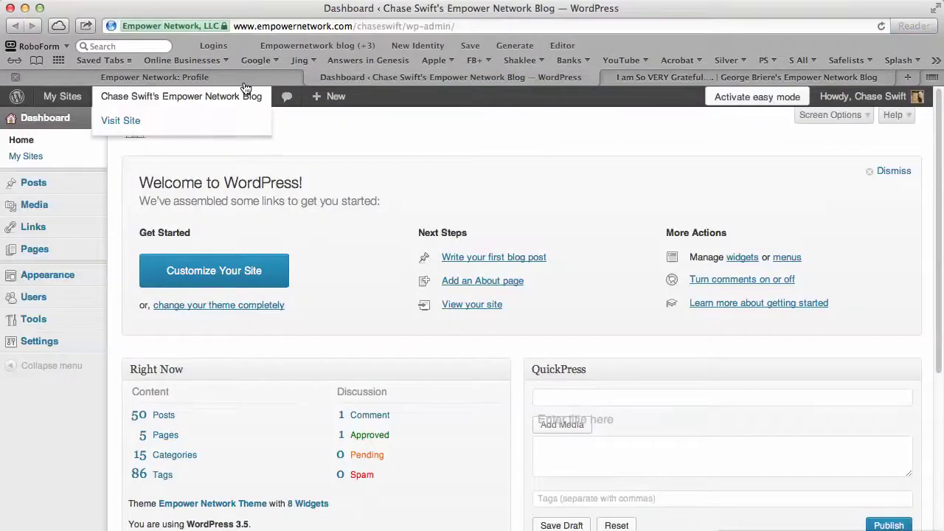
pyautogui.click(271, 79)
# Start a new blog post from the WordPress dashboard.
pyautogui.click(366, 80)
pyautogui.moveTo(57, 191)
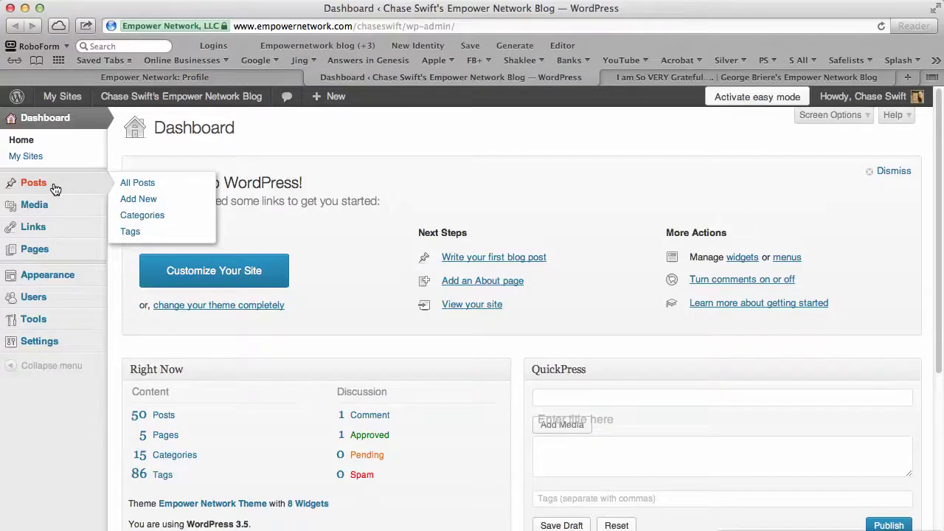
pyautogui.click(147, 200)
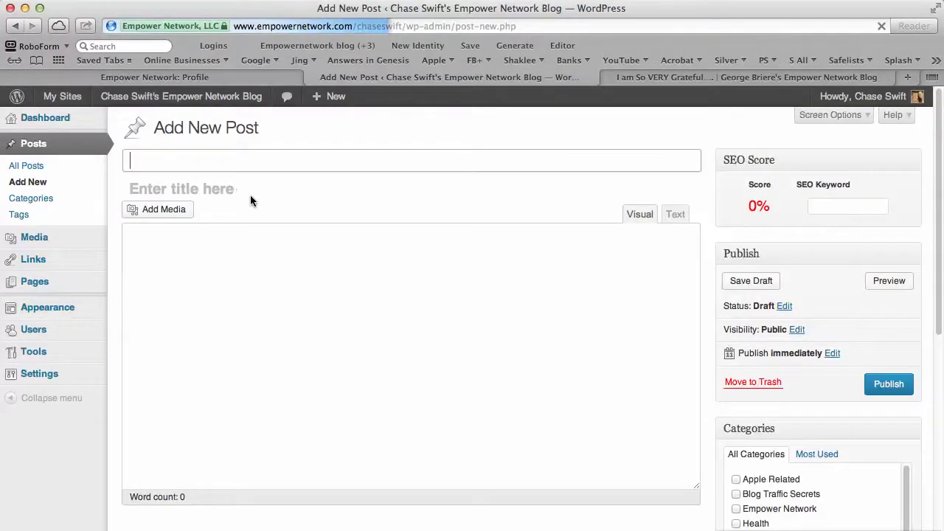
# Copy the title "I am So VERY Grateful...." from the other member's blog post.
pyautogui.click(679, 79)
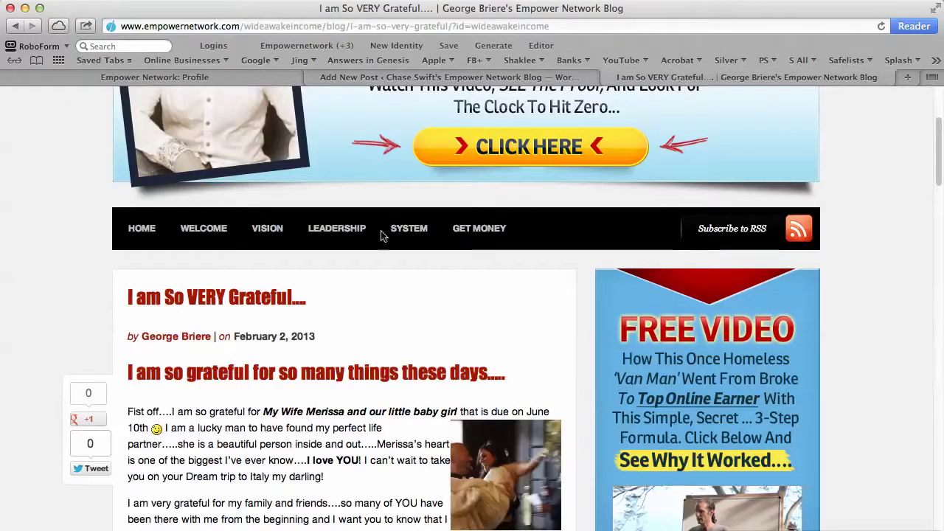
pyautogui.moveTo(127, 299); pyautogui.dragTo(314, 313)
pyautogui.click(148, 293)
pyautogui.click(137, 293)
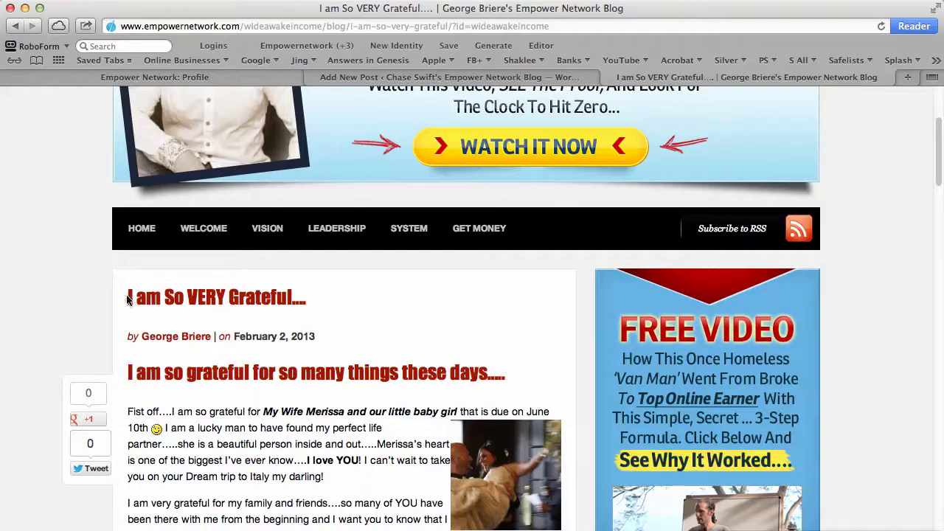
pyautogui.moveTo(127, 298); pyautogui.dragTo(314, 298)
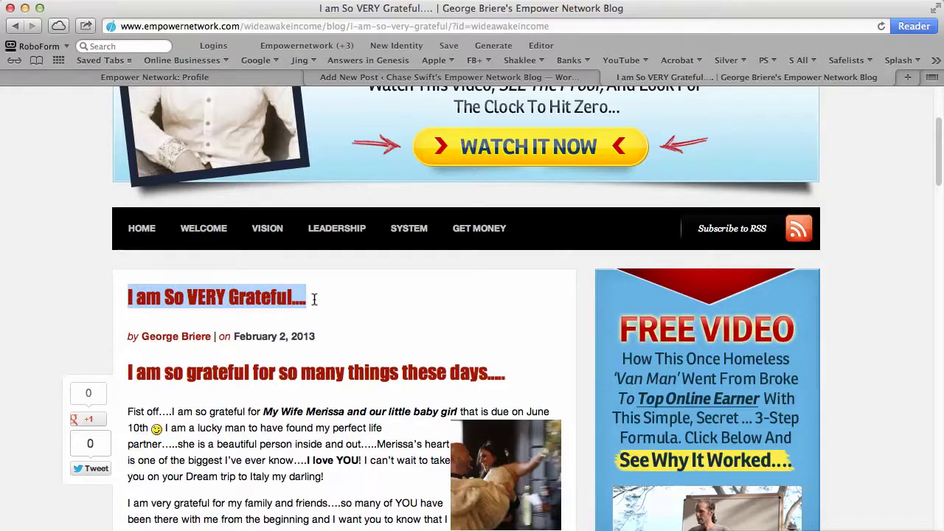
pyautogui.click(283, 299)
pyautogui.moveTo(128, 297); pyautogui.dragTo(160, 295)
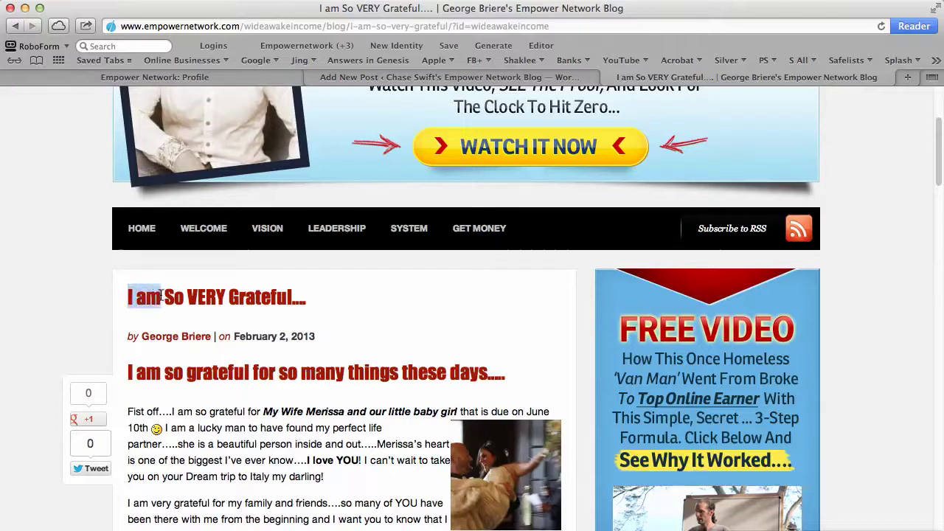
pyautogui.keyDown('shift'); pyautogui.click(312, 303); pyautogui.keyUp('shift')
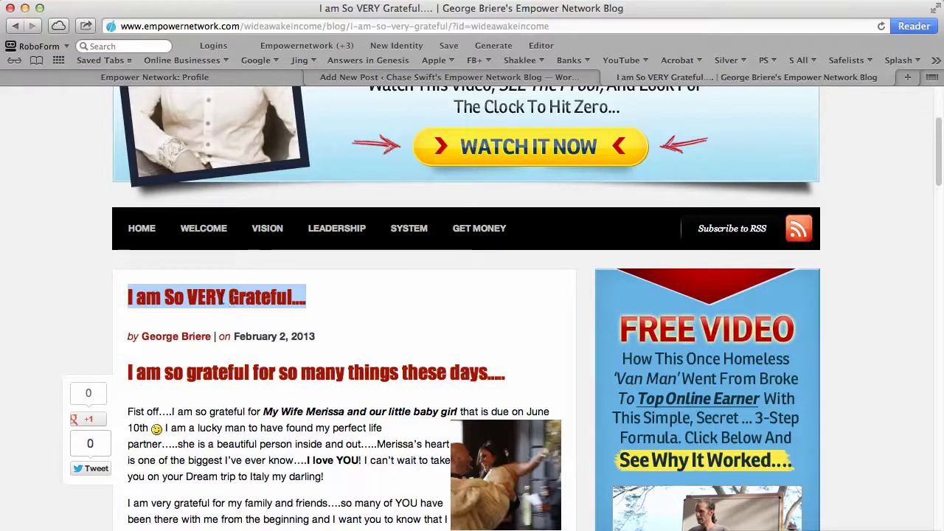
pyautogui.rightClick(226, 302)
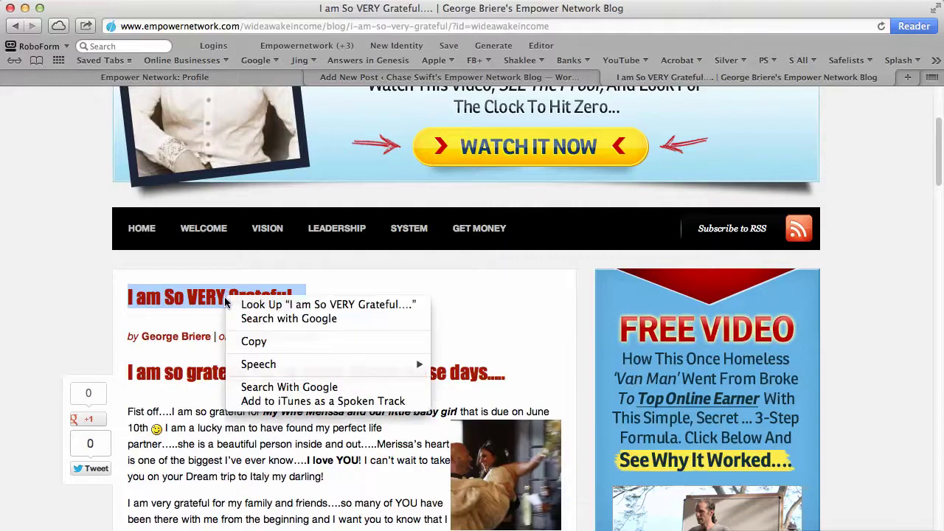
pyautogui.click(253, 341)
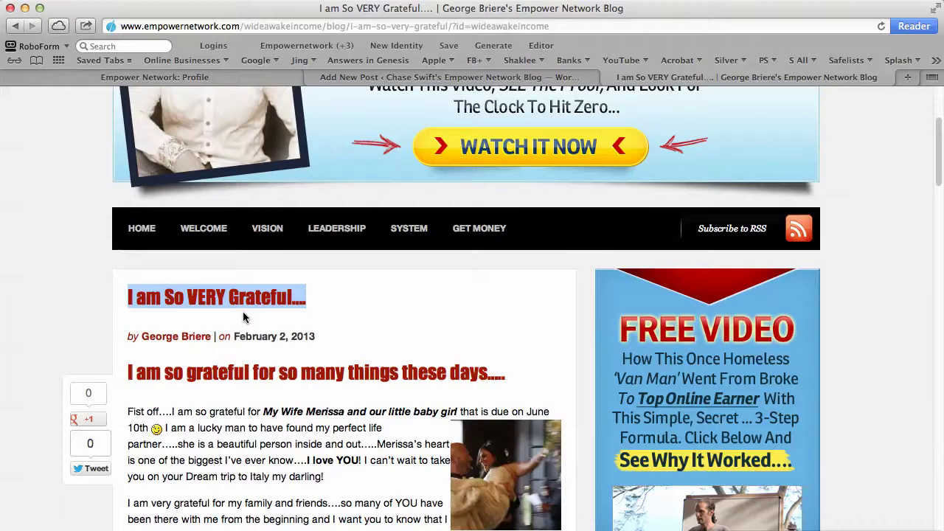
pyautogui.click(243, 317)
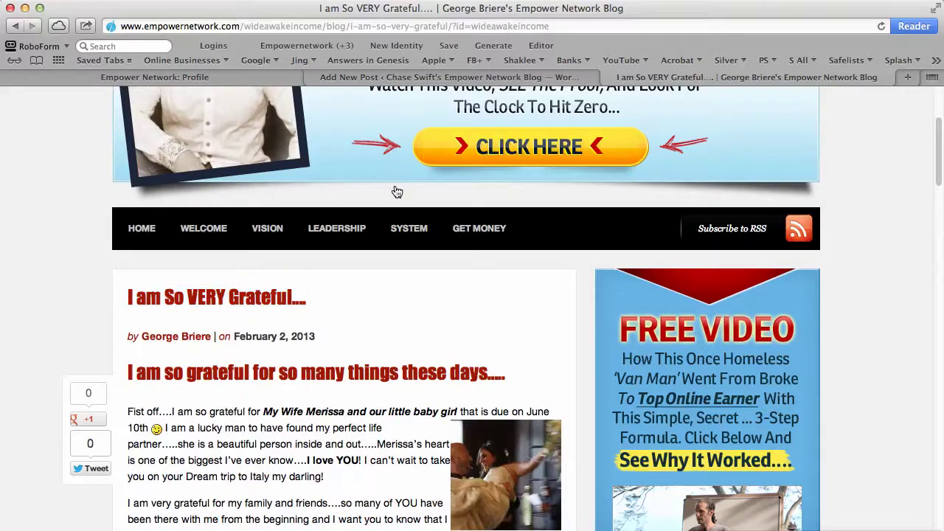
# Paste the copied title into the new post's title field and delete its last period, leaving "I am So VERY Grateful...".
pyautogui.click(425, 79)
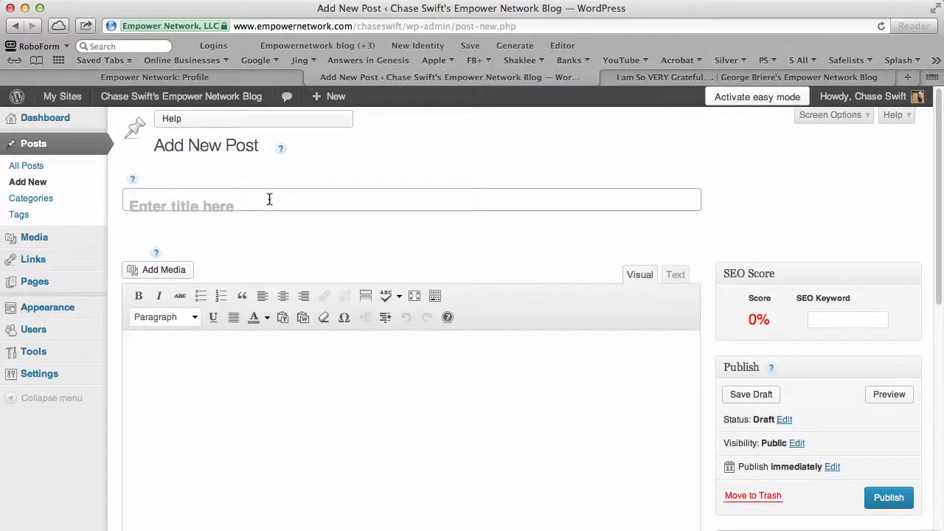
pyautogui.rightClick(146, 203)
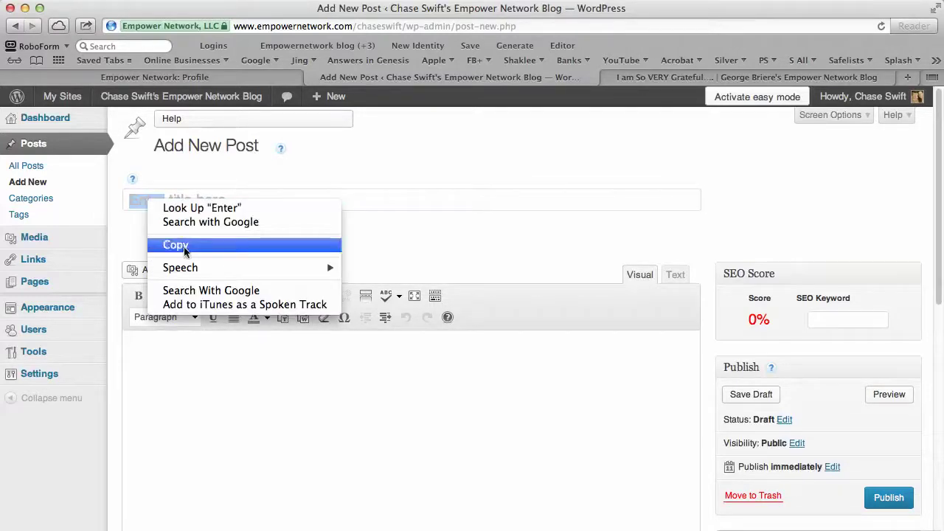
pyautogui.click(370, 200)
pyautogui.click(304, 199)
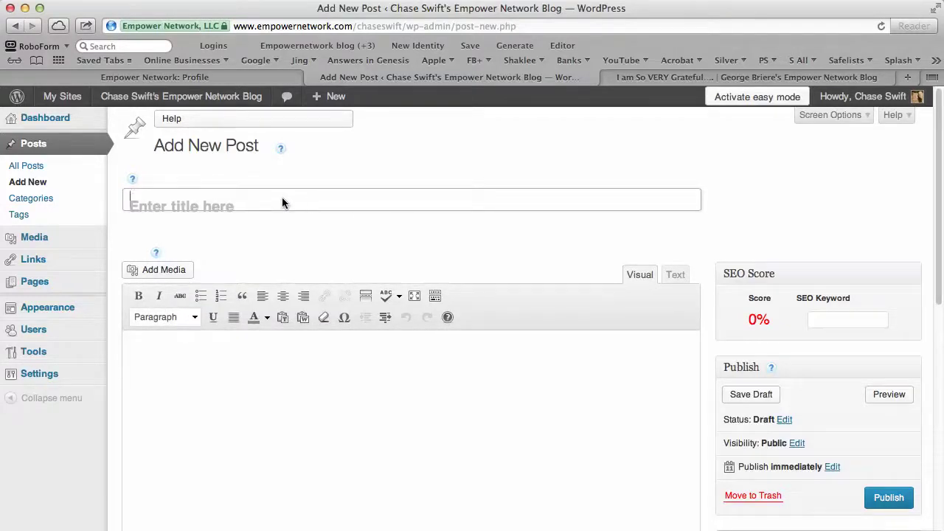
pyautogui.press('super+v')
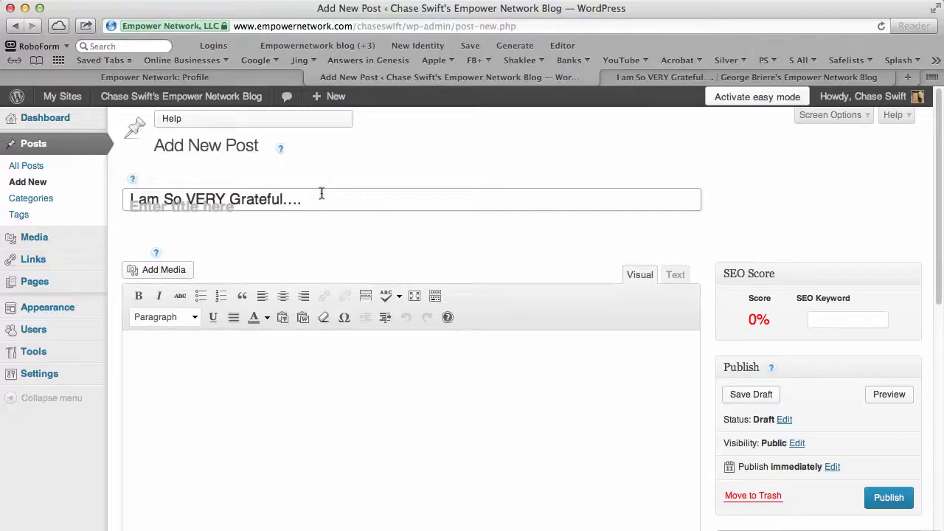
pyautogui.press('BackSpace')
pyautogui.click(287, 367)
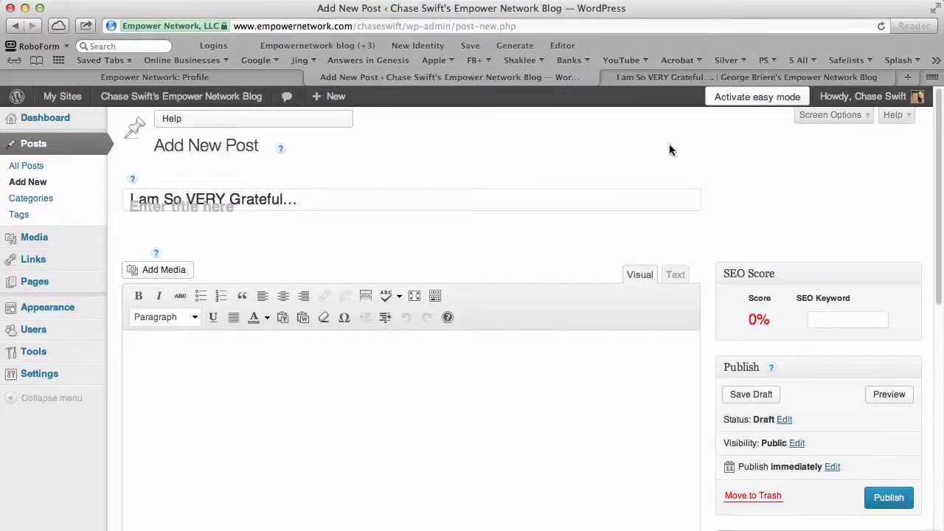
# Return to the source blog post and look over its body text.
pyautogui.click(701, 78)
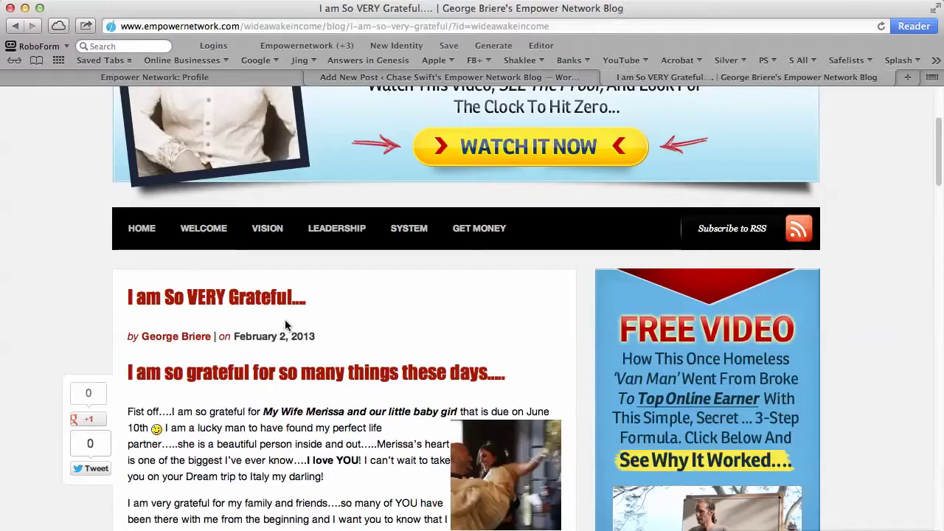
pyautogui.scroll(-2, 231, 288)
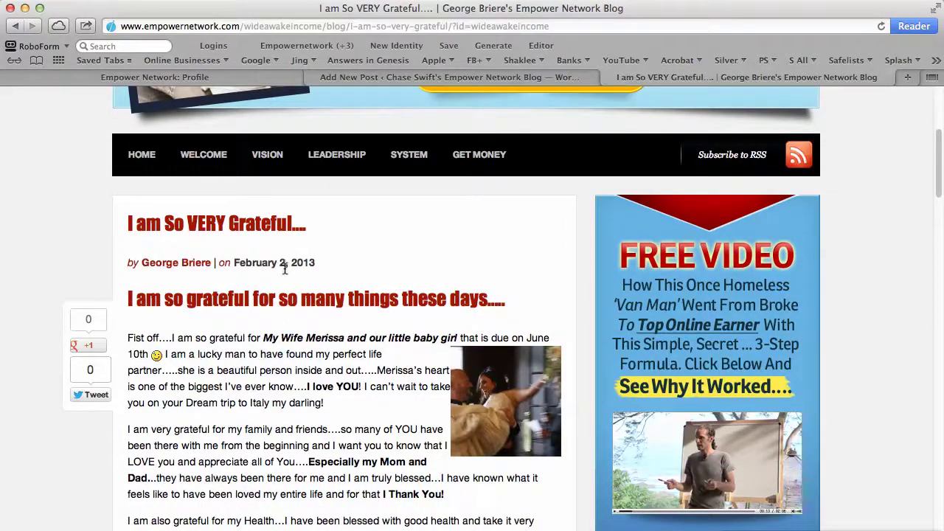
pyautogui.moveTo(129, 298); pyautogui.dragTo(184, 297)
pyautogui.click(249, 320)
pyautogui.scroll(-1, 249, 320)
pyautogui.scroll(-5, 248, 320)
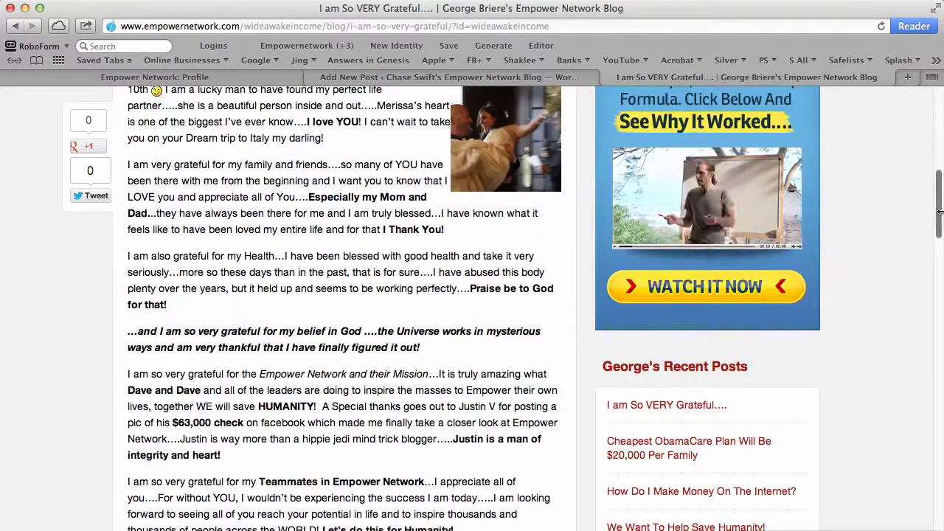
pyautogui.scroll(5, 877, 190)
pyautogui.moveTo(130, 257); pyautogui.dragTo(254, 353)
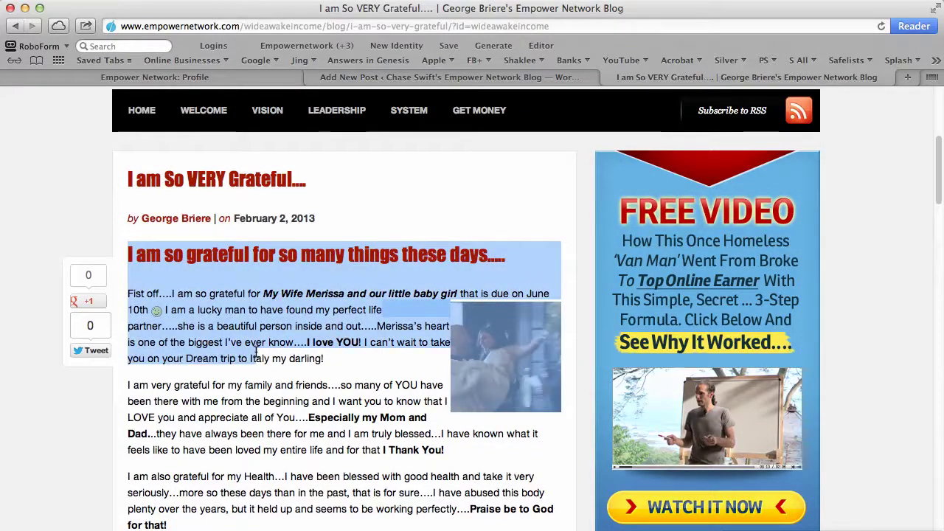
pyautogui.click(397, 382)
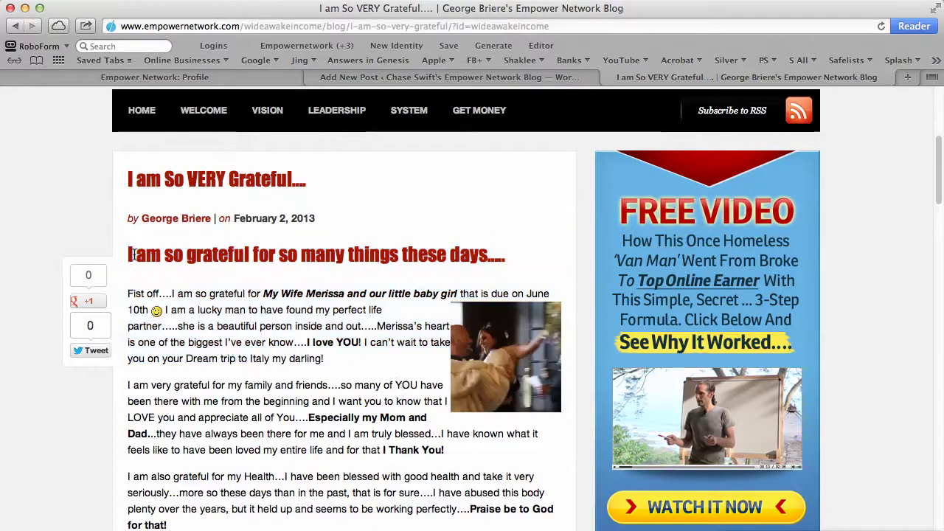
pyautogui.moveTo(130, 253); pyautogui.dragTo(213, 265)
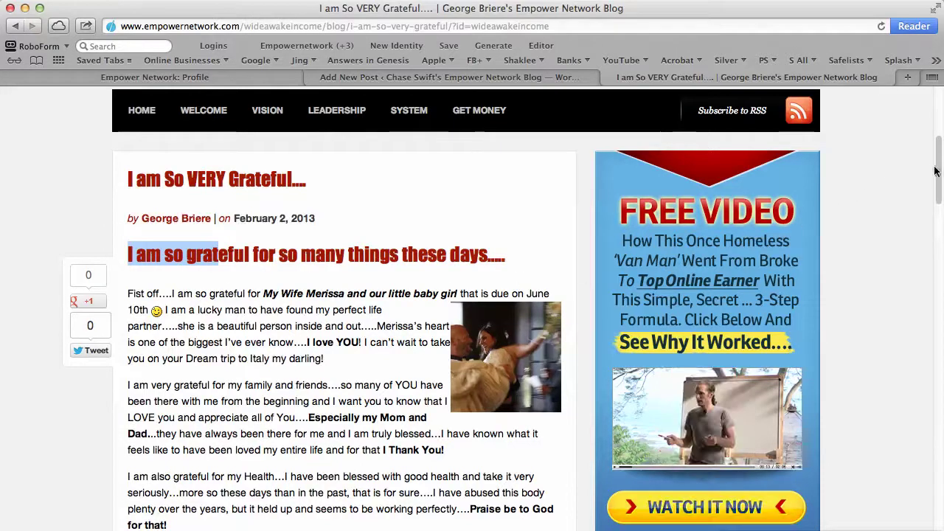
pyautogui.moveTo(935, 171); pyautogui.dragTo(905, 262)
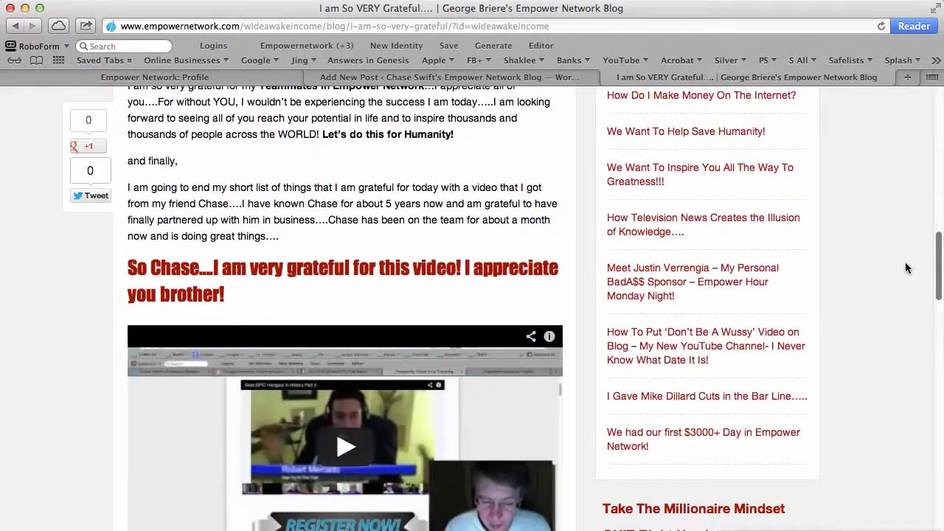
pyautogui.keyDown('shift'); pyautogui.click(231, 296); pyautogui.keyUp('shift')
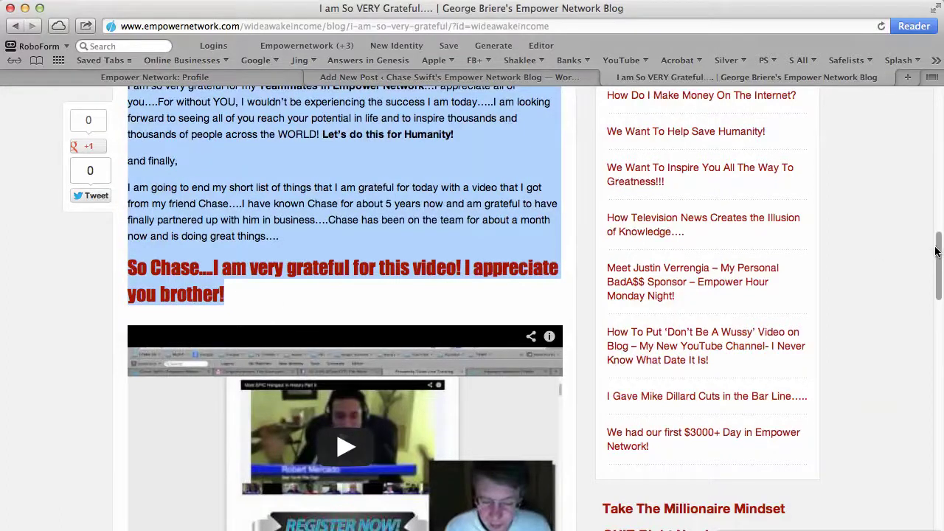
pyautogui.scroll(2, 928, 233)
pyautogui.scroll(13, 929, 233)
pyautogui.scroll(-3, 334, 178)
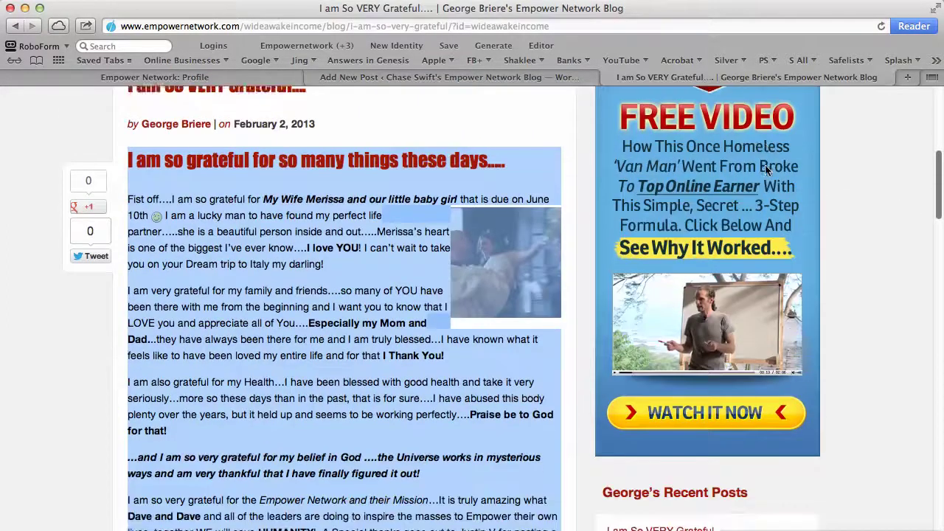
pyautogui.click(284, 250)
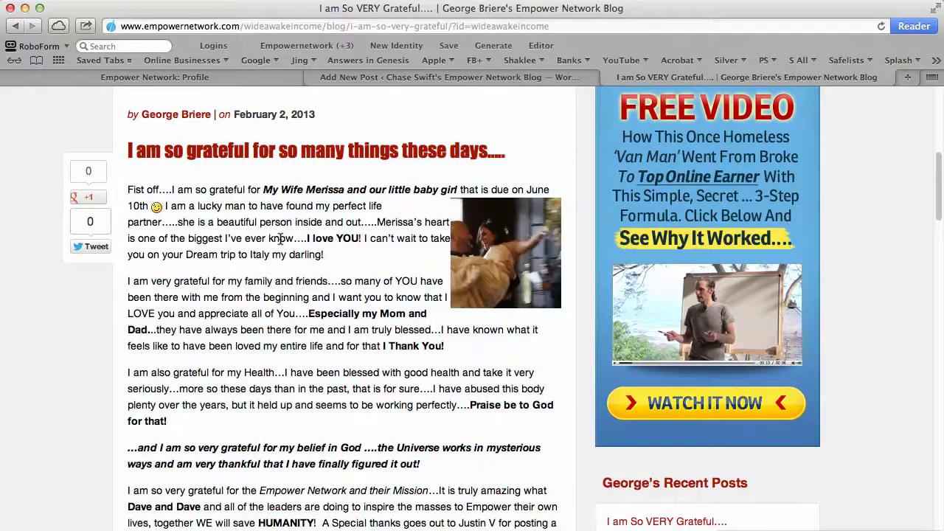
# Copy the source post's body from the heading "I am so grateful for so many things these days....." through the heading ending "I appreciate you brother!".
pyautogui.moveTo(129, 151); pyautogui.dragTo(196, 152)
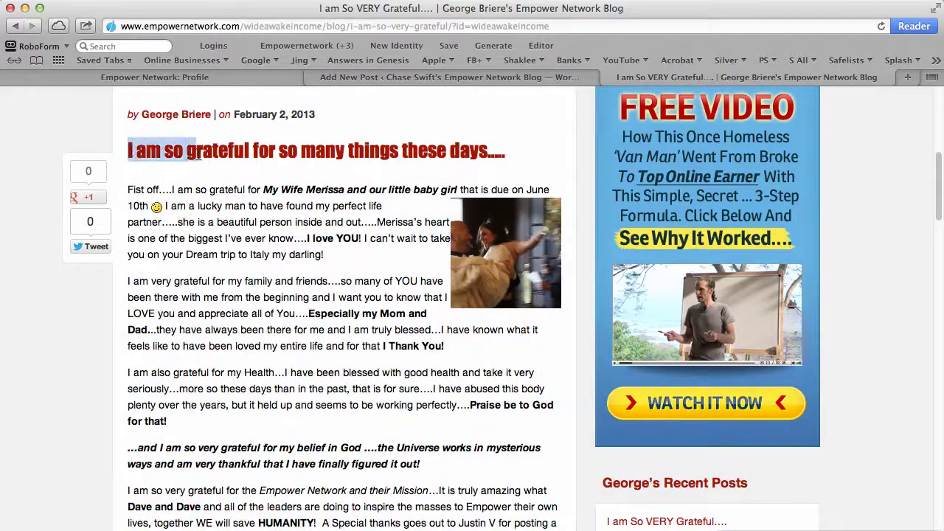
pyautogui.click(187, 193)
pyautogui.moveTo(128, 151); pyautogui.dragTo(257, 180)
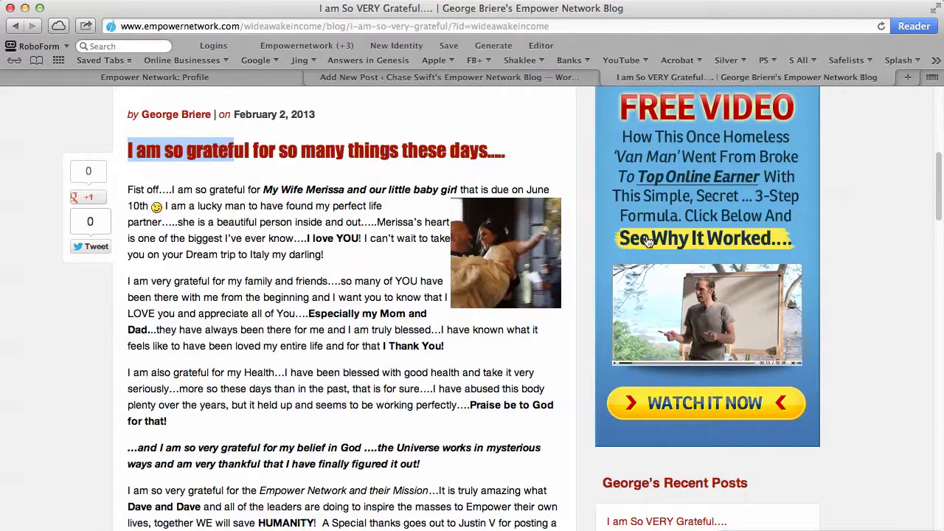
pyautogui.moveTo(938, 190); pyautogui.dragTo(930, 272)
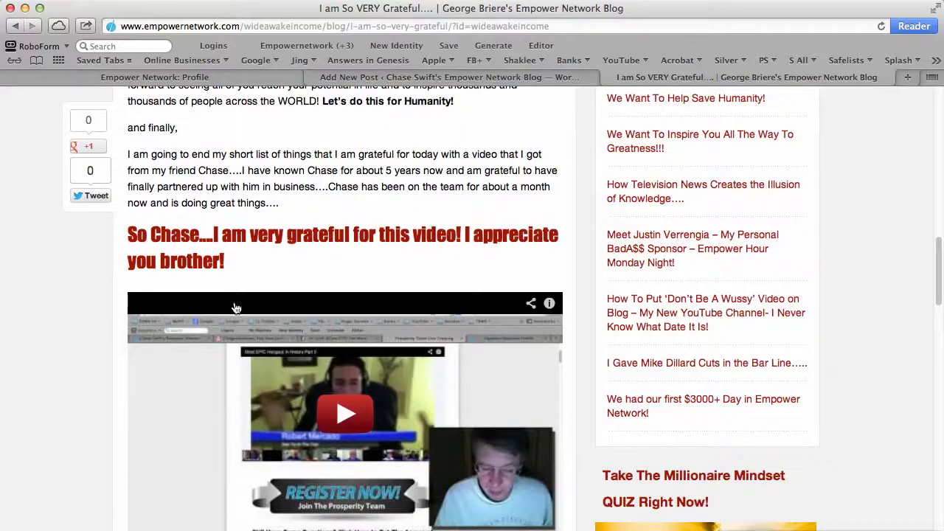
pyautogui.keyDown('shift'); pyautogui.click(233, 261); pyautogui.keyUp('shift')
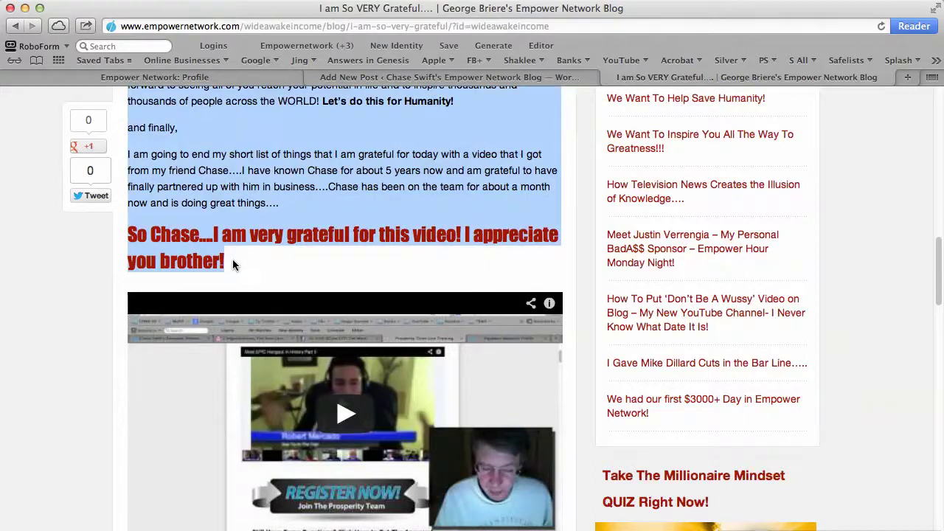
pyautogui.rightClick(286, 203)
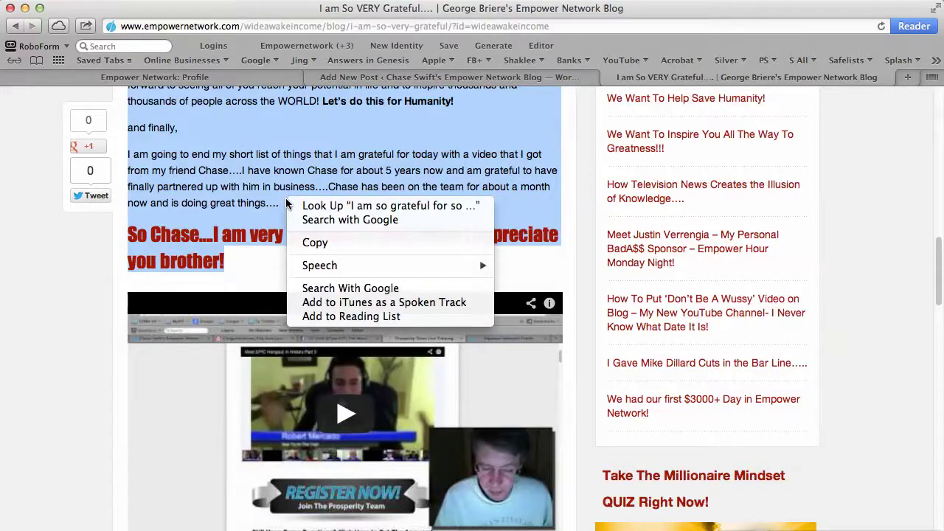
pyautogui.click(315, 249)
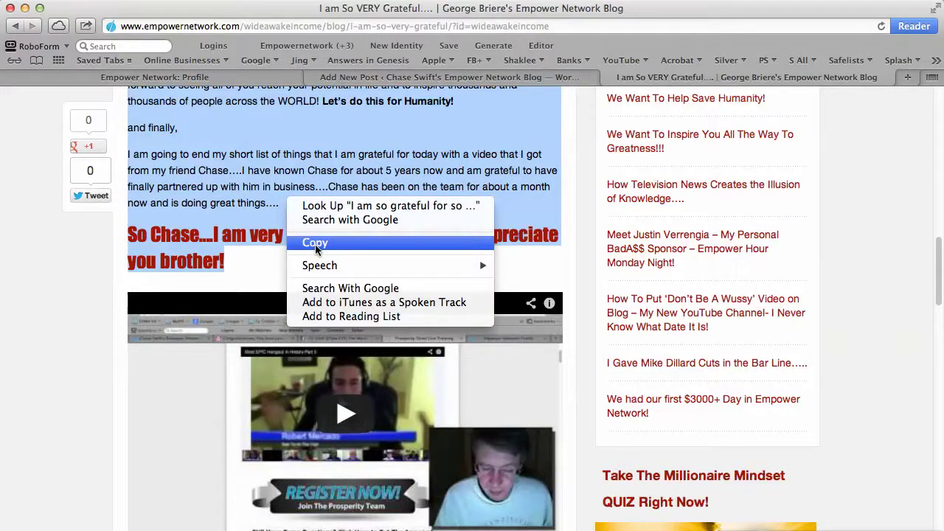
# Paste the copied article into the new post's body and check it from the opening heading to the closing one.
pyautogui.click(427, 78)
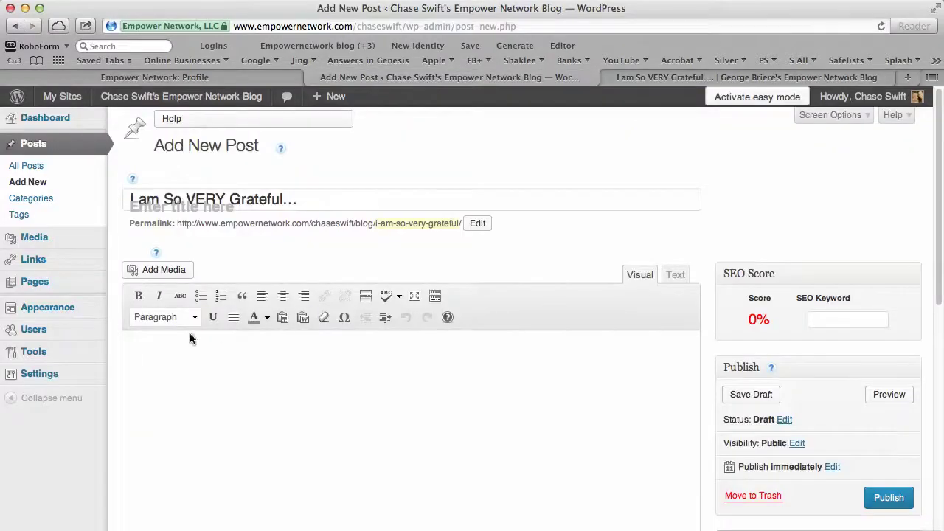
pyautogui.click(126, 347)
pyautogui.rightClick(142, 353)
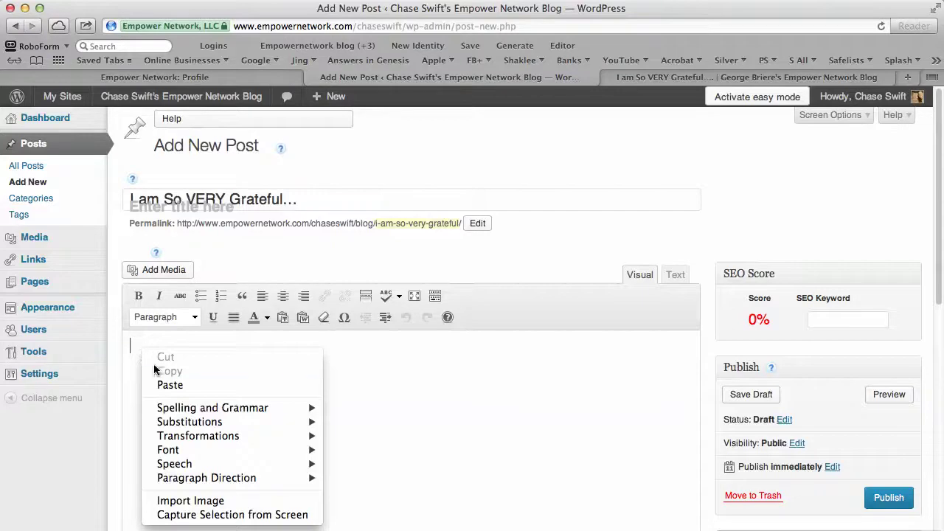
pyautogui.click(192, 385)
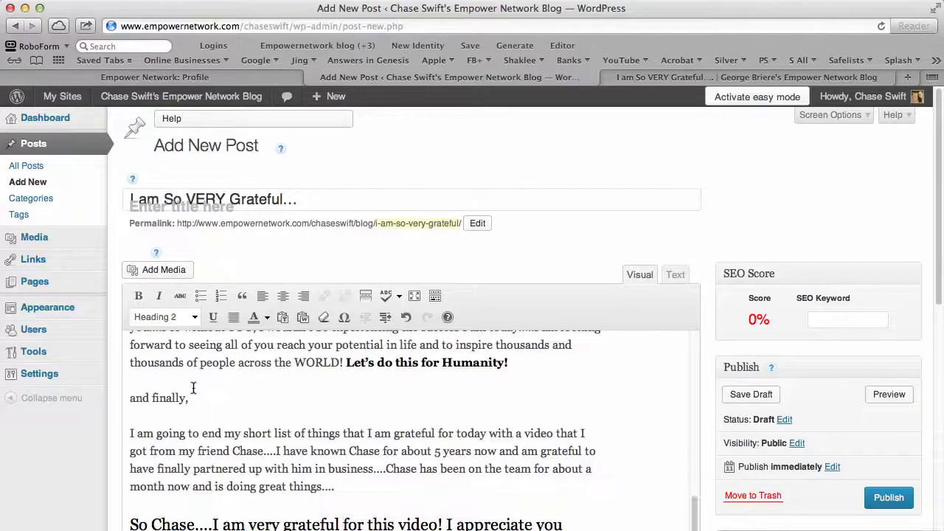
pyautogui.moveTo(694, 506); pyautogui.dragTo(576, 327)
pyautogui.scroll(-2, 567, 339)
pyautogui.scroll(2, 561, 333)
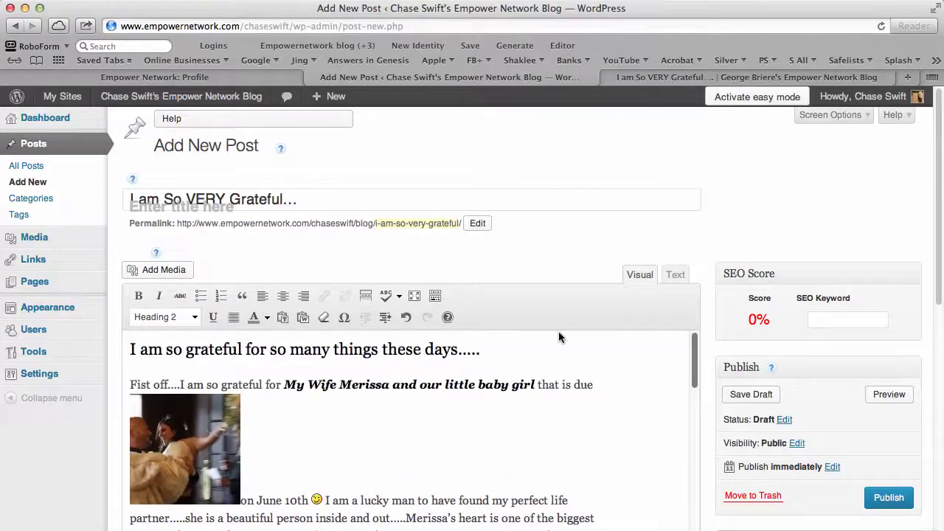
pyautogui.scroll(-10, 571, 369)
pyautogui.scroll(-10, 576, 417)
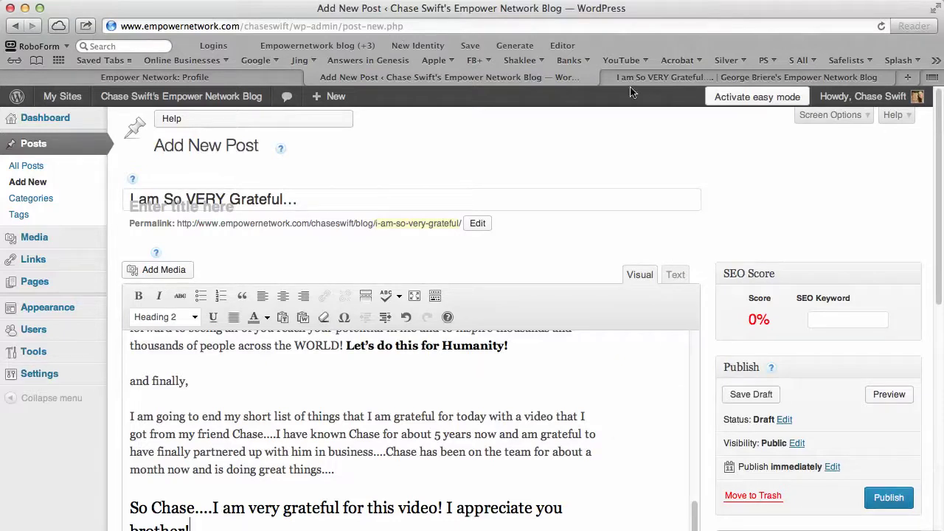
# Return to the source blog post and bring up the embed code of the video below the closing heading.
pyautogui.click(653, 79)
pyautogui.click(344, 273)
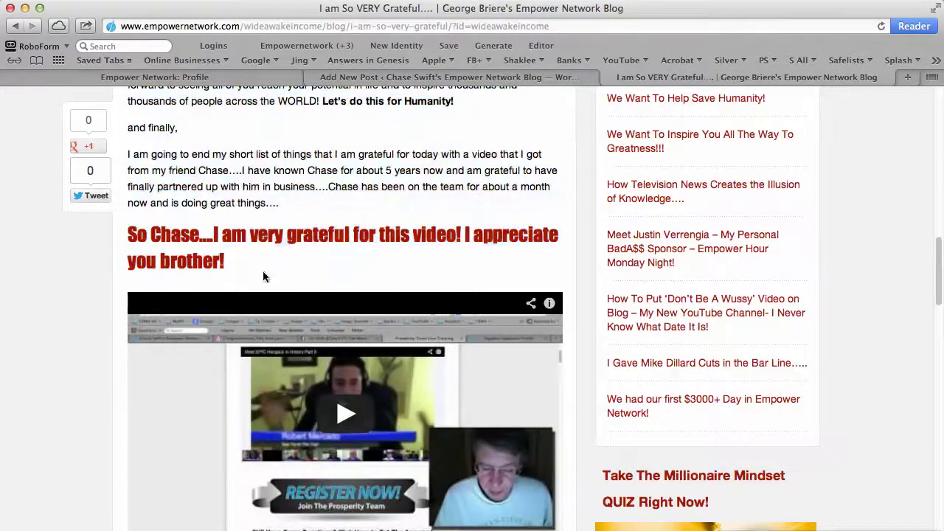
pyautogui.moveTo(211, 279); pyautogui.dragTo(295, 340)
pyautogui.click(287, 259)
pyautogui.moveTo(938, 246); pyautogui.dragTo(929, 272)
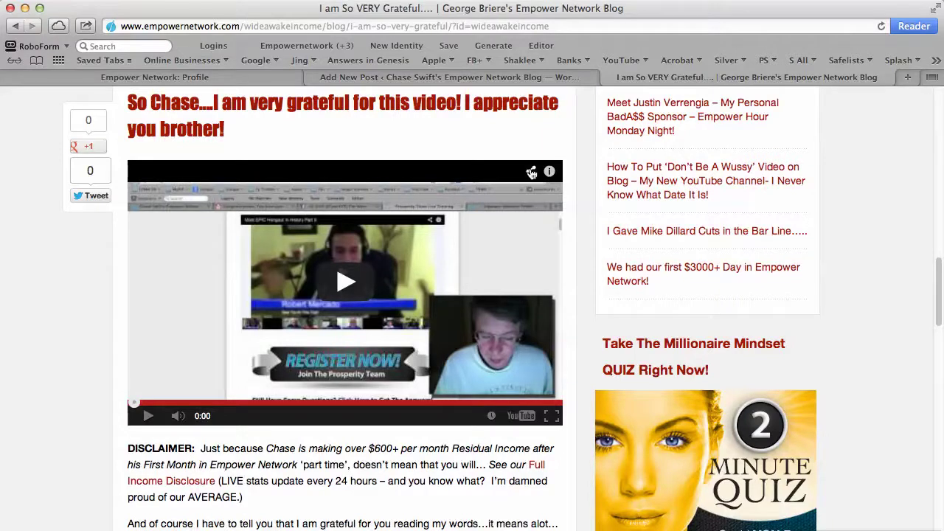
pyautogui.click(531, 172)
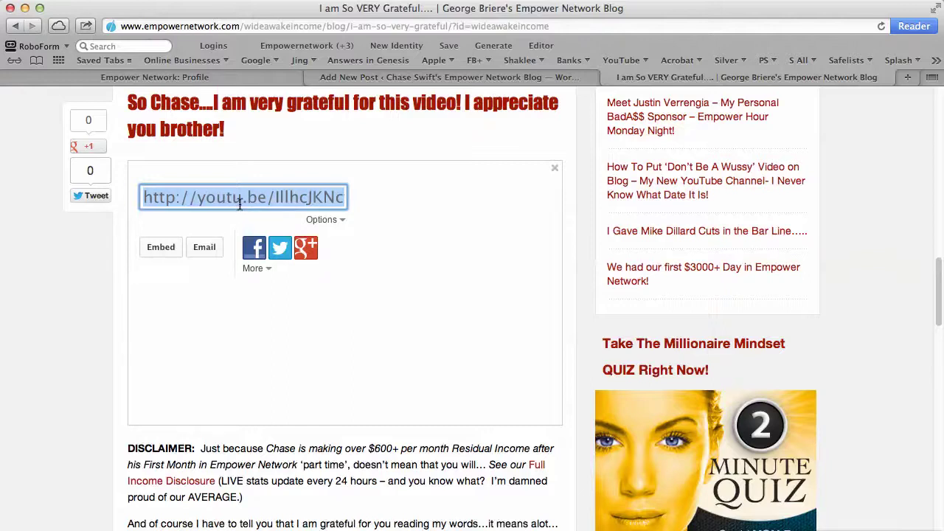
pyautogui.click(160, 251)
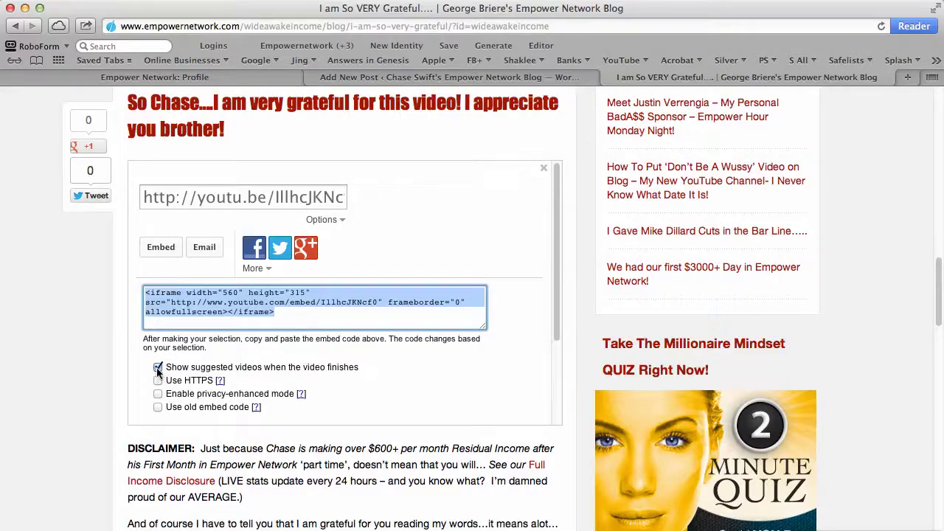
# In the video's embed options, turn off suggested videos at the finish and set the custom width to 590 px.
pyautogui.click(543, 169)
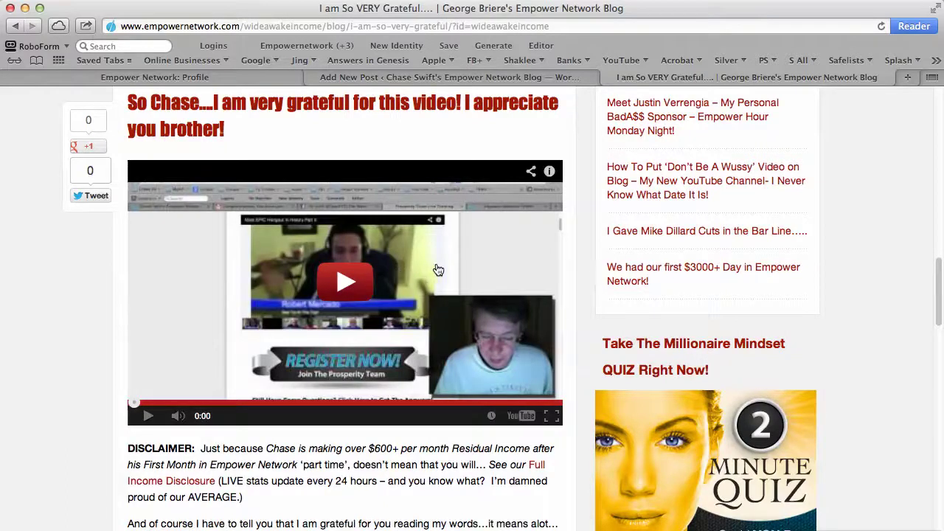
pyautogui.click(531, 171)
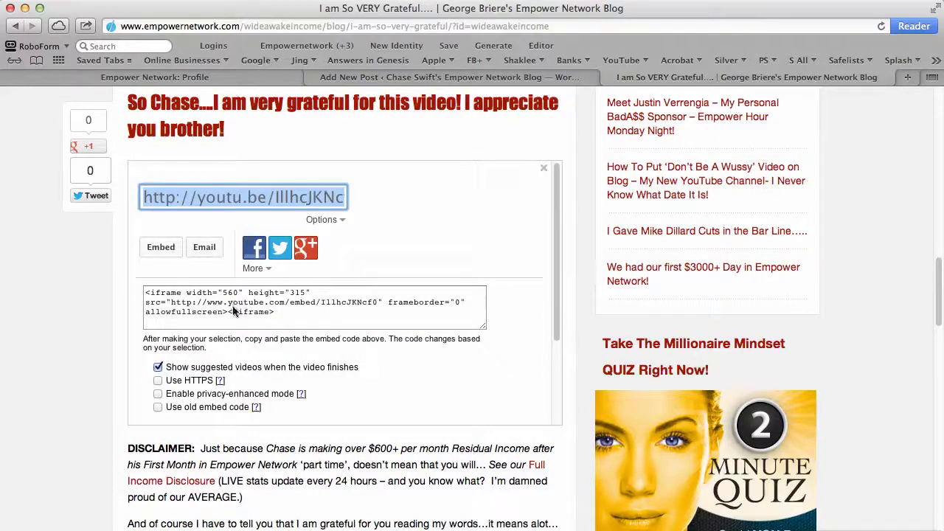
pyautogui.click(158, 367)
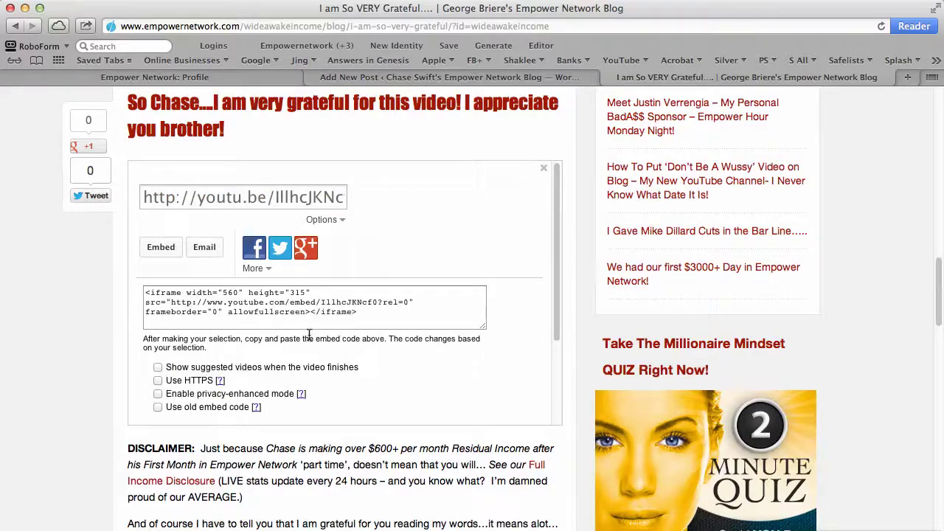
pyautogui.click(544, 171)
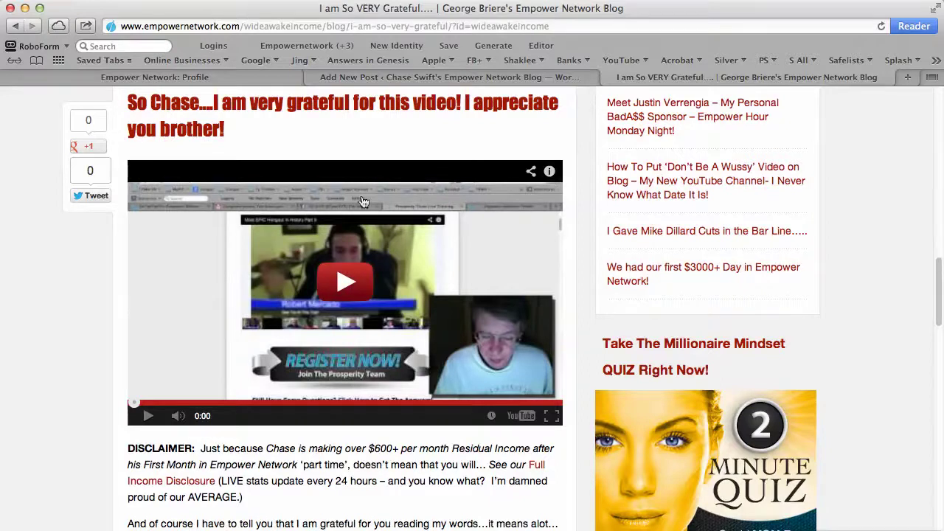
pyautogui.click(531, 171)
pyautogui.click(212, 295)
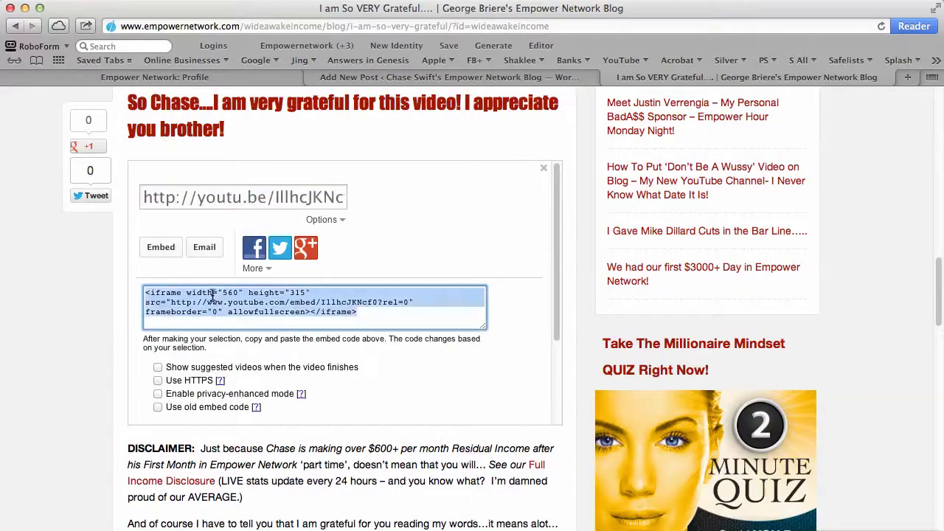
pyautogui.moveTo(554, 310); pyautogui.dragTo(556, 388)
pyautogui.click(447, 348)
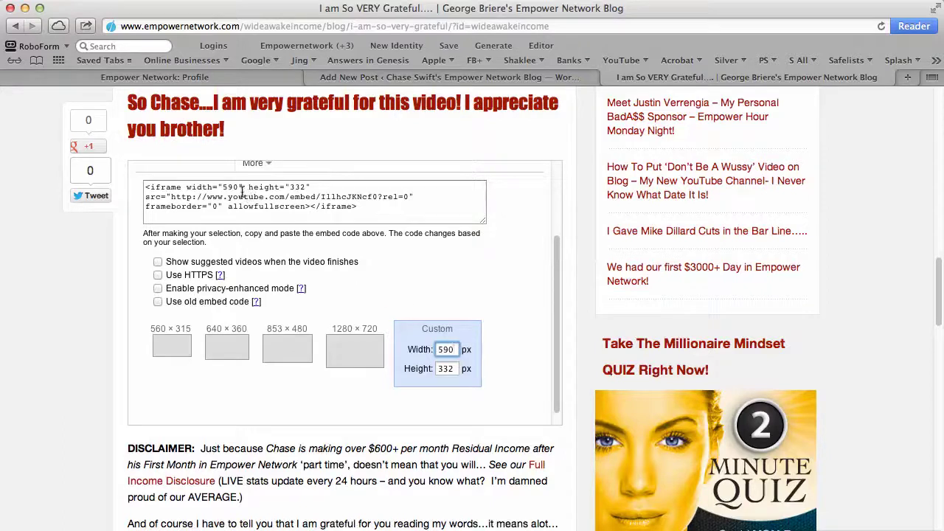
# Copy the video's complete embed code and close its sharing options.
pyautogui.click(242, 197)
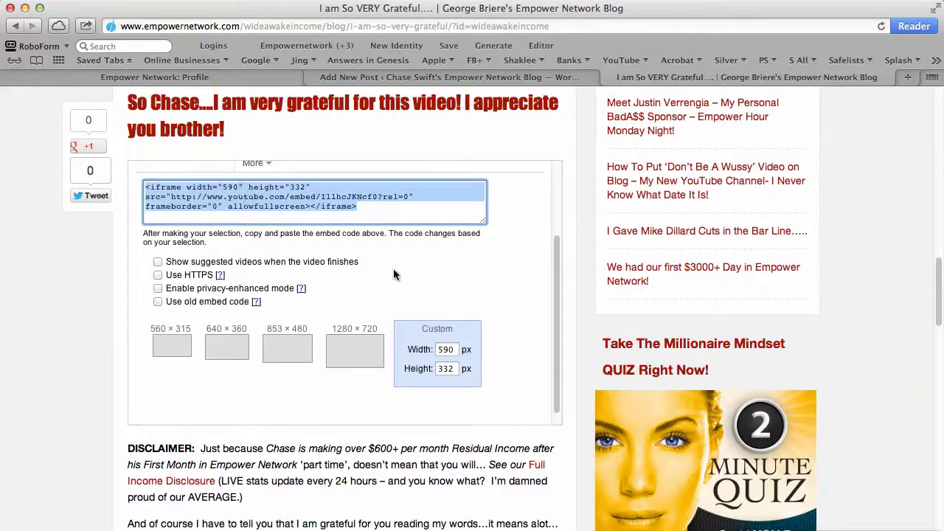
pyautogui.click(295, 219)
pyautogui.click(263, 199)
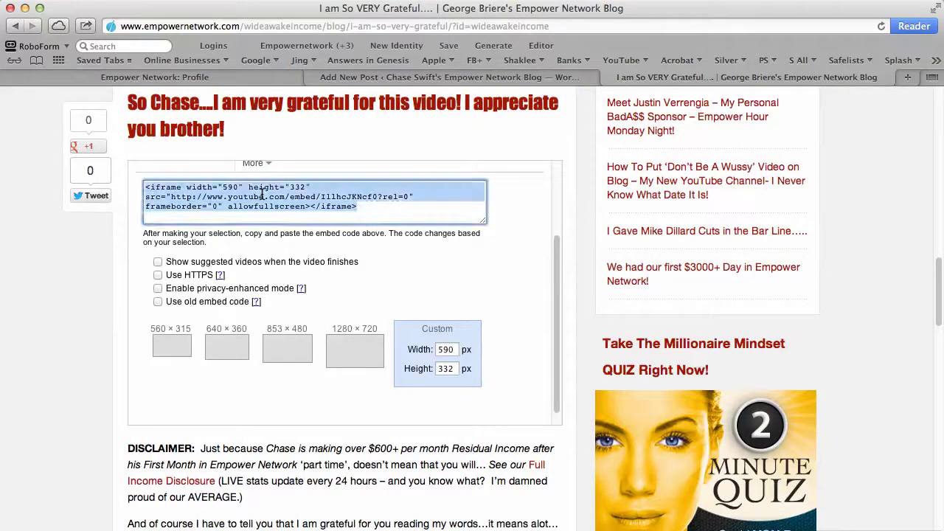
pyautogui.click(403, 267)
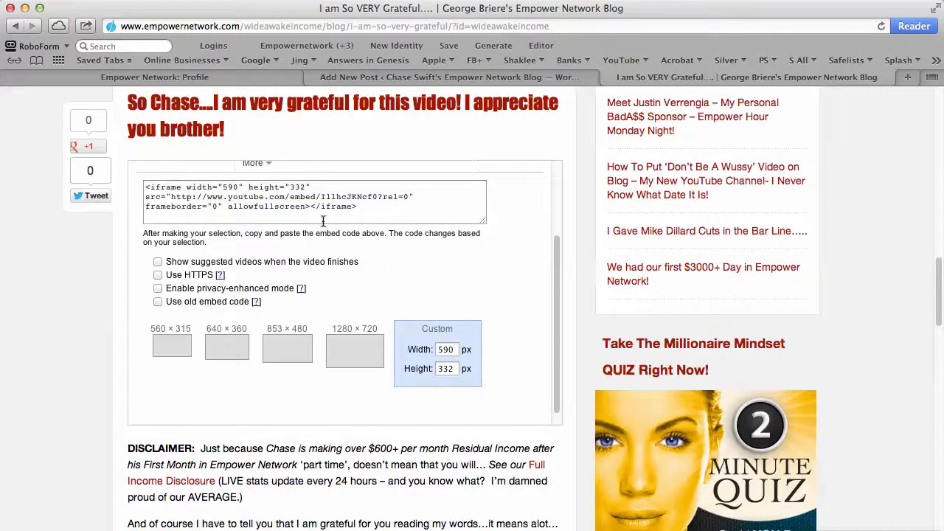
pyautogui.click(266, 193)
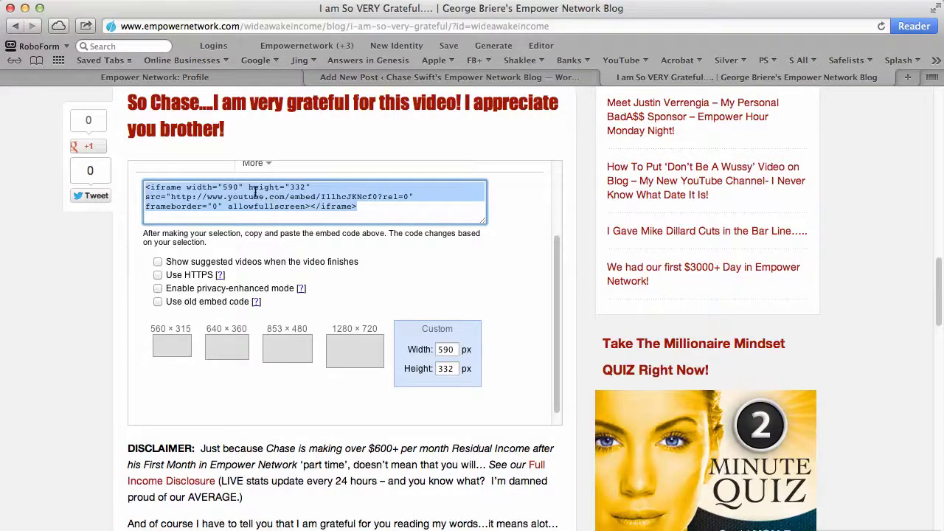
pyautogui.rightClick(255, 193)
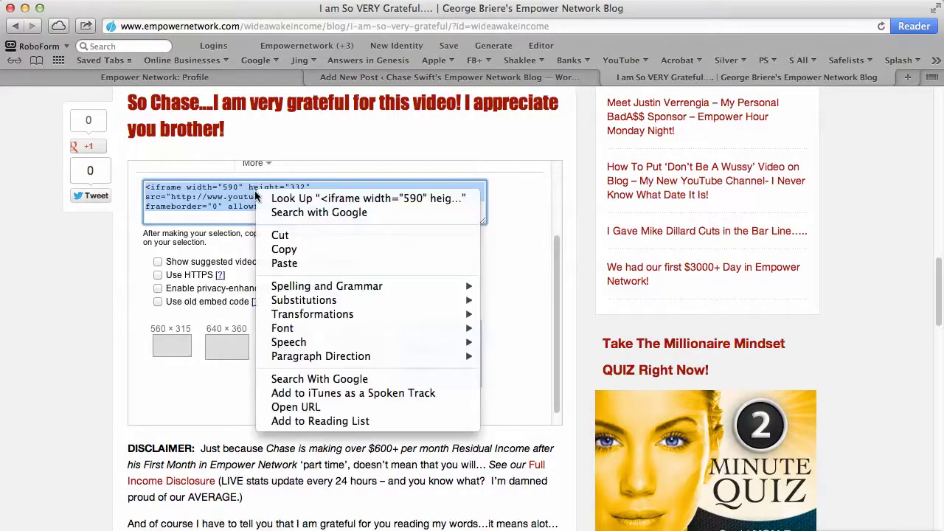
pyautogui.click(301, 250)
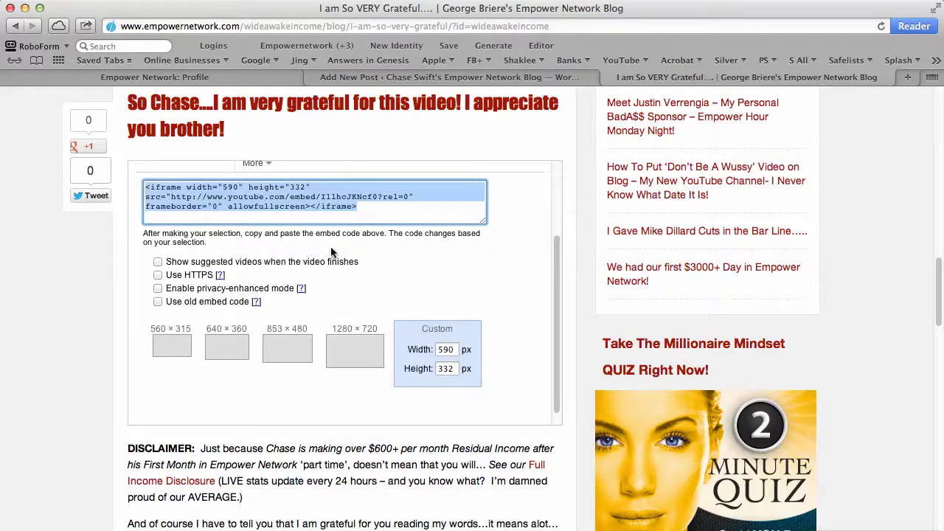
pyautogui.click(555, 218)
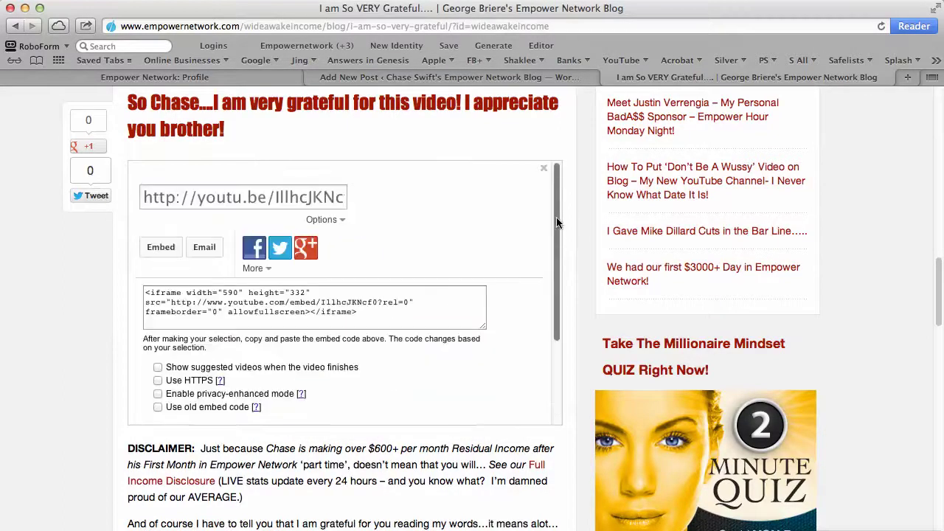
pyautogui.click(543, 172)
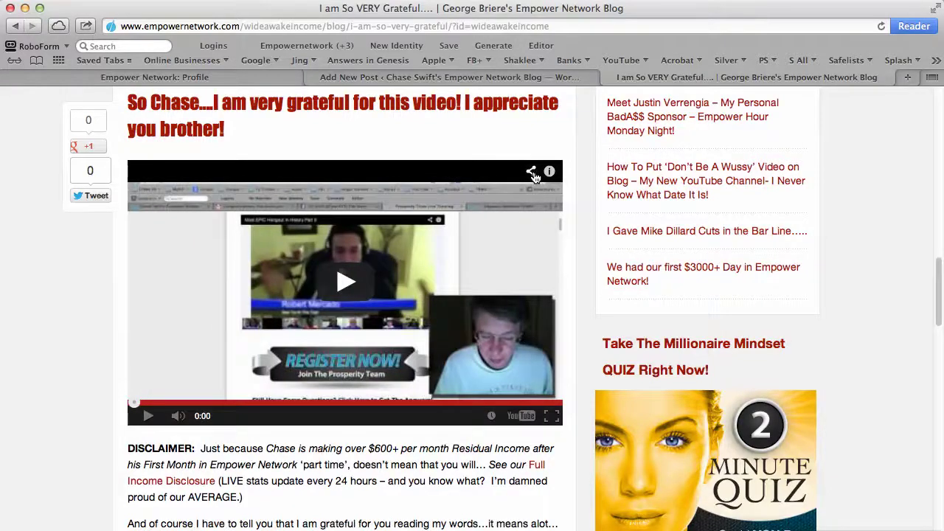
# Switch to the new post's HTML source and add two line breaks after the closing "I appreciate you brother!" heading.
pyautogui.click(452, 82)
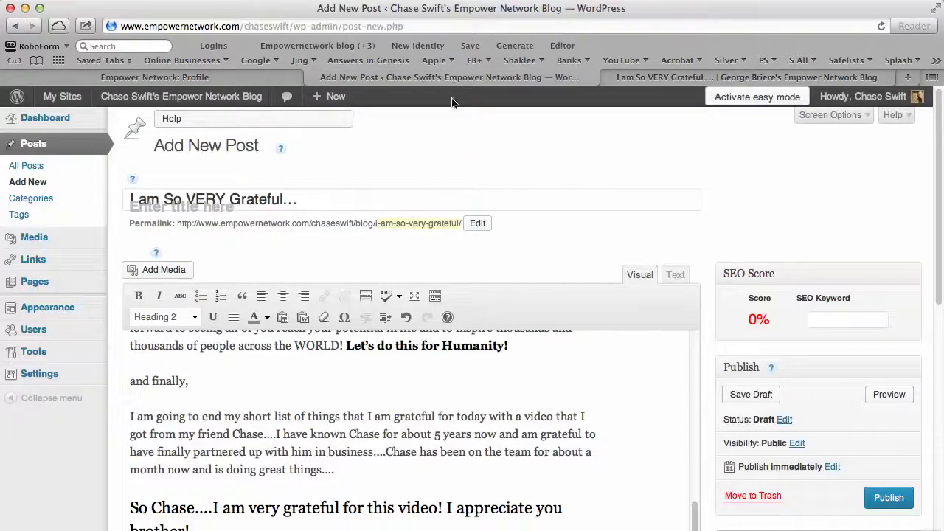
pyautogui.click(676, 276)
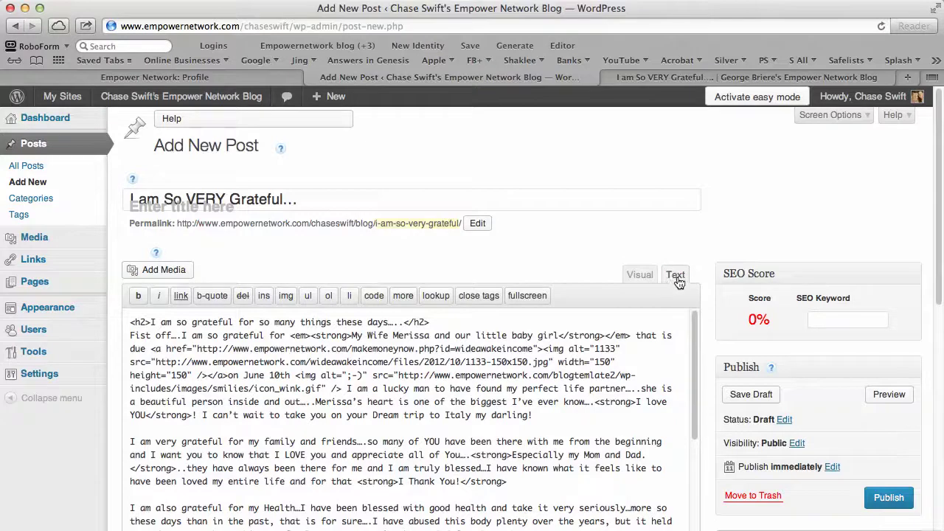
pyautogui.moveTo(694, 328); pyautogui.dragTo(727, 476)
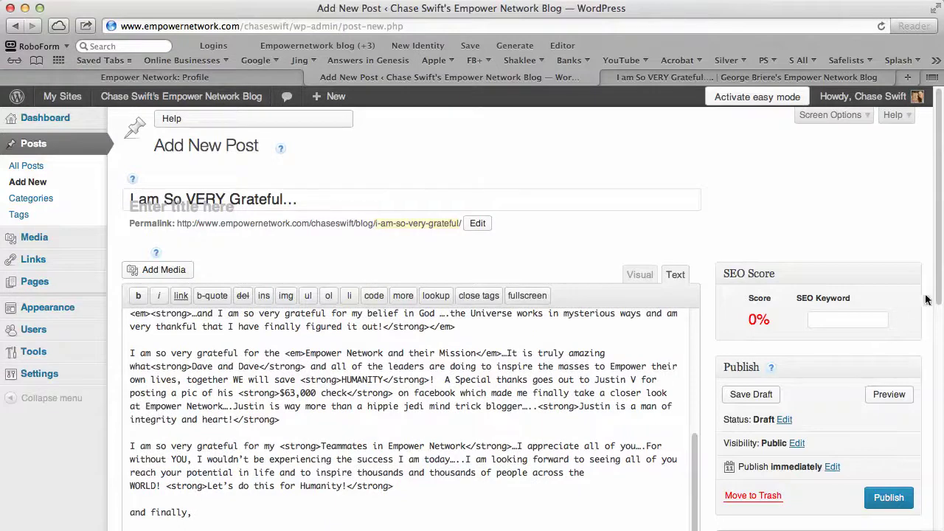
pyautogui.moveTo(938, 295); pyautogui.dragTo(938, 324)
pyautogui.scroll(-5, 938, 325)
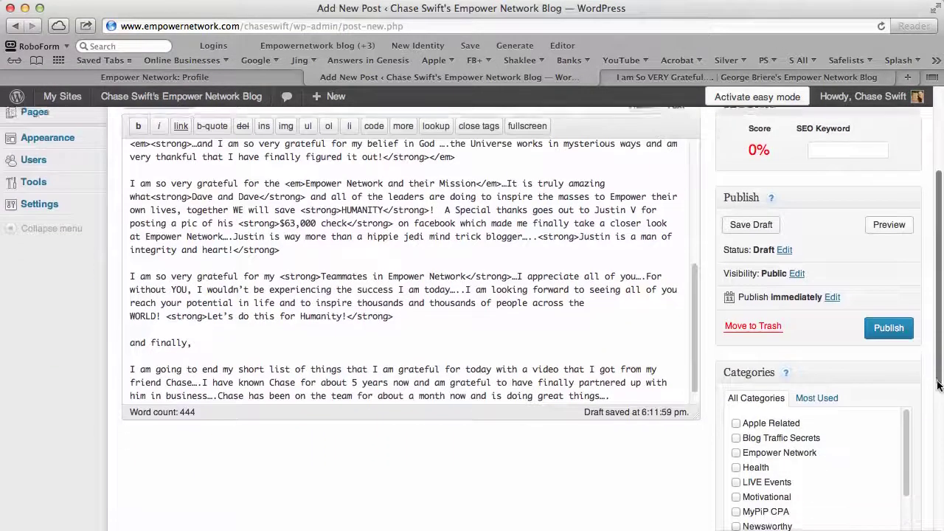
pyautogui.press('super+v')
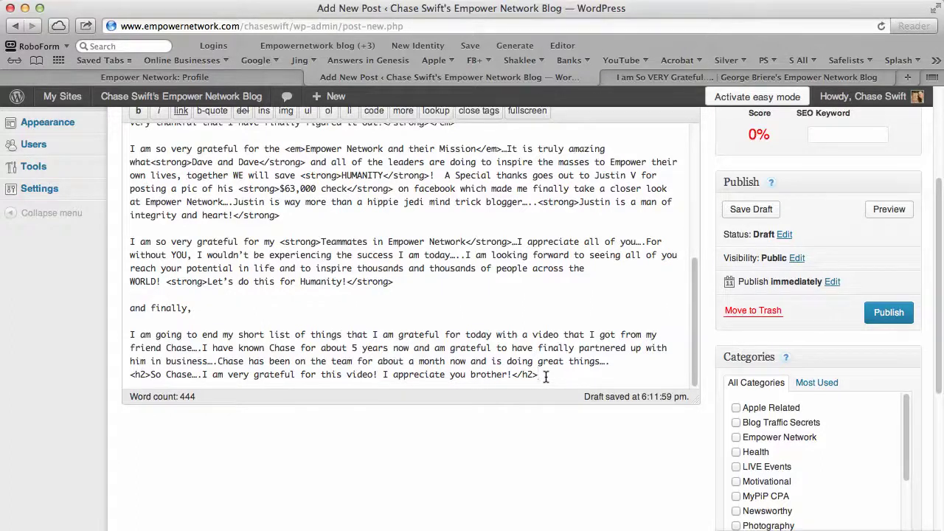
pyautogui.press('Return')
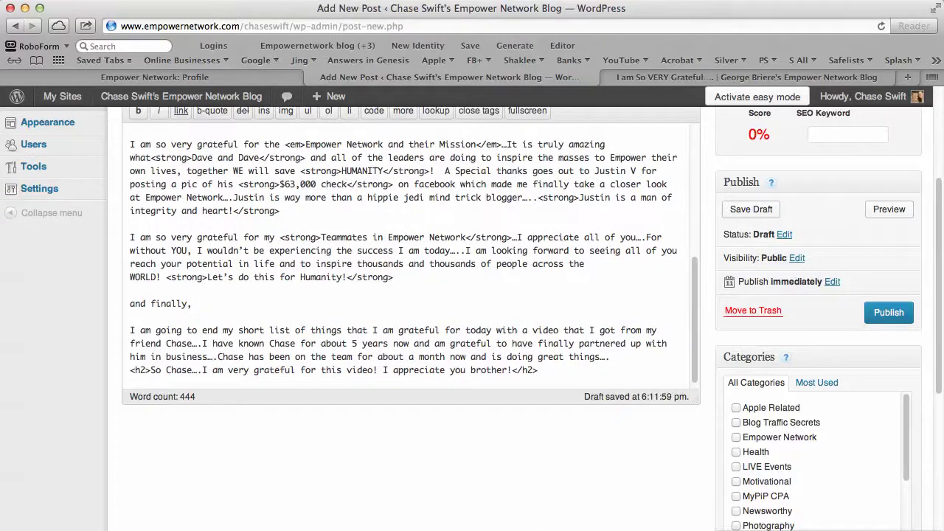
pyautogui.press('Return')
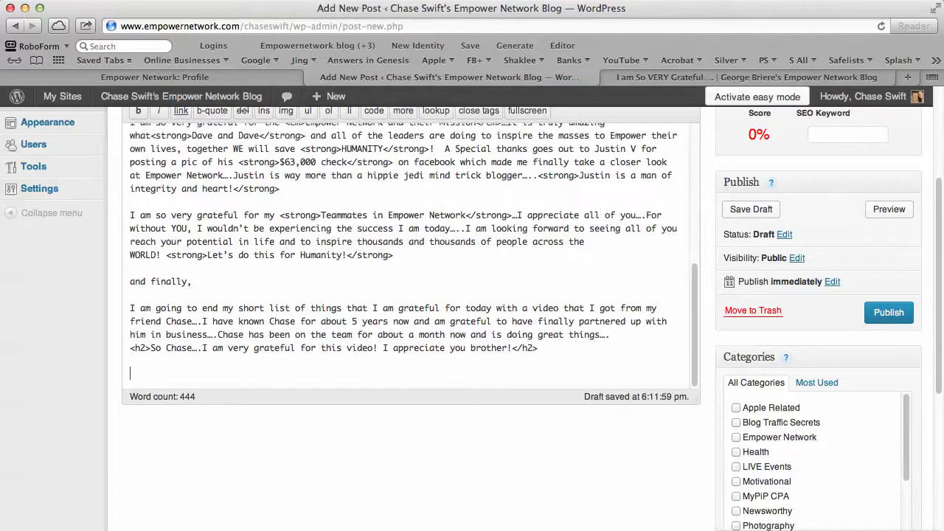
# Paste the 590 × 332 YouTube embed code below the closing heading in the HTML source and check it.
pyautogui.rightClick(143, 375)
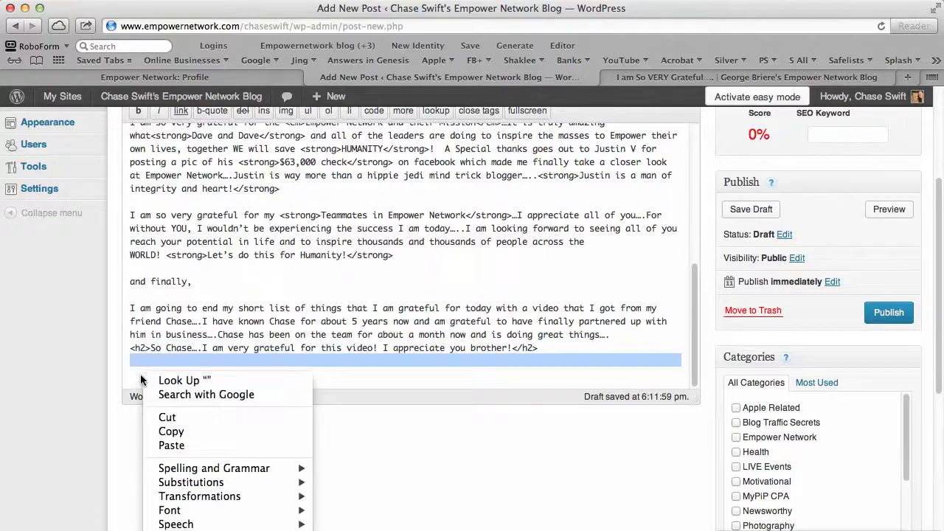
pyautogui.click(142, 379)
pyautogui.click(154, 376)
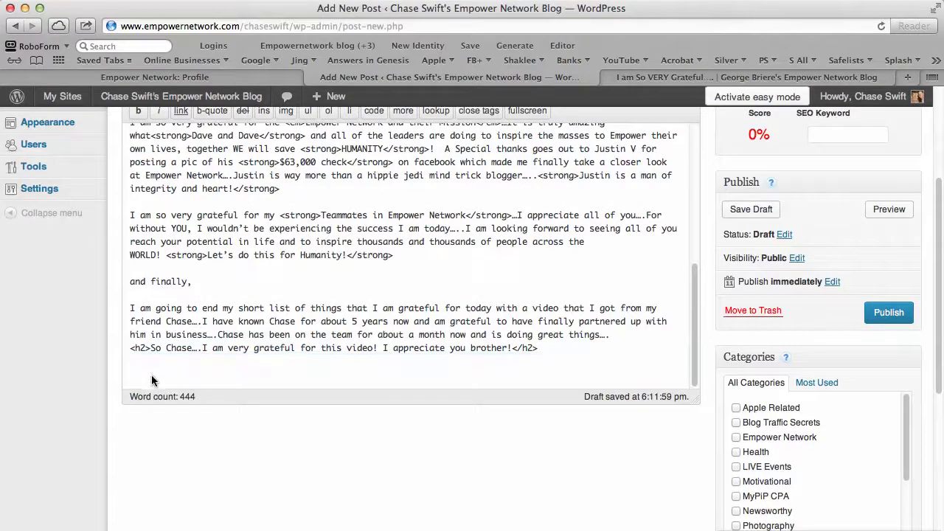
pyautogui.rightClick(151, 376)
pyautogui.click(191, 447)
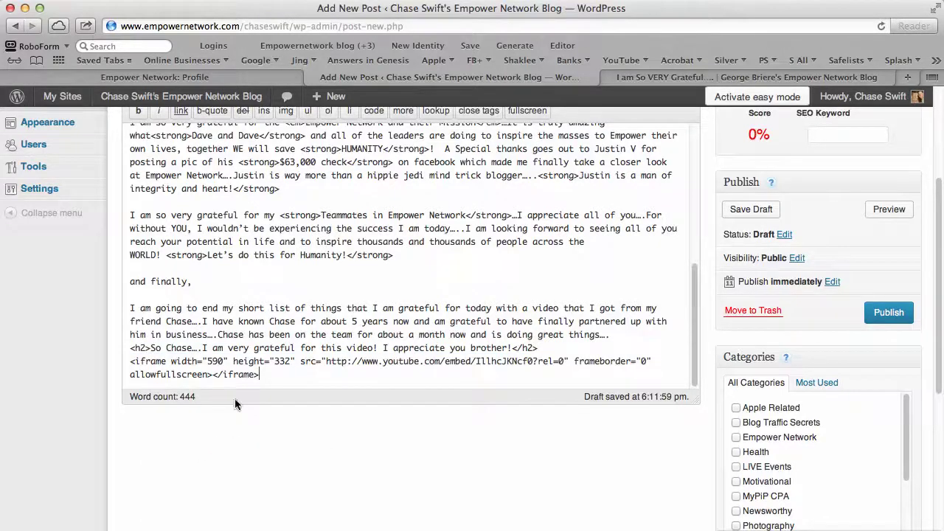
pyautogui.moveTo(262, 375); pyautogui.dragTo(126, 363)
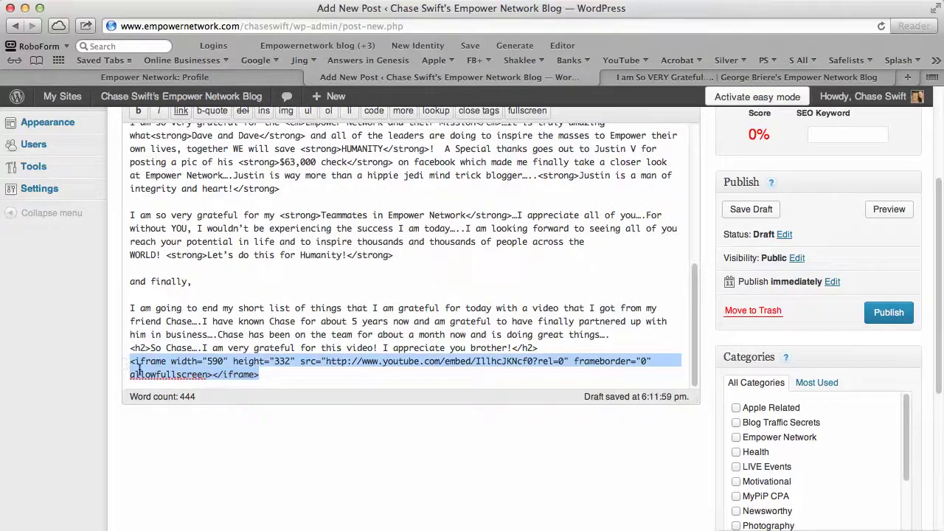
pyautogui.press('Right')
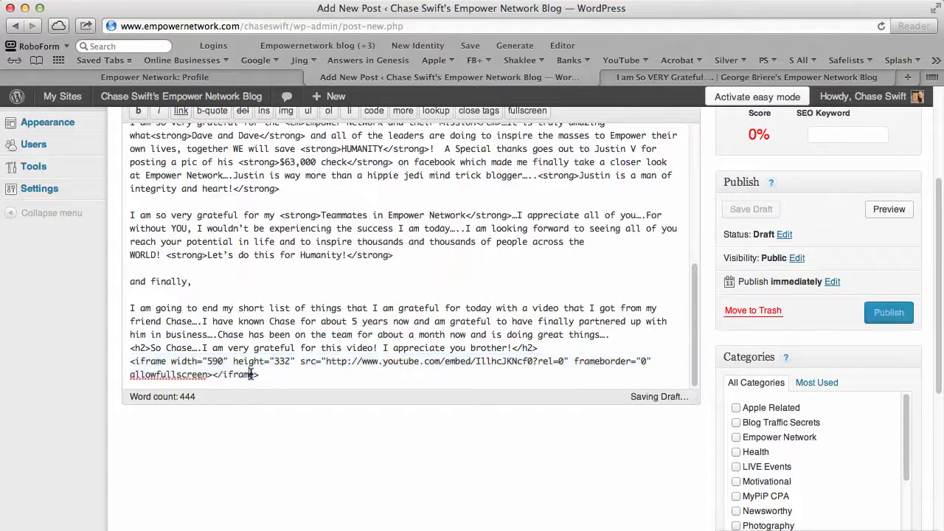
# Add the placeholder text "aaaaaaaaaa" two lines below the embed code and return the post to the visual editor.
pyautogui.press('Return')
pyautogui.press('Return')
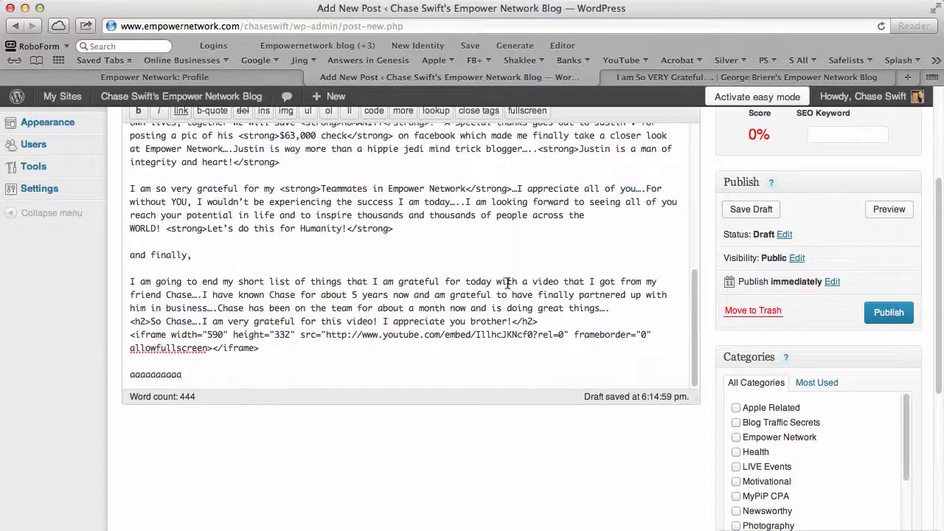
pyautogui.scroll(10, 694, 276)
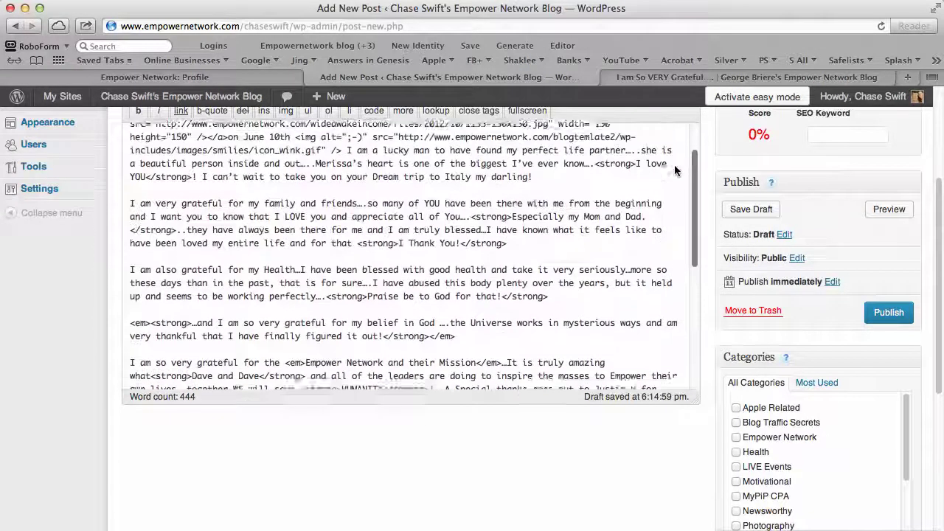
pyautogui.scroll(5, 889, 216)
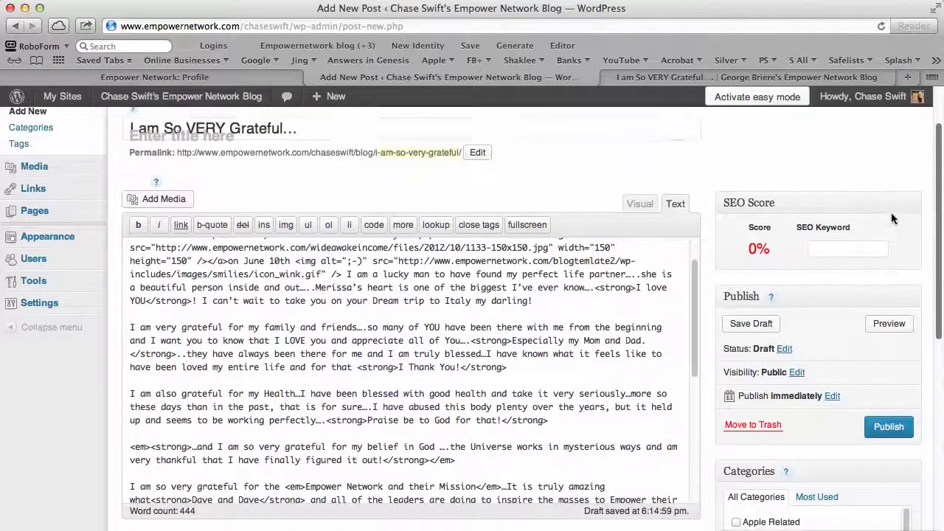
pyautogui.scroll(-3, 882, 232)
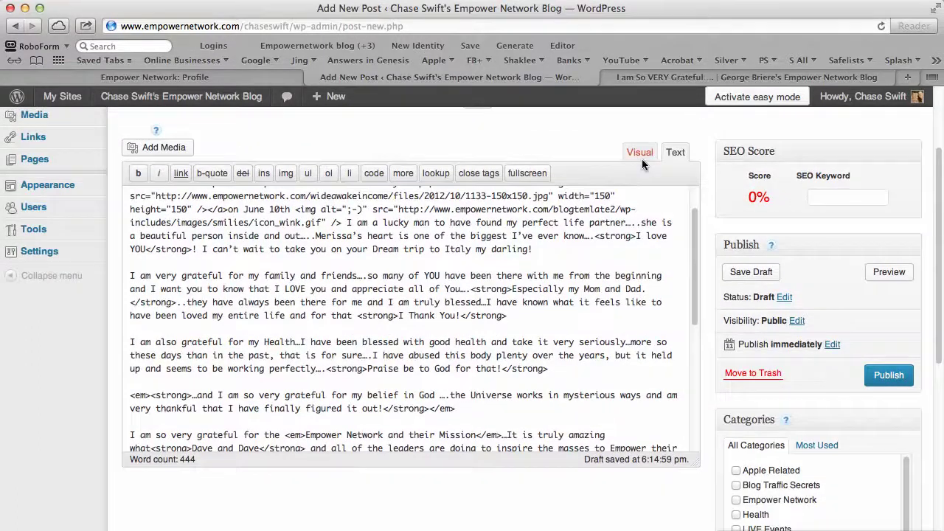
pyautogui.click(638, 152)
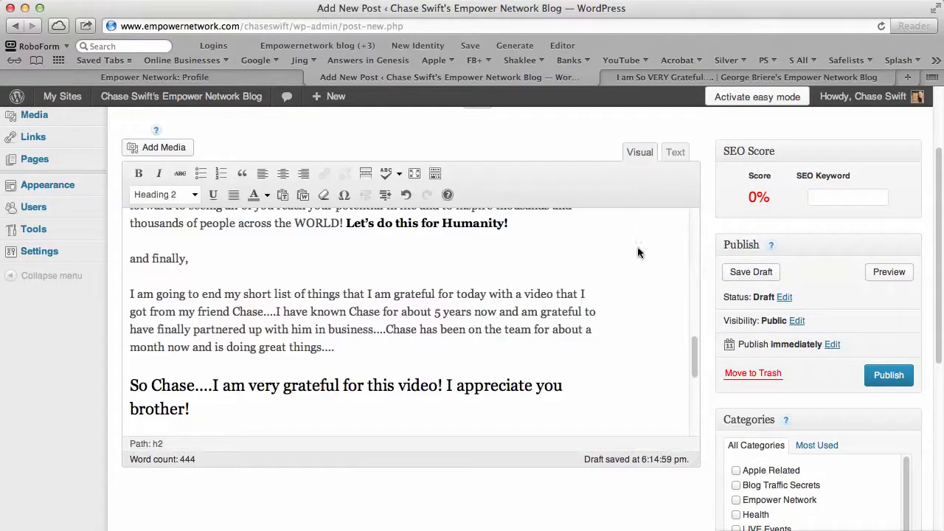
# Locate the placeholder text below the embedded video and return to the source post's DISCLAIMER paragraph.
pyautogui.moveTo(695, 356); pyautogui.dragTo(693, 413)
pyautogui.doubleClick(169, 408)
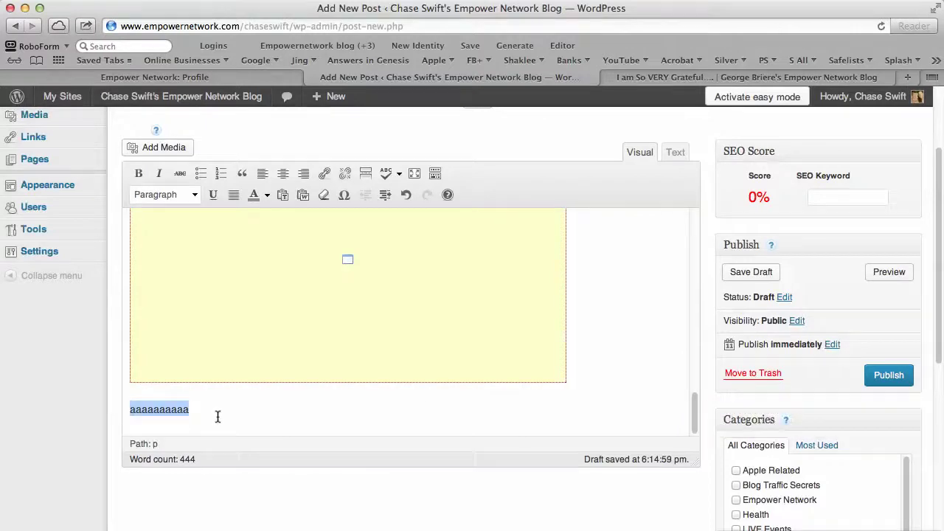
pyautogui.click(171, 409)
pyautogui.click(666, 78)
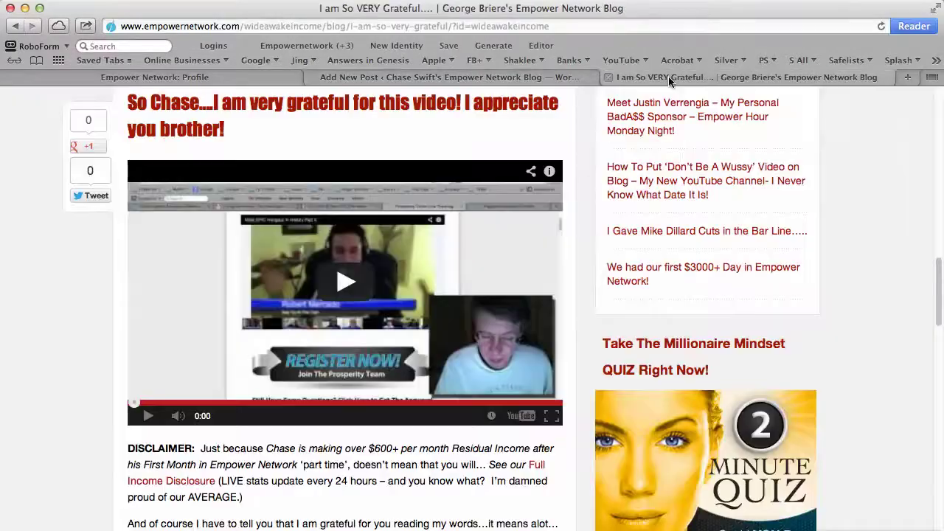
pyautogui.moveTo(939, 290); pyautogui.dragTo(935, 347)
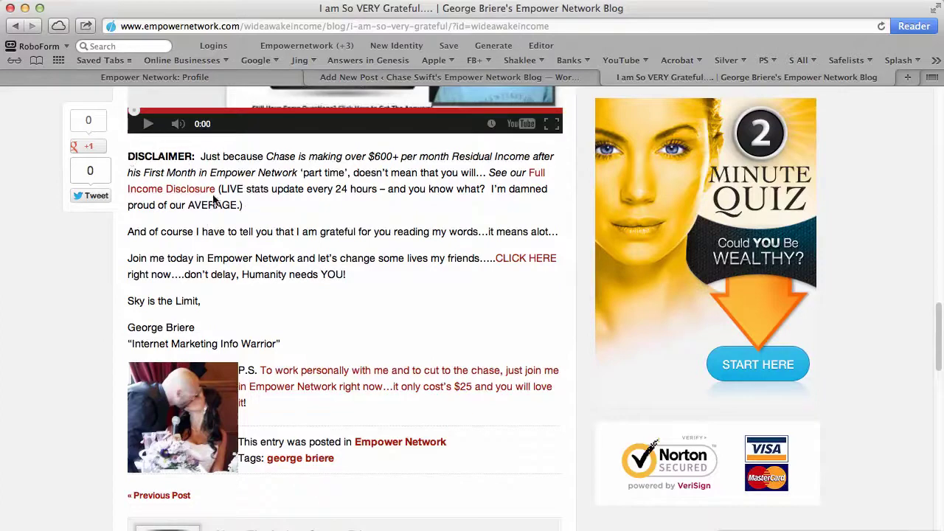
pyautogui.moveTo(243, 205); pyautogui.dragTo(127, 158)
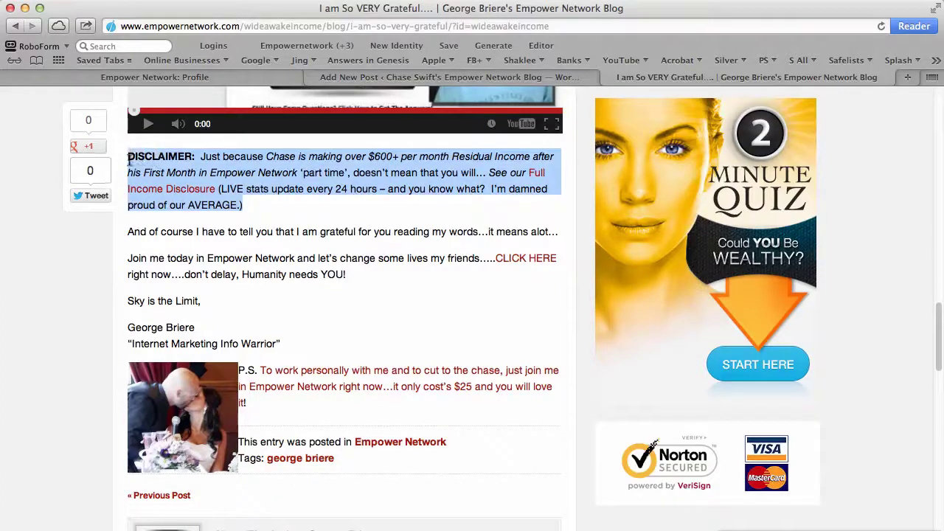
pyautogui.click(235, 220)
pyautogui.moveTo(244, 206); pyautogui.dragTo(127, 157)
pyautogui.click(128, 156)
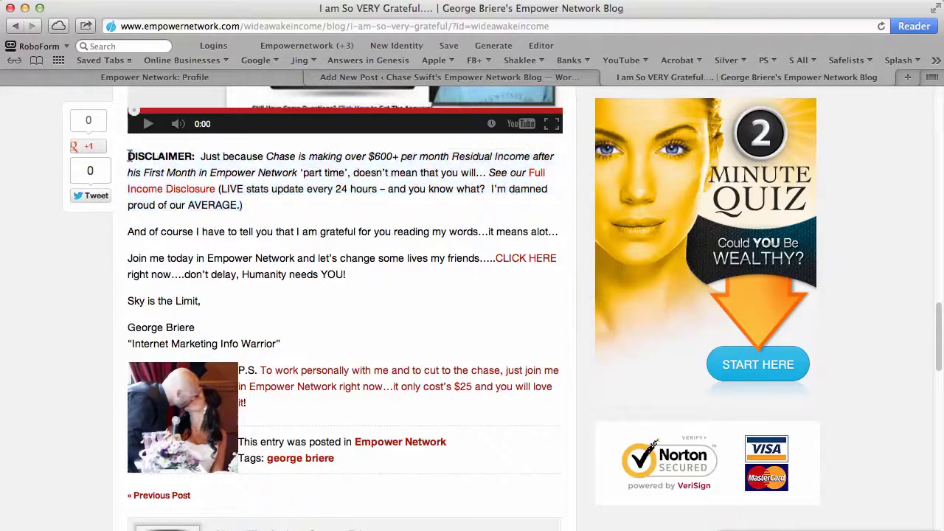
pyautogui.moveTo(128, 156); pyautogui.dragTo(255, 211)
pyautogui.click(254, 212)
pyautogui.doubleClick(166, 158)
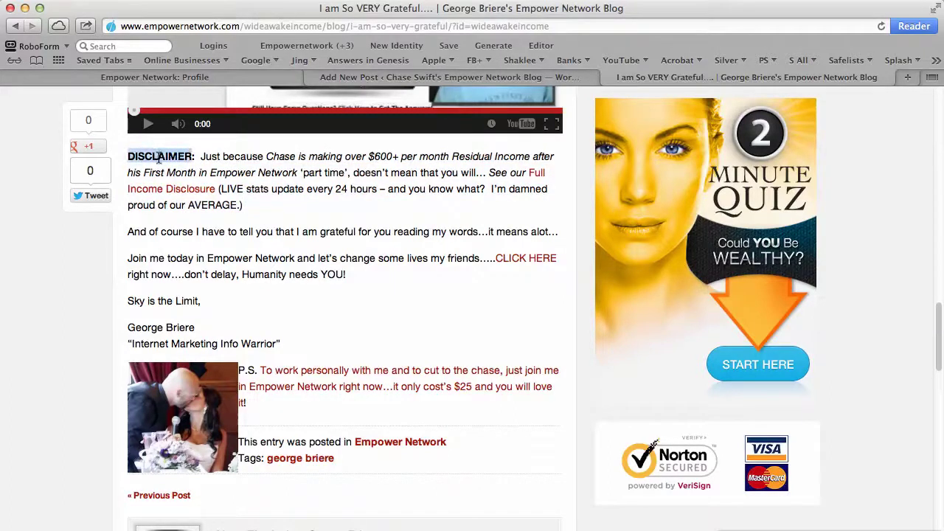
# Copy the source post's whole DISCLAIMER paragraph, including its Full Income Disclosure link.
pyautogui.tripleClick(251, 211)
pyautogui.press('super+c')
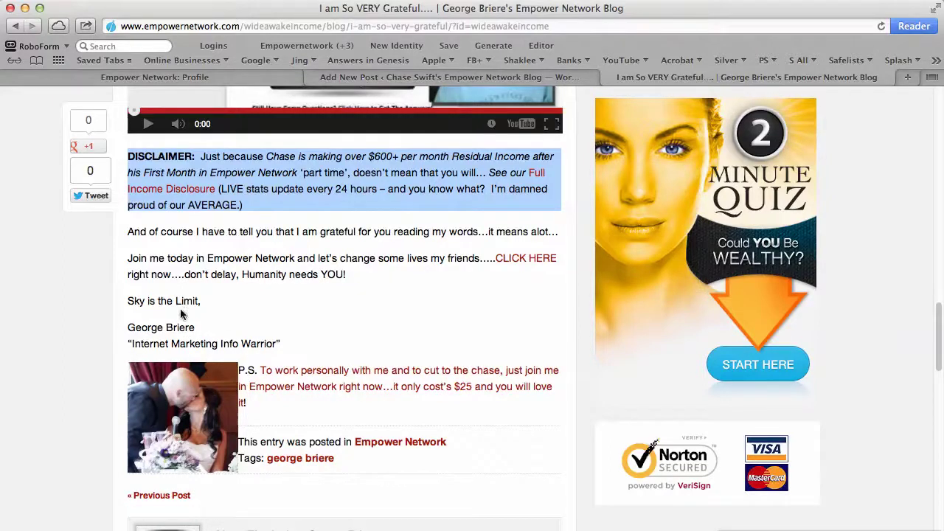
pyautogui.rightClick(271, 177)
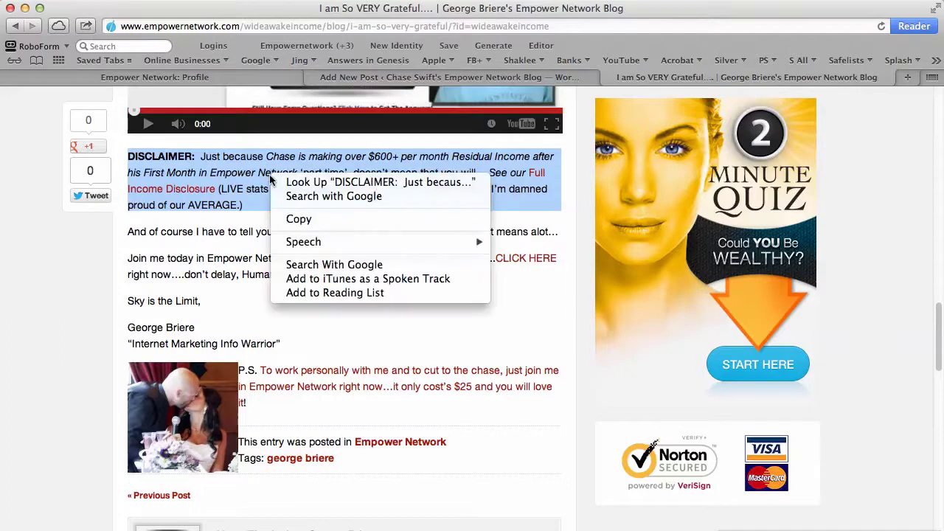
pyautogui.click(304, 219)
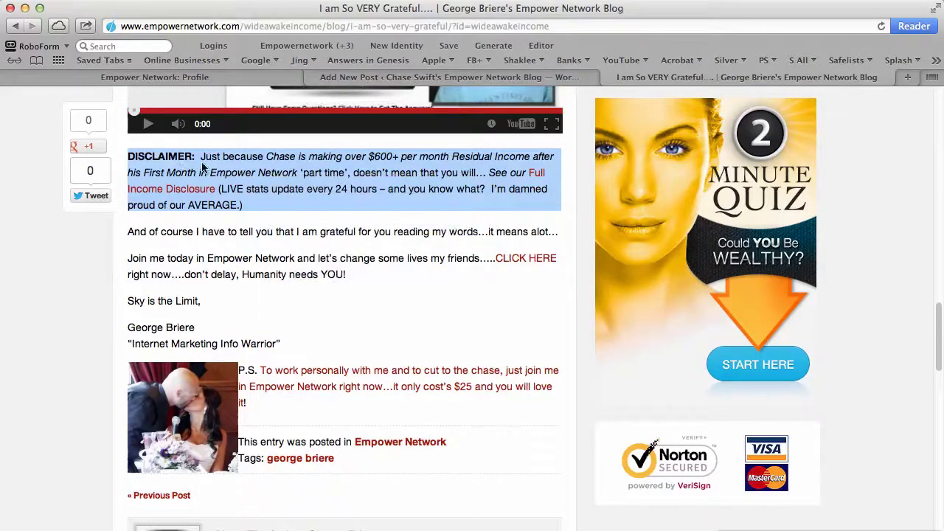
# Replace the placeholder "aaaaaaaaaa" below the embedded video in the new post with the copied DISCLAIMER paragraph.
pyautogui.click(396, 78)
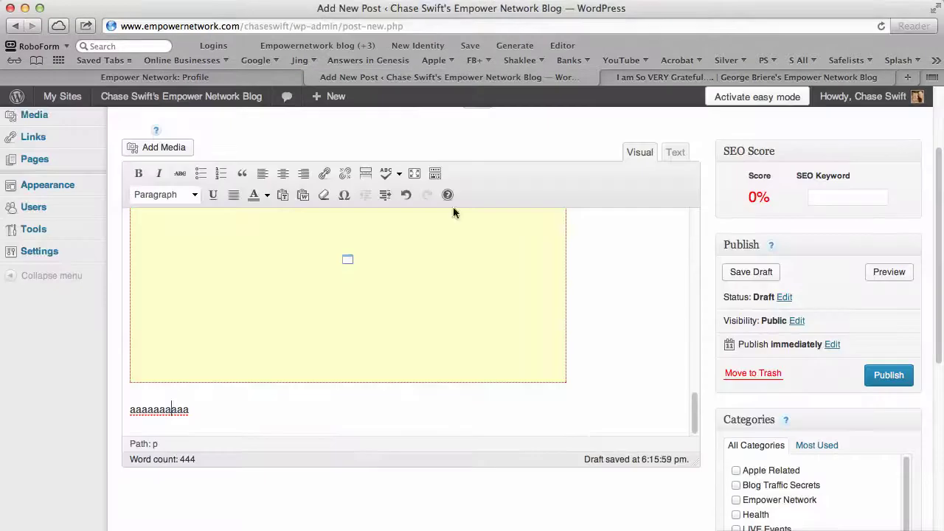
pyautogui.moveTo(196, 410); pyautogui.dragTo(124, 411)
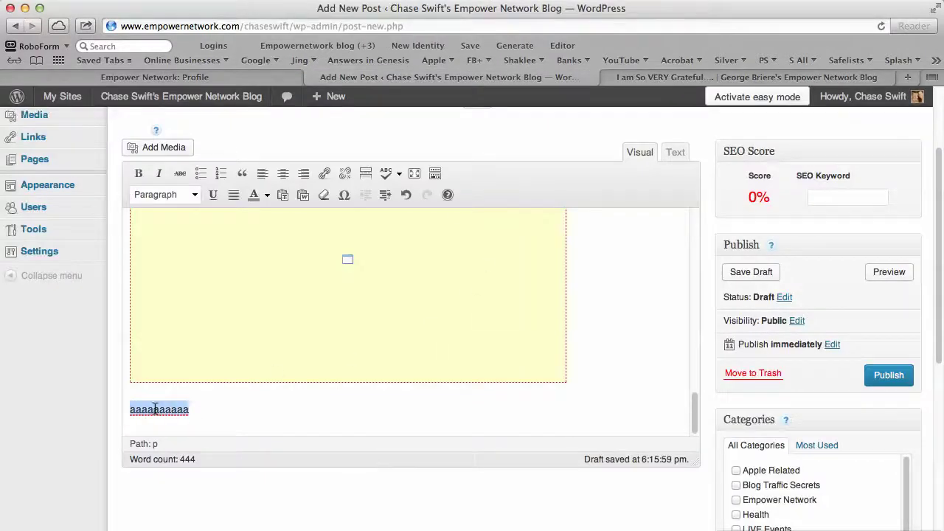
pyautogui.press('BackSpace')
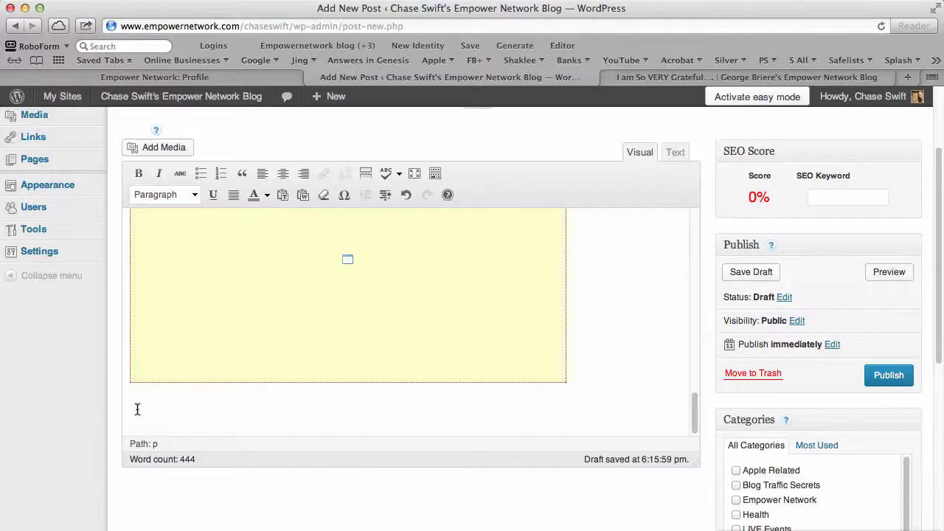
pyautogui.rightClick(136, 409)
pyautogui.click(164, 442)
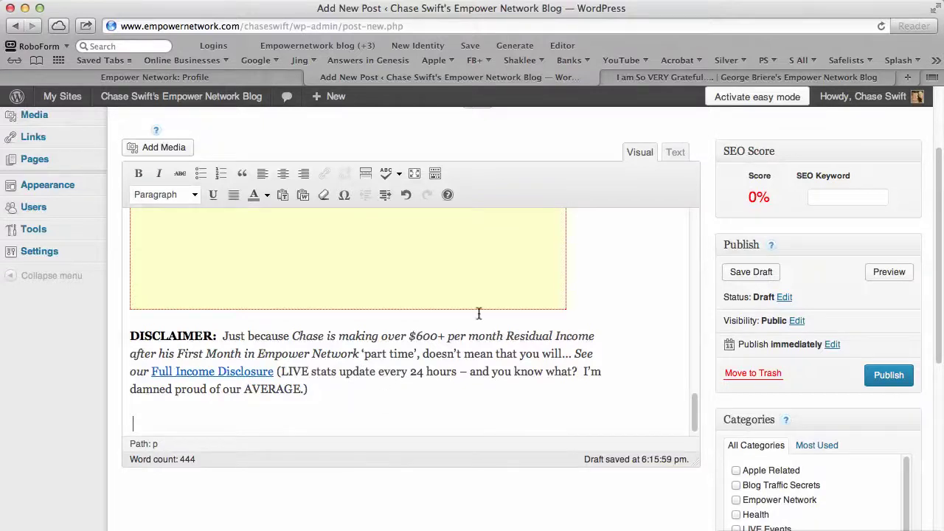
pyautogui.click(606, 77)
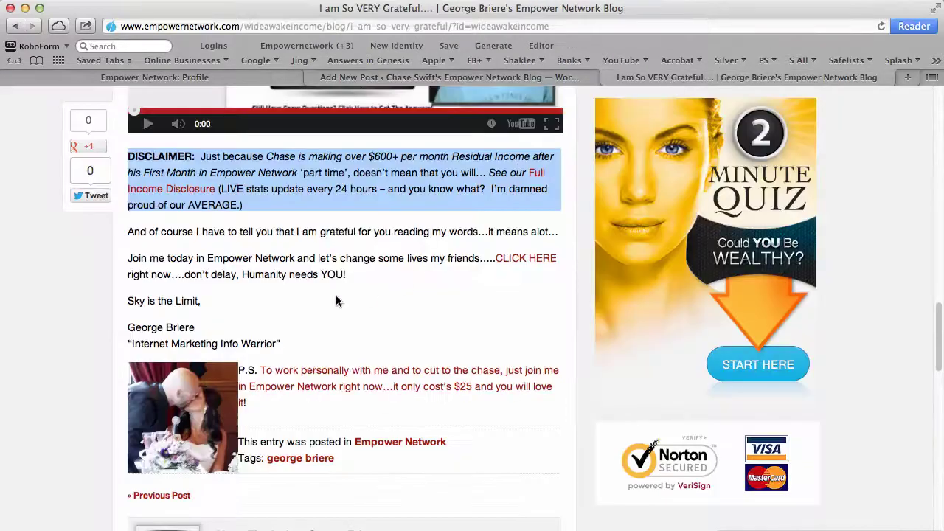
pyautogui.moveTo(134, 241); pyautogui.dragTo(393, 455)
pyautogui.click(414, 395)
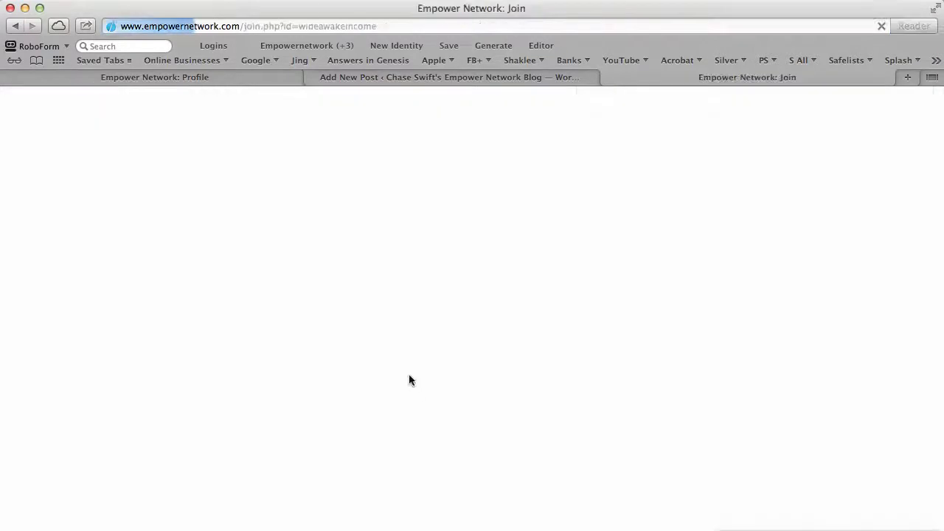
pyautogui.click(610, 78)
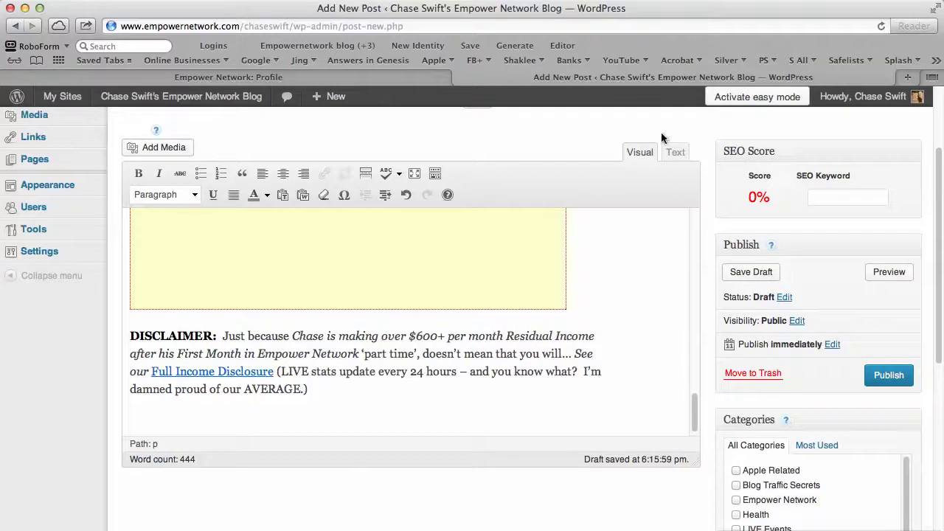
pyautogui.click(358, 80)
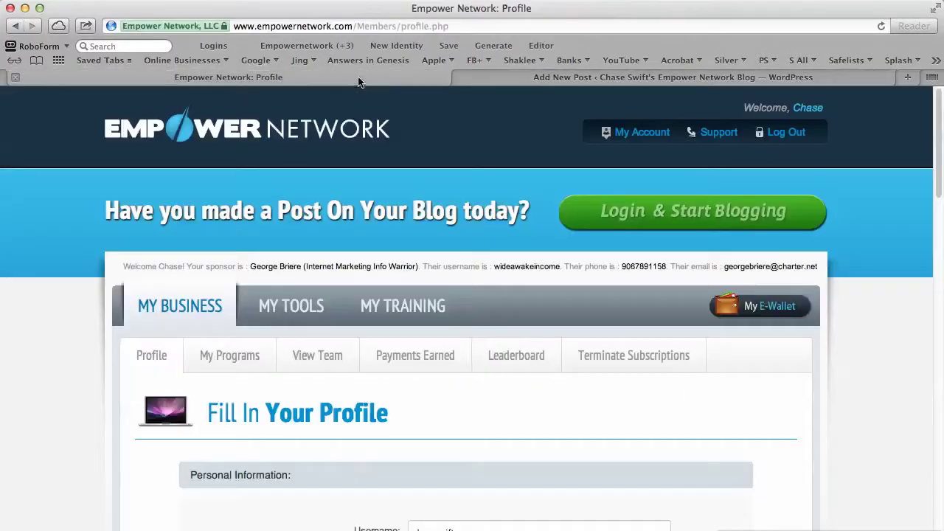
pyautogui.click(651, 79)
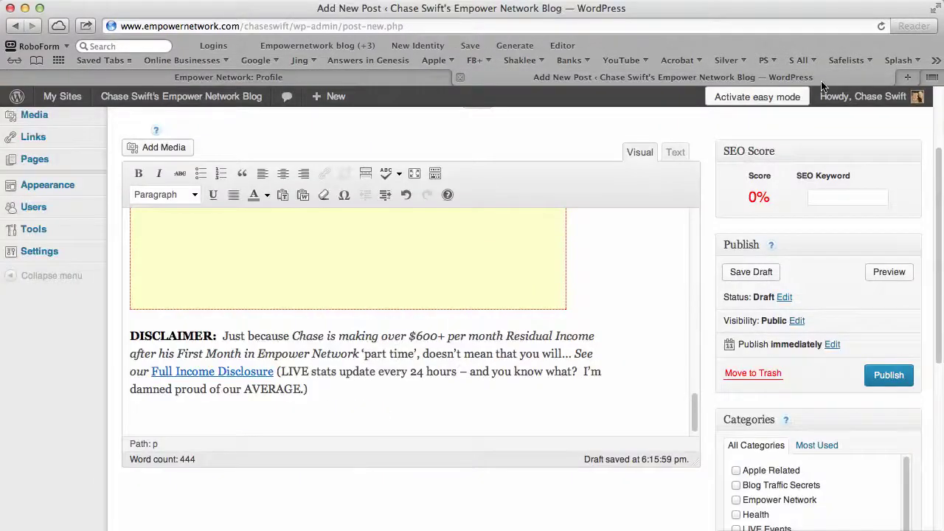
# Open the bookmarked own blog in a new tab and go to the "Prosperity Team" section of its Rich Dad Poor Dad post.
pyautogui.click(906, 78)
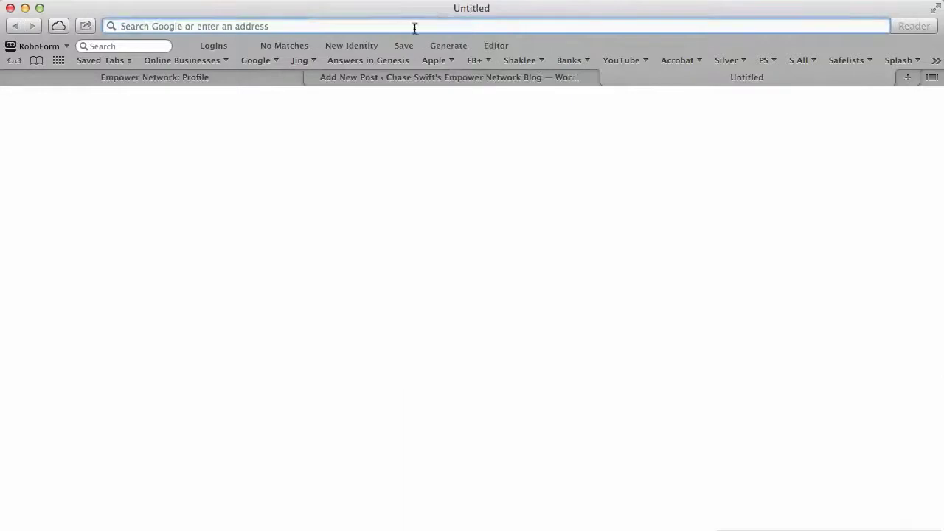
pyautogui.click(181, 60)
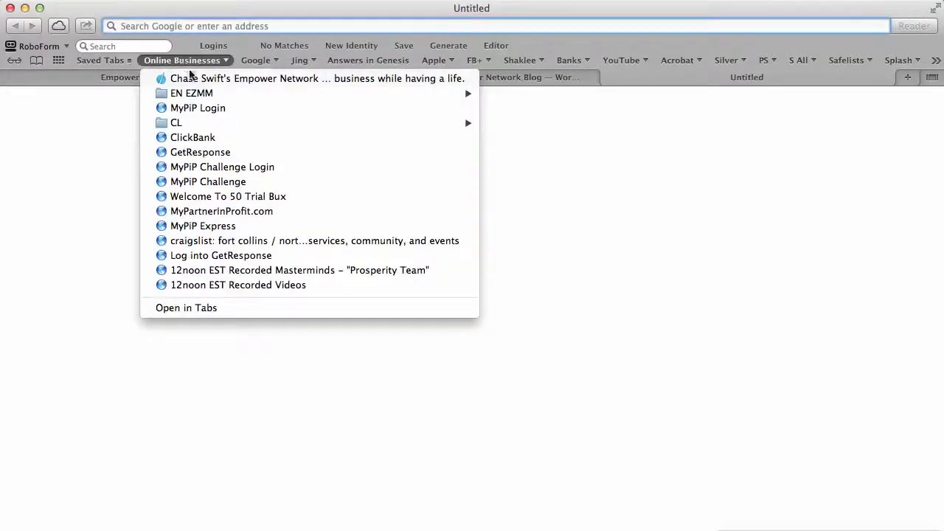
pyautogui.click(233, 78)
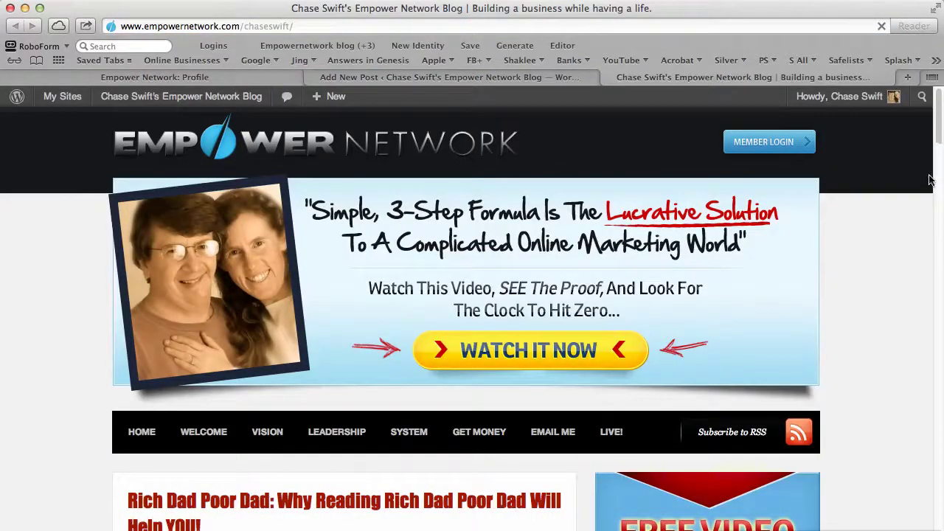
pyautogui.scroll(-1, 940, 151)
pyautogui.scroll(-5, 940, 150)
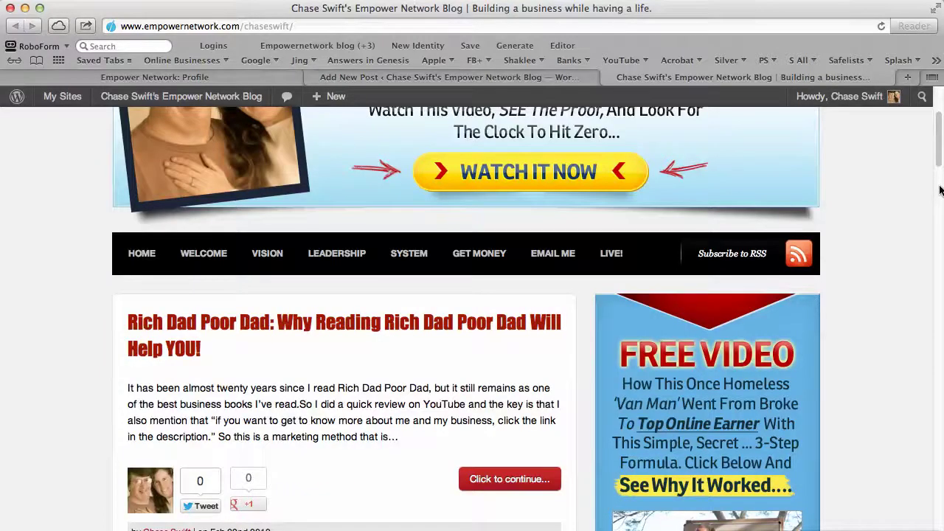
pyautogui.scroll(-9, 939, 191)
pyautogui.scroll(8, 929, 177)
pyautogui.scroll(-1, 920, 162)
pyautogui.click(320, 278)
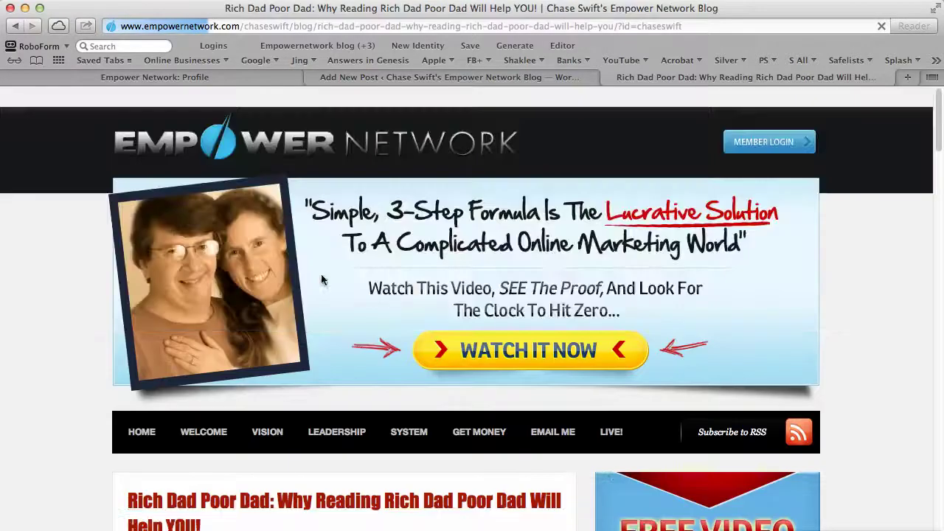
pyautogui.moveTo(937, 130); pyautogui.dragTo(849, 225)
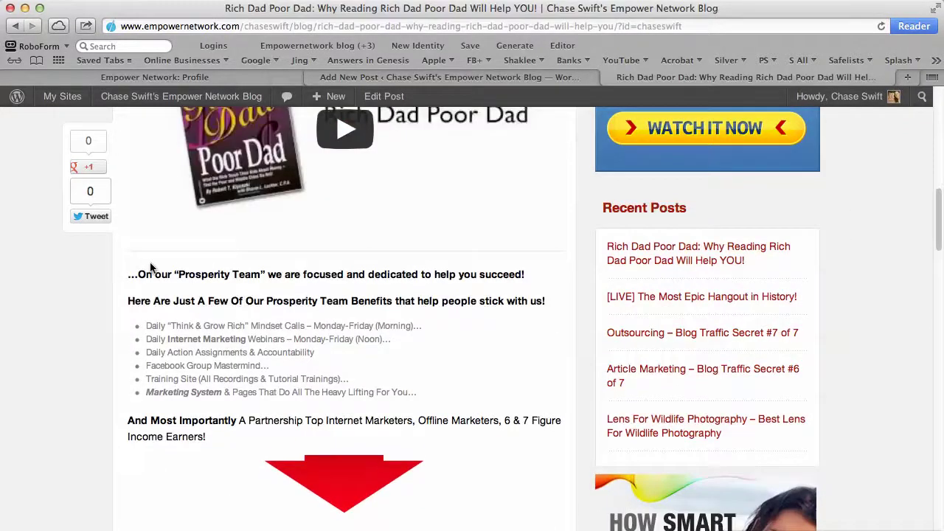
pyautogui.moveTo(127, 281); pyautogui.dragTo(214, 325)
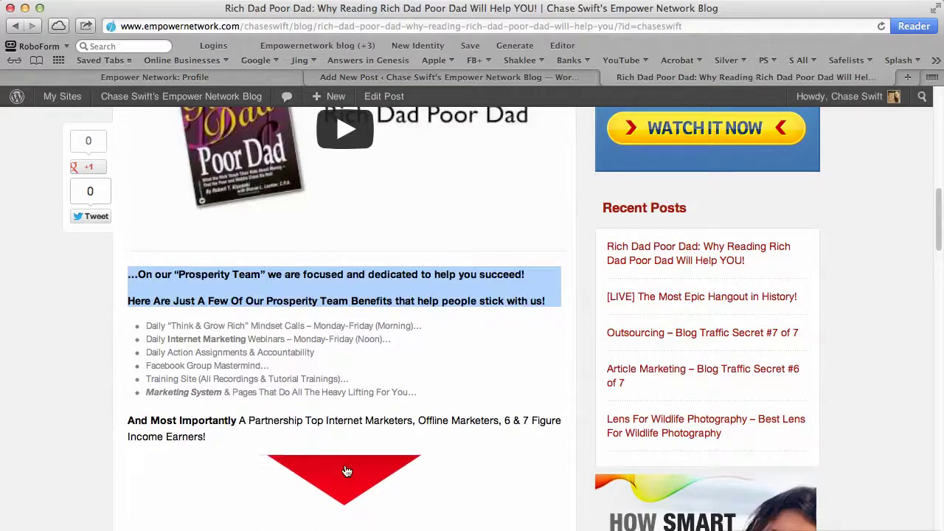
pyautogui.click(273, 353)
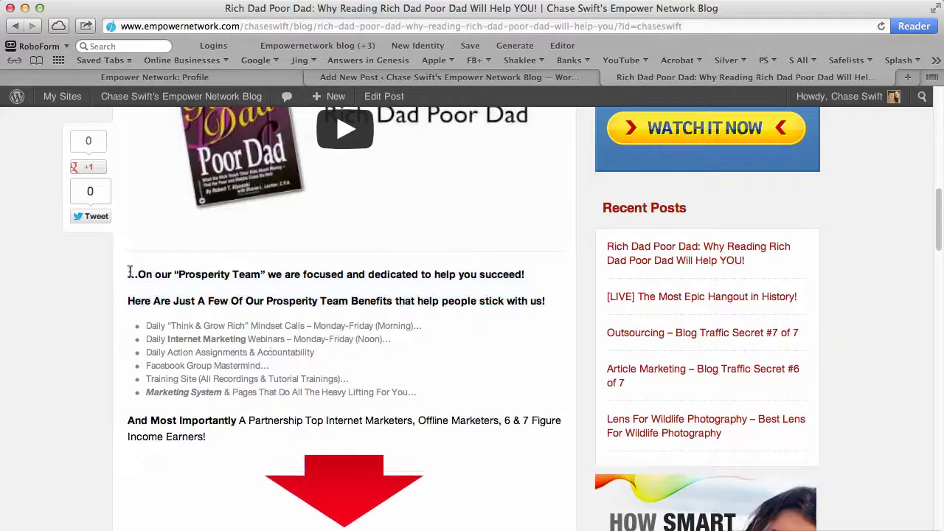
pyautogui.moveTo(127, 275); pyautogui.dragTo(217, 302)
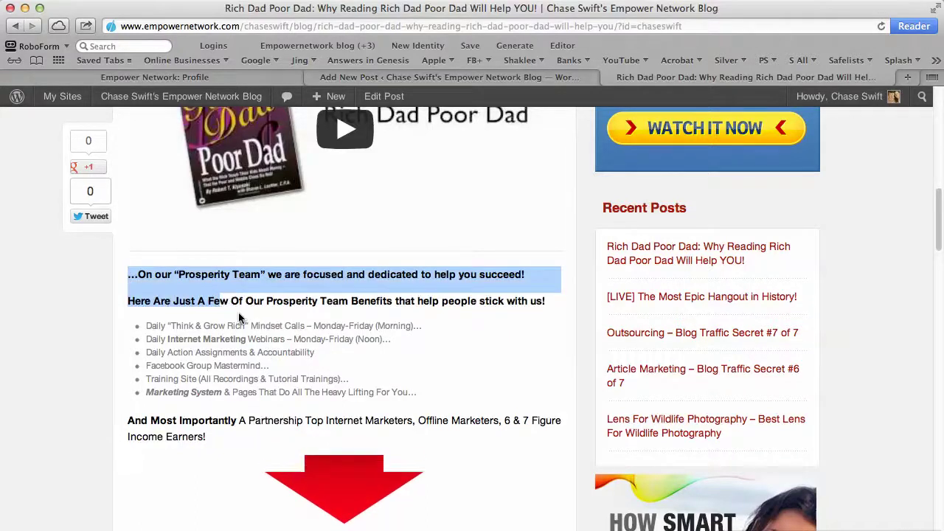
pyautogui.scroll(-5, 283, 363)
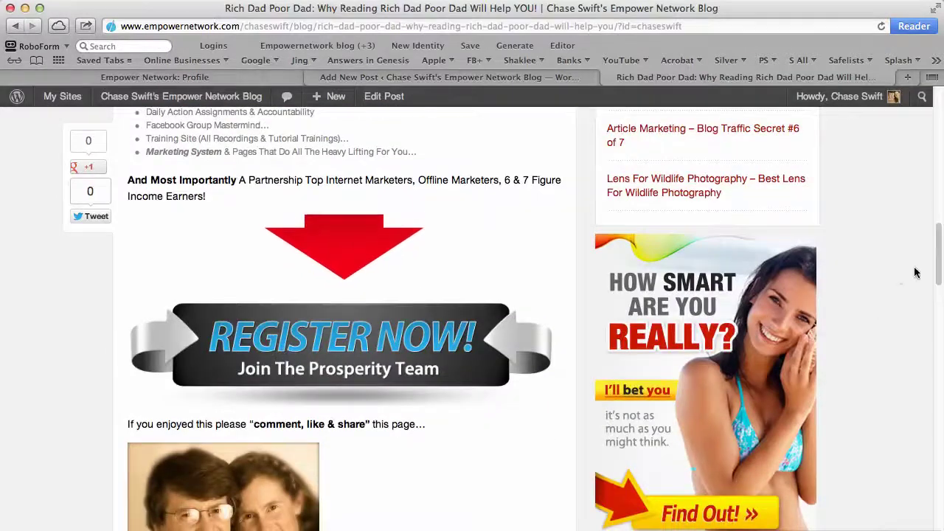
pyautogui.moveTo(937, 270); pyautogui.dragTo(890, 236)
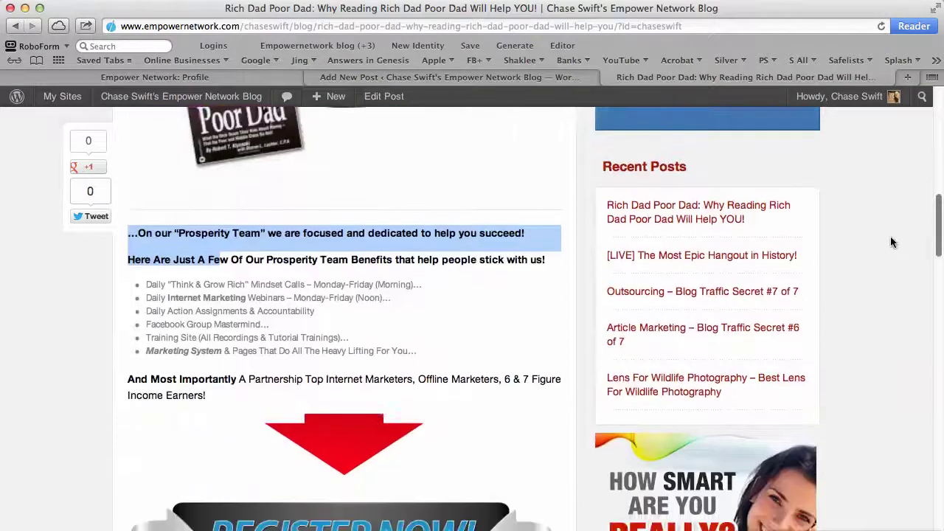
pyautogui.click(130, 237)
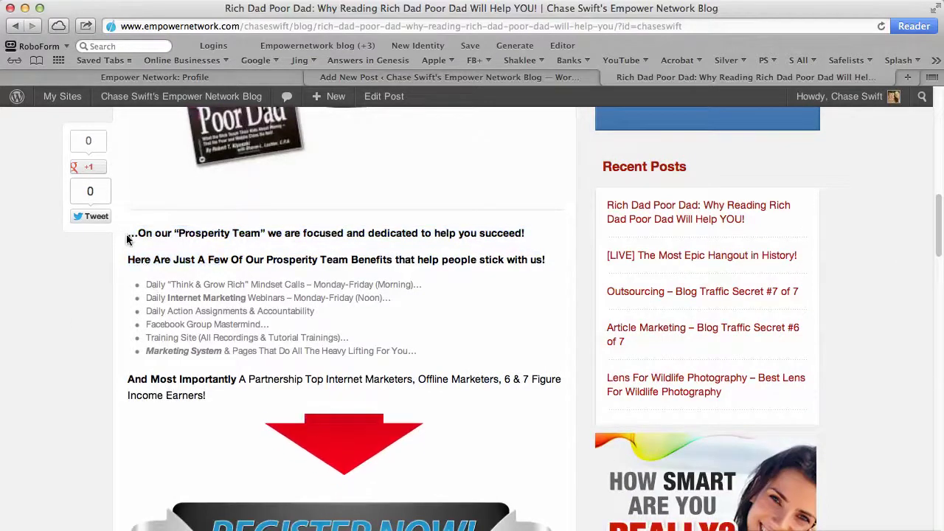
# Copy the closing section of the Rich Dad Poor Dad post, from "…On our “Prosperity Team”" through "please comment and share!".
pyautogui.moveTo(129, 234); pyautogui.dragTo(200, 258)
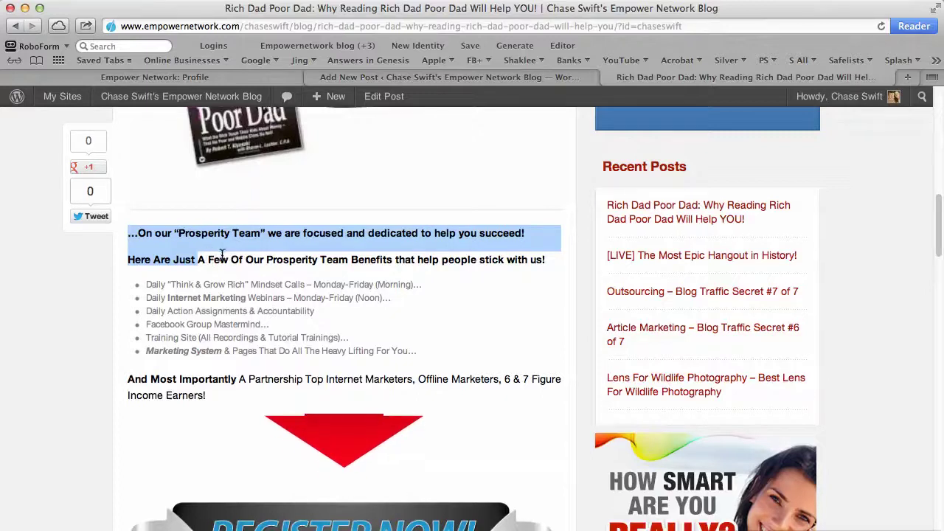
pyautogui.moveTo(936, 250); pyautogui.dragTo(938, 256)
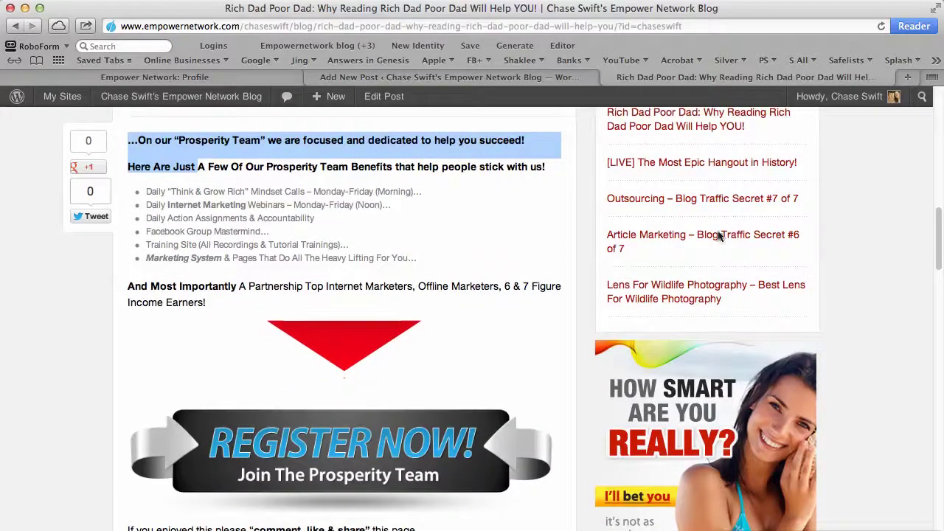
pyautogui.moveTo(931, 242); pyautogui.dragTo(929, 315)
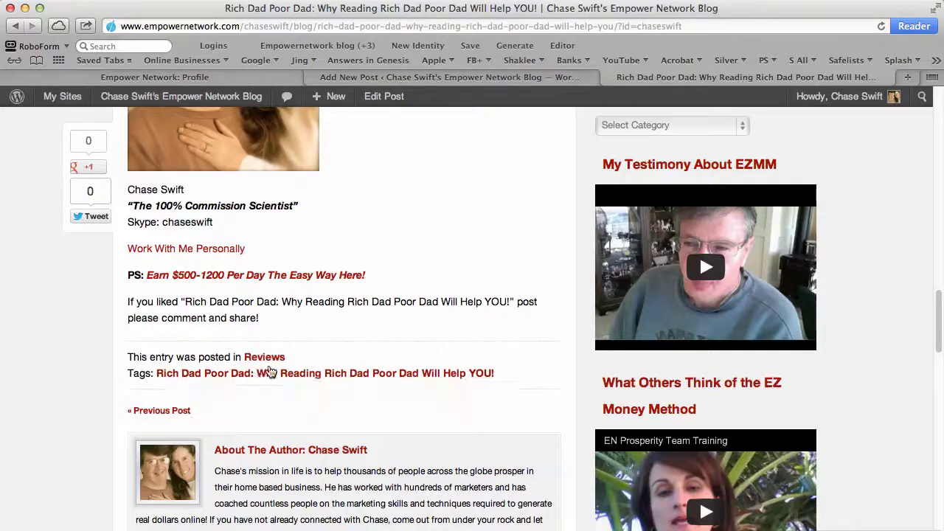
pyautogui.keyDown('shift'); pyautogui.click(267, 316); pyautogui.keyUp('shift')
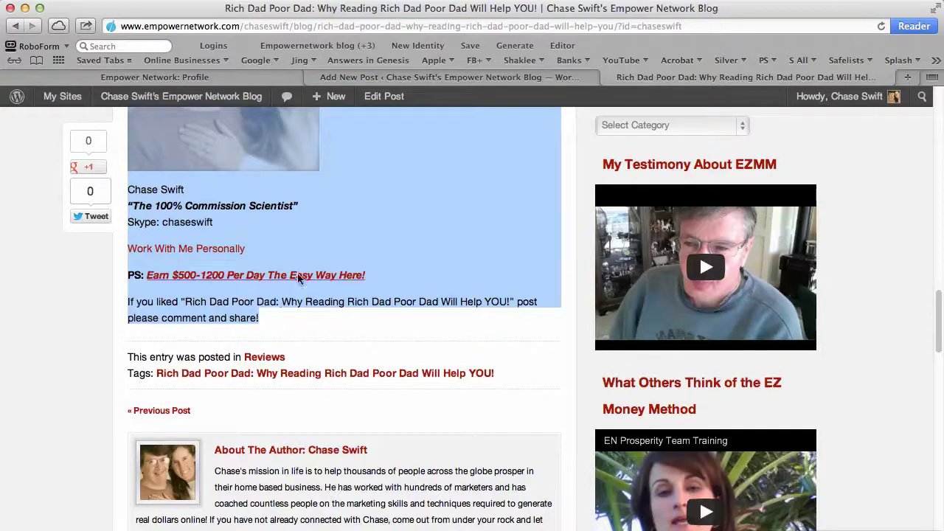
pyautogui.rightClick(333, 231)
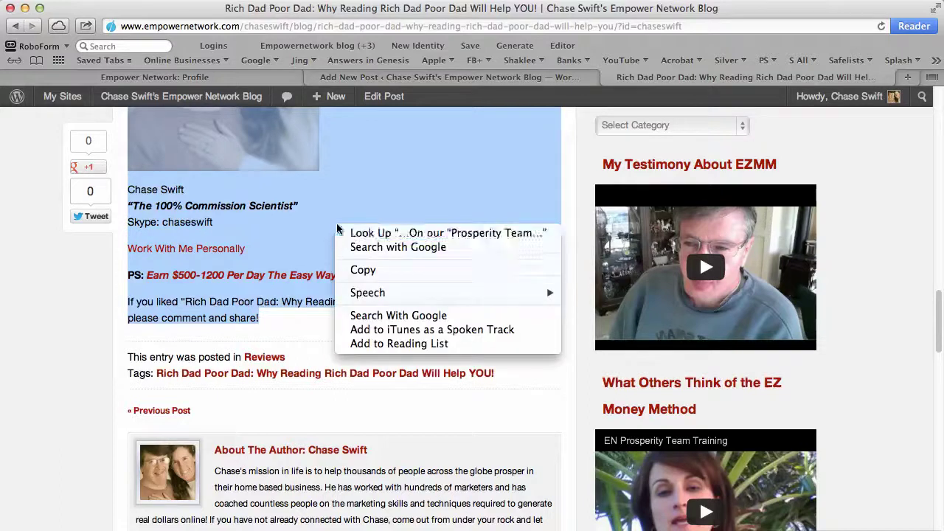
pyautogui.click(363, 270)
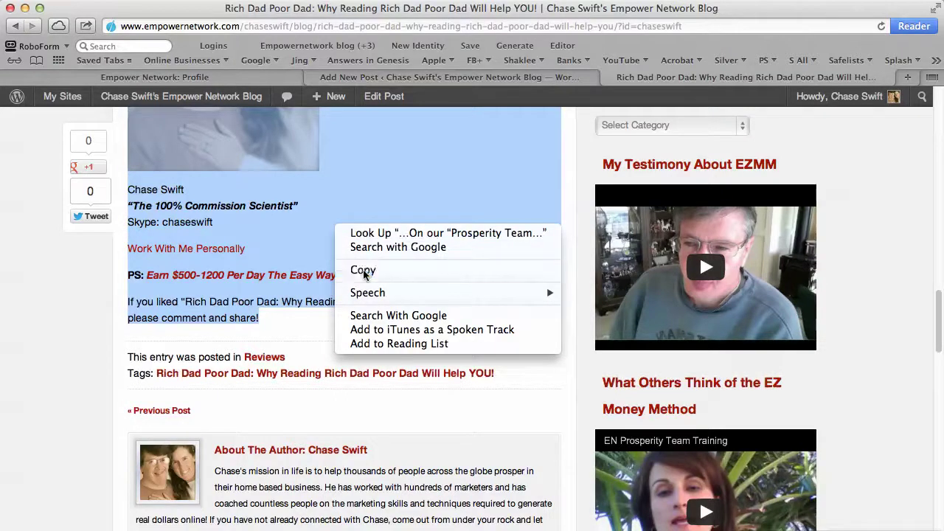
# Paste the copied closing section into the new post on the empty line below the DISCLAIMER paragraph.
pyautogui.click(445, 78)
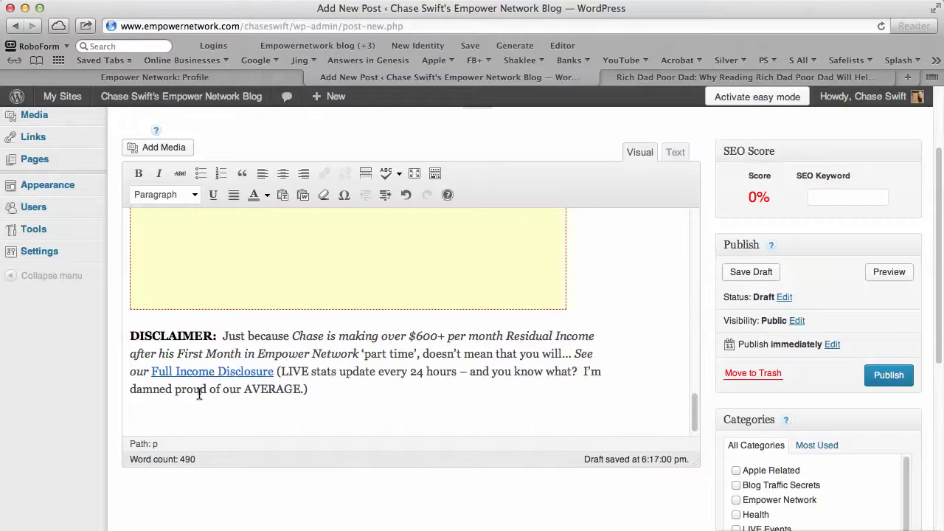
pyautogui.rightClick(160, 427)
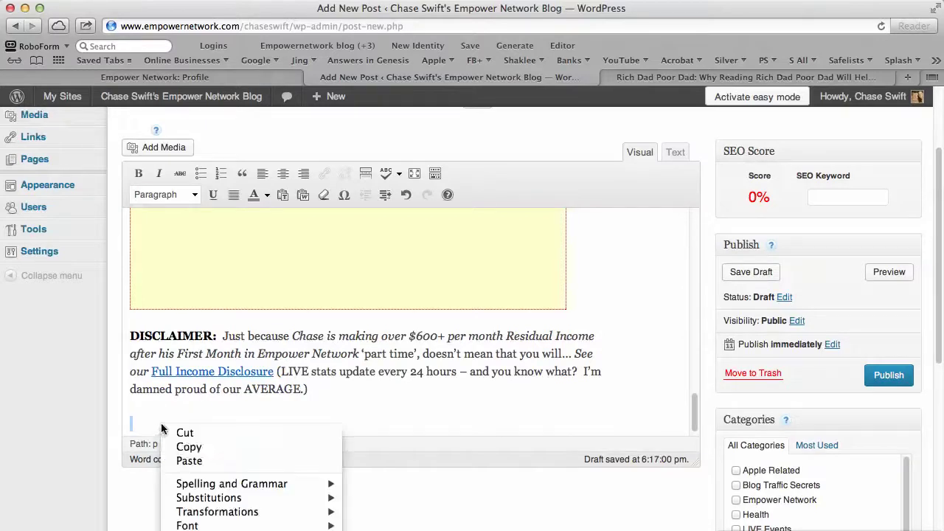
pyautogui.click(187, 460)
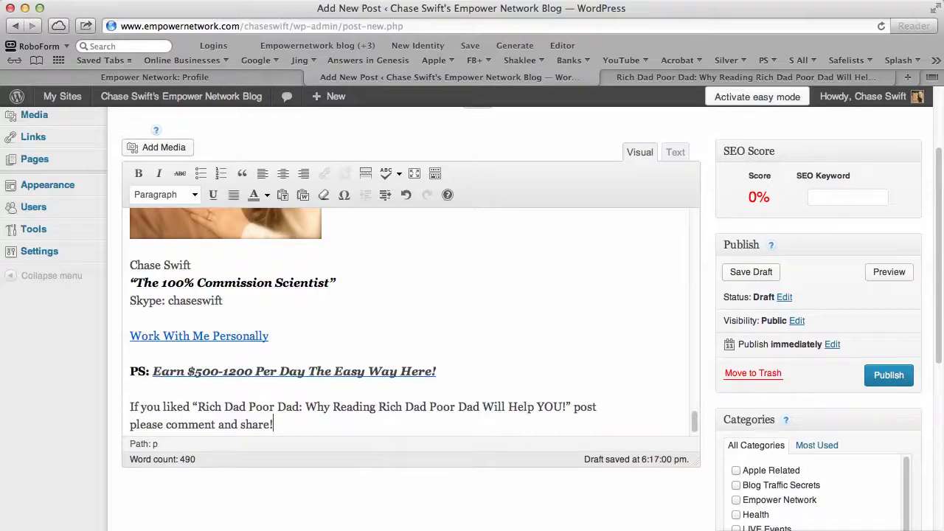
# Replace the quoted Rich Dad Poor Dad title in the post's last line with the new post's title "I am So VERY Grateful…".
pyautogui.scroll(3, 941, 338)
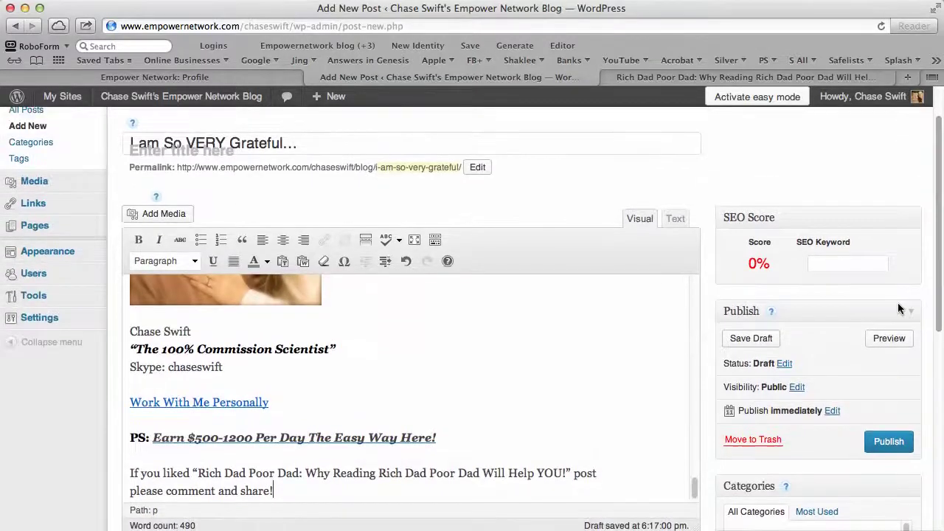
pyautogui.moveTo(298, 144); pyautogui.dragTo(129, 145)
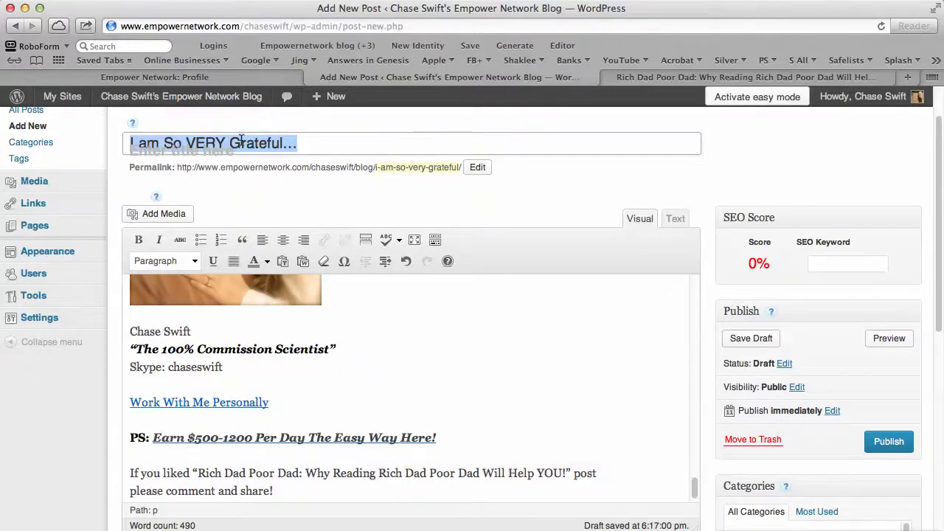
pyautogui.moveTo(693, 483); pyautogui.dragTo(694, 492)
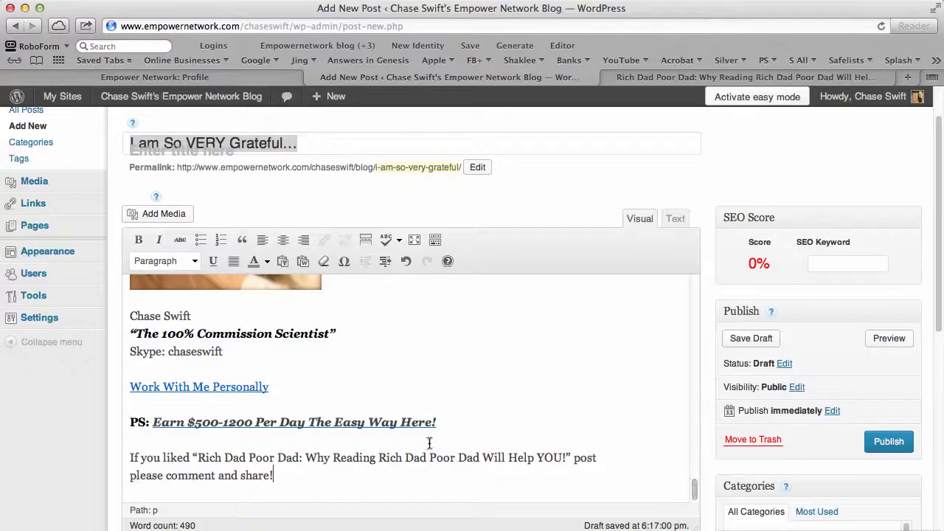
pyautogui.moveTo(198, 458); pyautogui.dragTo(565, 458)
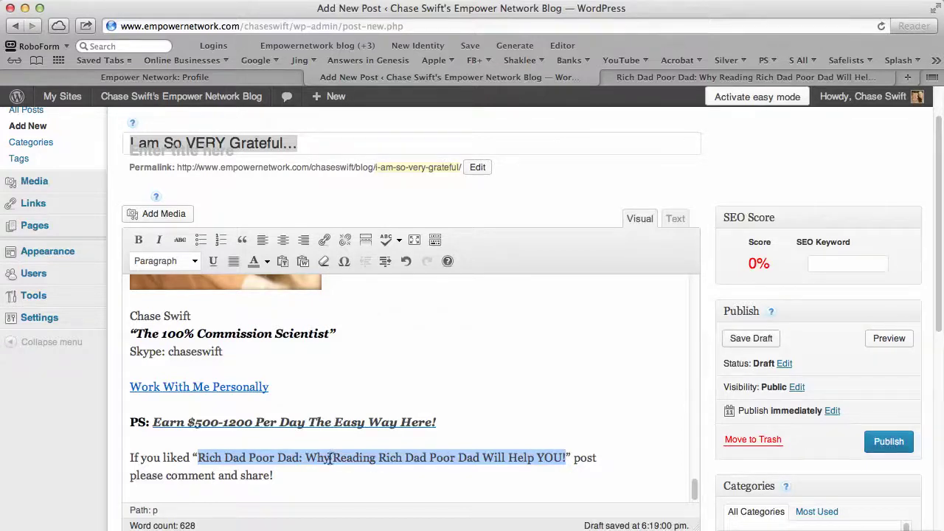
pyautogui.rightClick(263, 458)
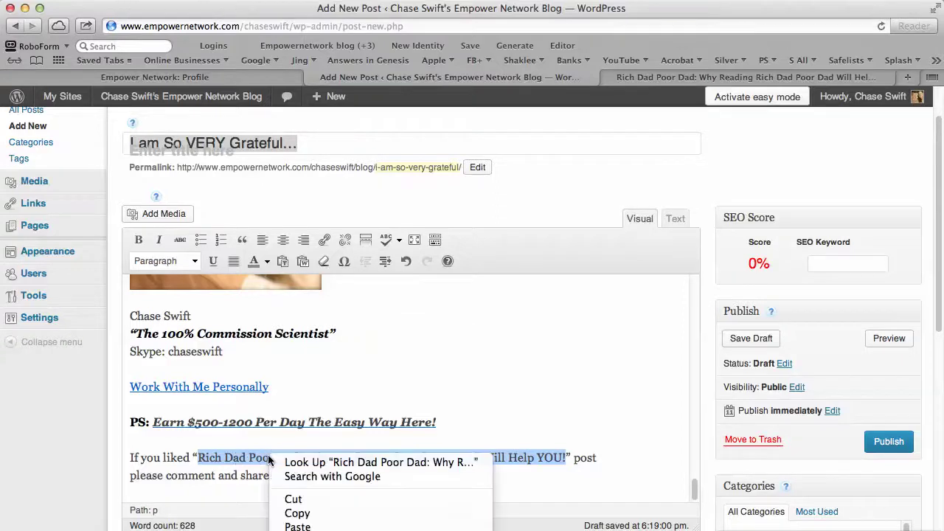
pyautogui.click(308, 527)
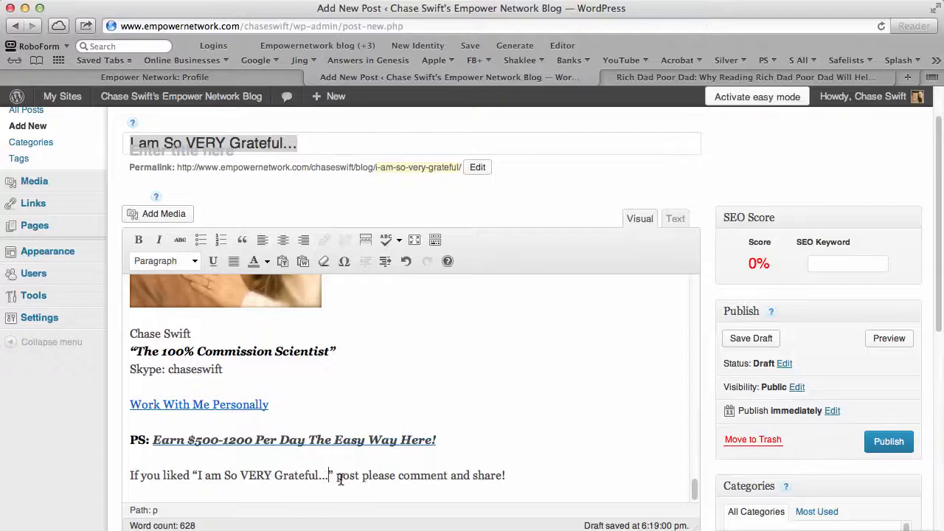
# In the post's last line, insert "this" before the quoted title and "tweet," before "comment and share!".
pyautogui.click(196, 475)
pyautogui.write('this')
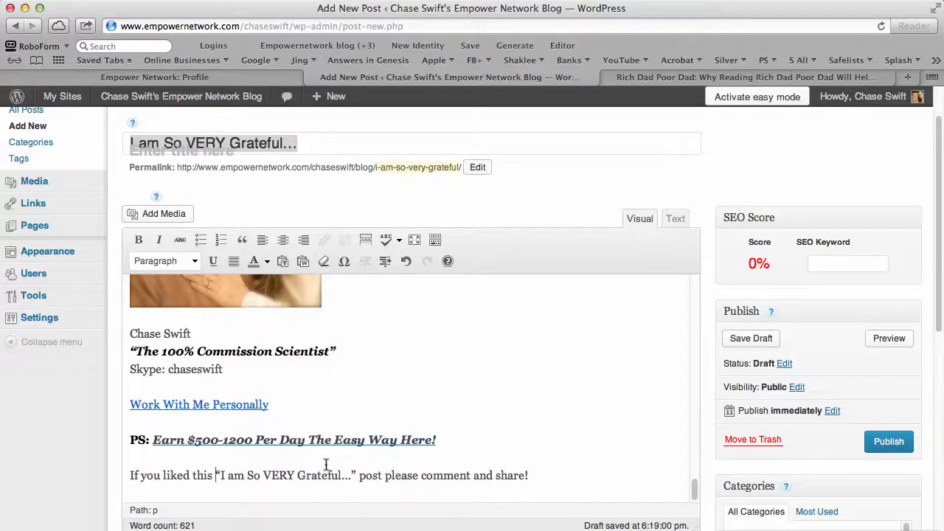
pyautogui.click(421, 475)
pyautogui.write('twee')
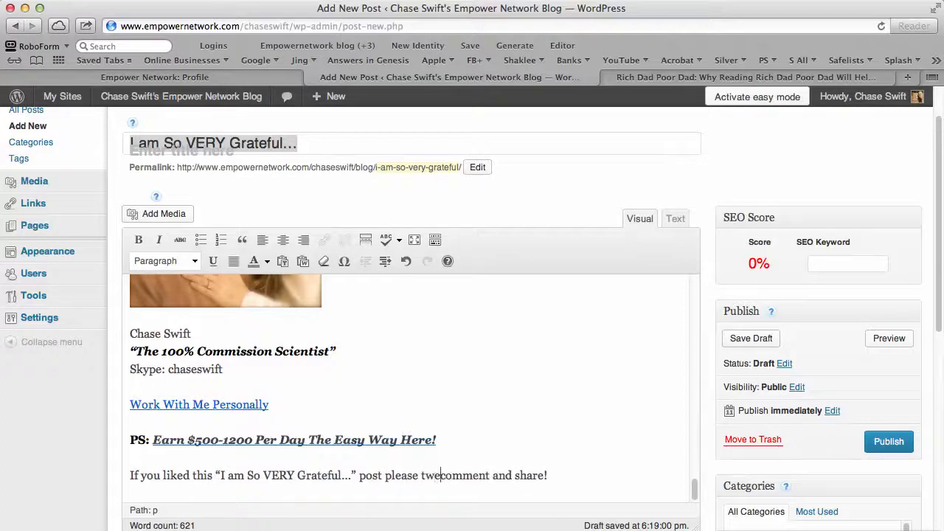
pyautogui.write('t,')
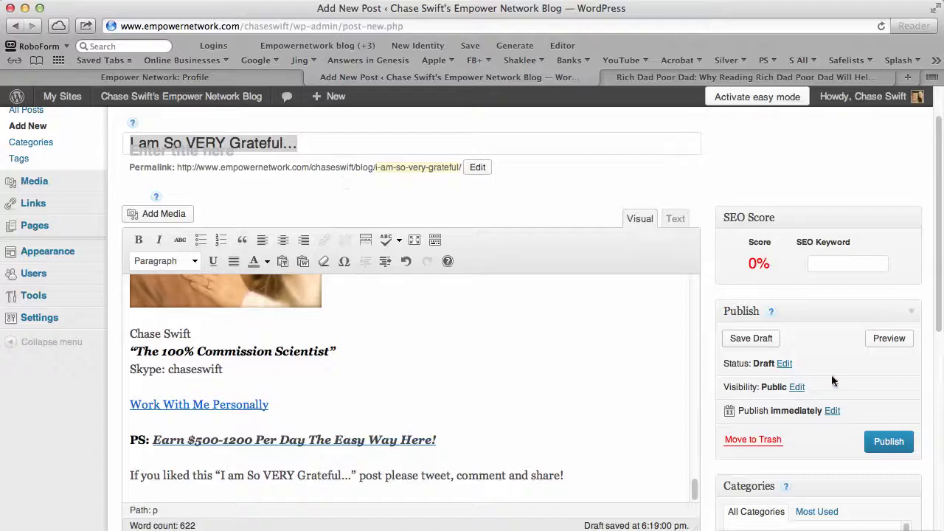
# Add the post title "I am So VERY Grateful…" as a tag of the post.
pyautogui.moveTo(941, 318); pyautogui.dragTo(941, 516)
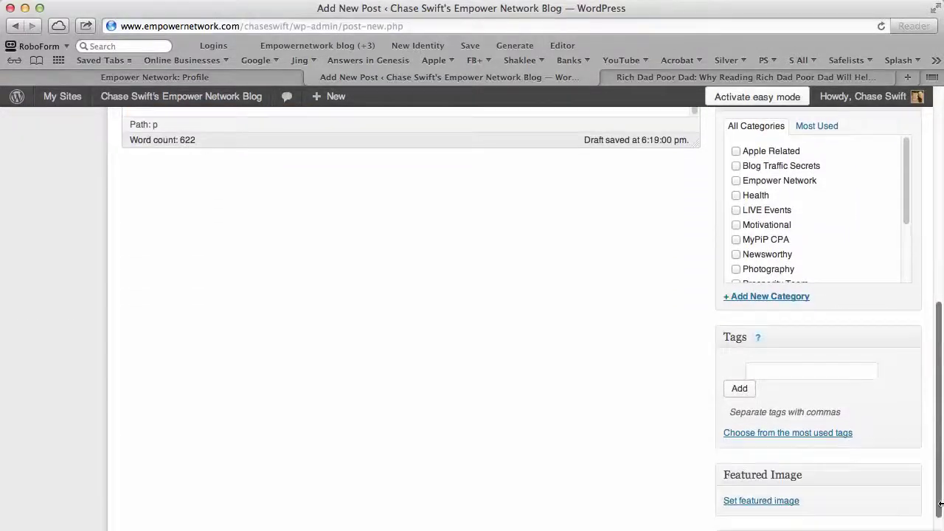
pyautogui.click(755, 372)
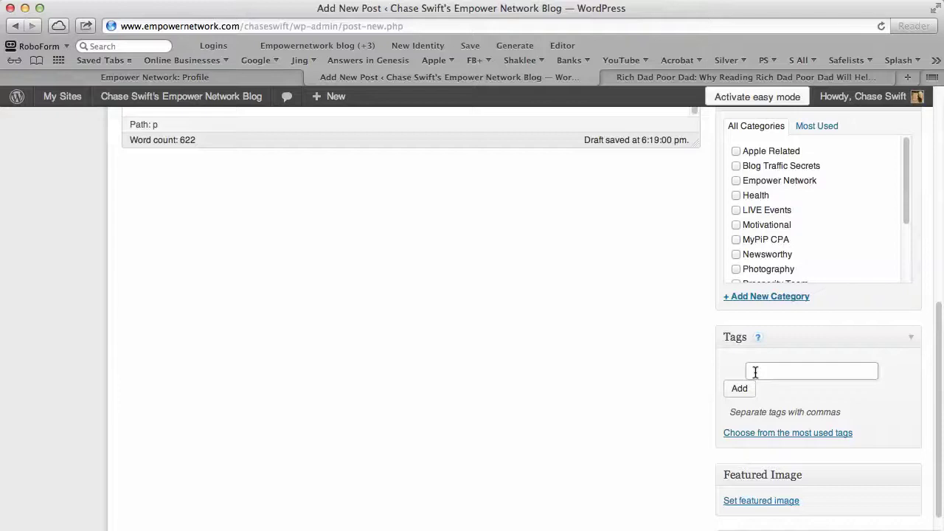
pyautogui.rightClick(764, 370)
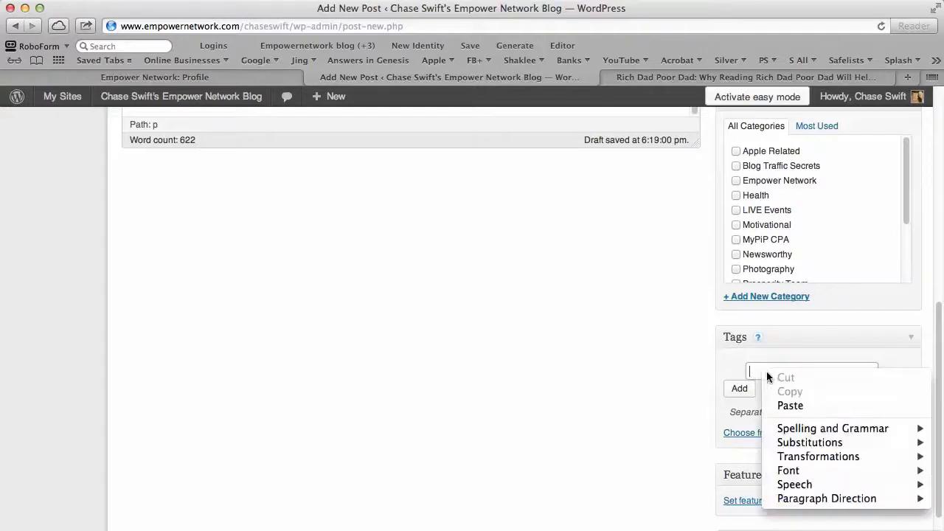
pyautogui.click(785, 405)
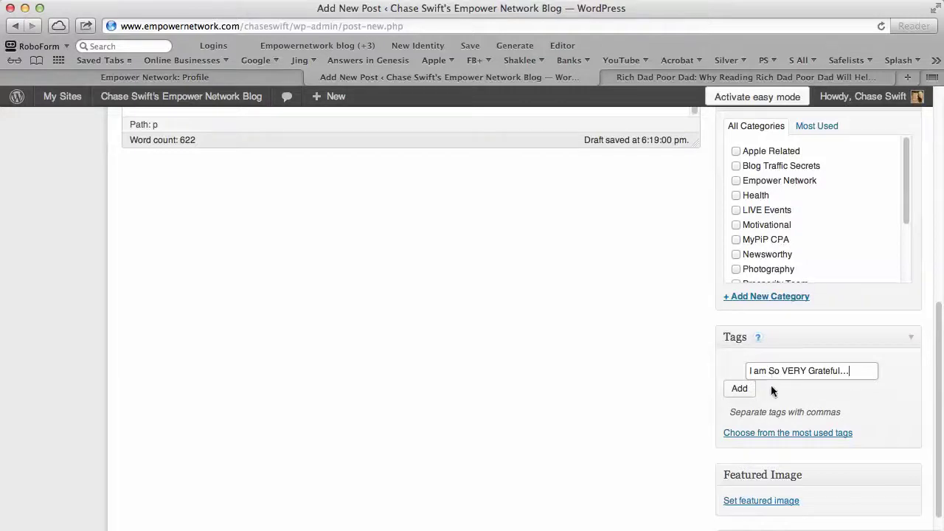
pyautogui.click(738, 389)
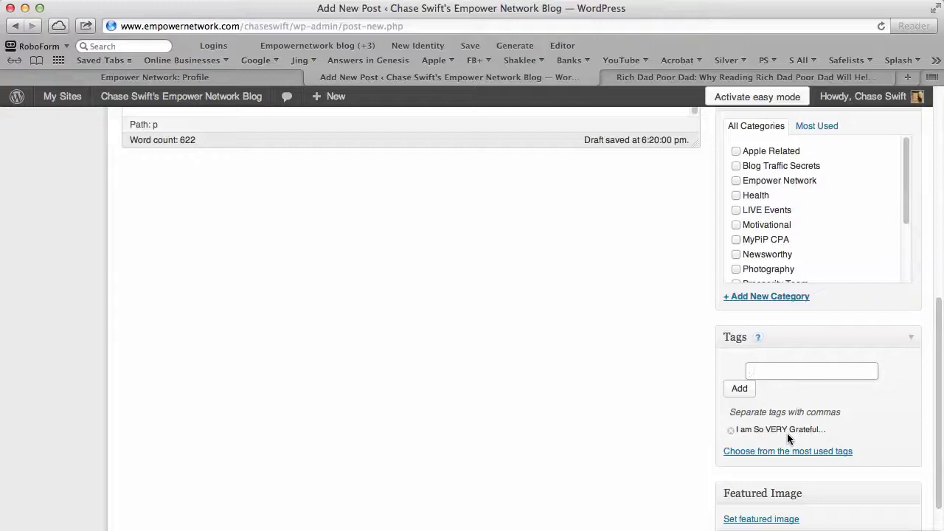
# Look through the category list and assign the post to the Motivational category.
pyautogui.moveTo(906, 200); pyautogui.dragTo(871, 190)
pyautogui.scroll(-5, 871, 189)
pyautogui.scroll(4, 881, 275)
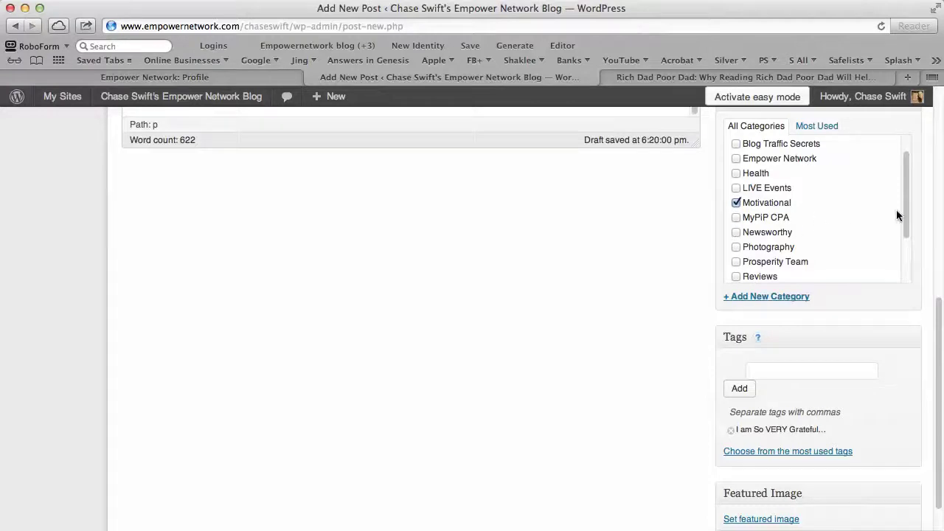
pyautogui.moveTo(906, 206); pyautogui.dragTo(870, 169)
# Center the red arrow image below the "And Most Importantly" paragraph in the post body.
pyautogui.moveTo(931, 314); pyautogui.dragTo(814, 98)
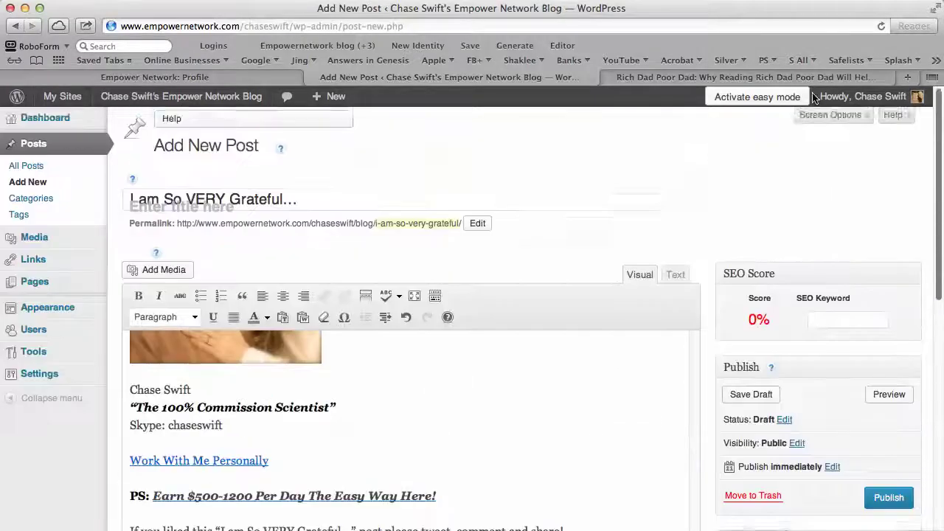
pyautogui.scroll(-5, 814, 177)
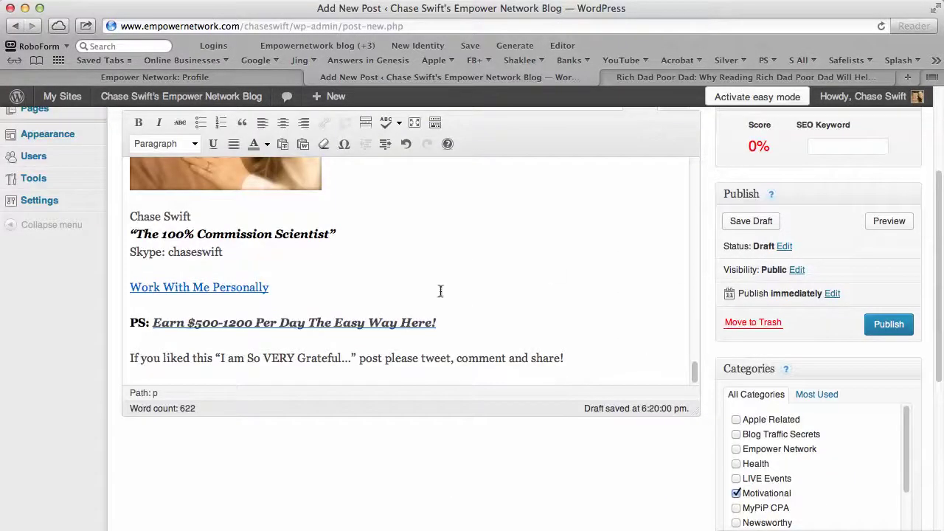
pyautogui.moveTo(693, 372); pyautogui.dragTo(676, 312)
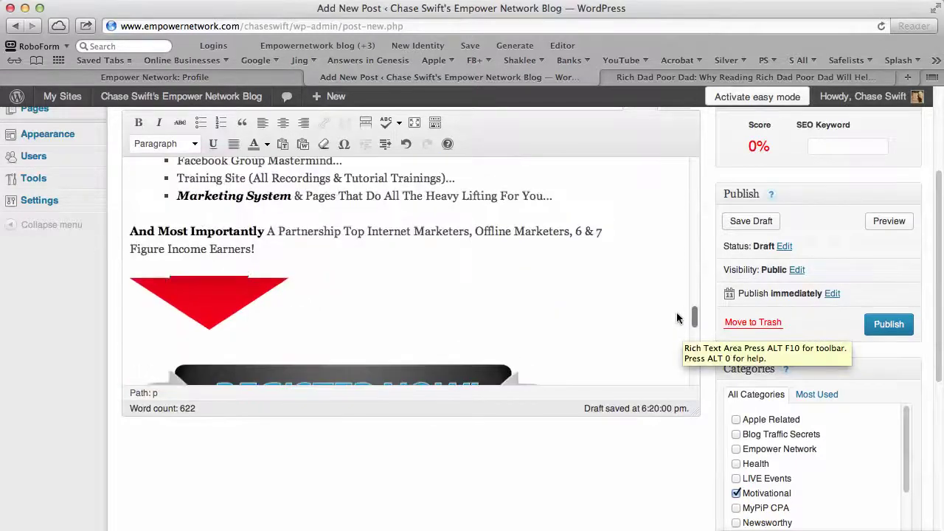
pyautogui.click(202, 289)
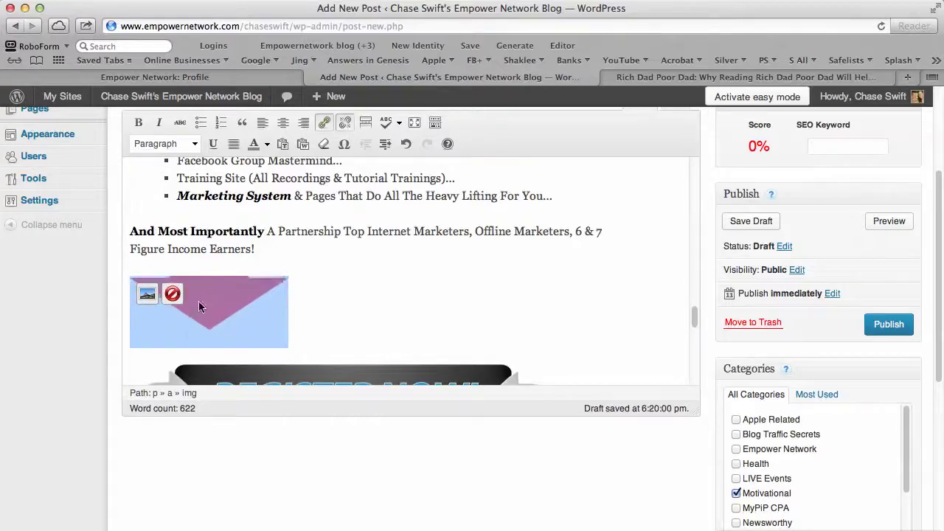
pyautogui.click(283, 123)
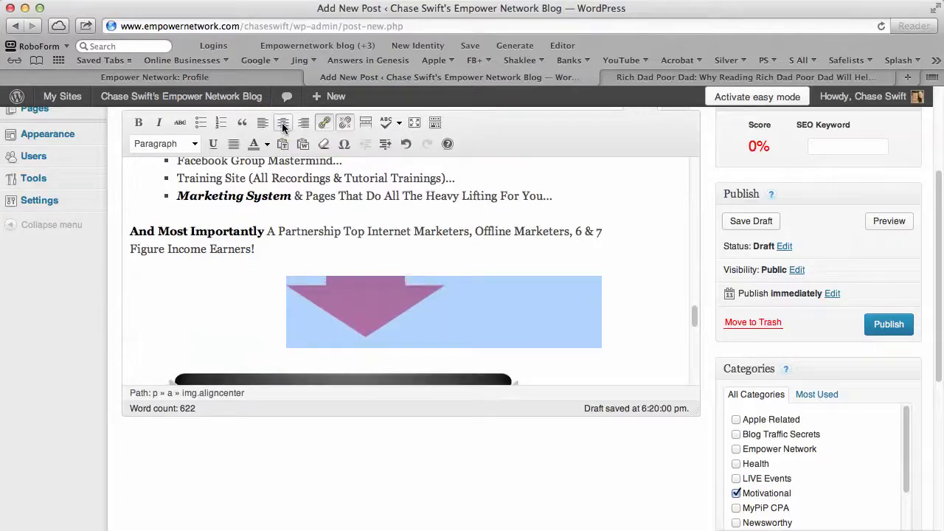
pyautogui.click(360, 233)
# Center the "REGISTER NOW! Join The Prosperity Team" banner image below the red arrow.
pyautogui.scroll(-5, 693, 312)
pyautogui.click(373, 276)
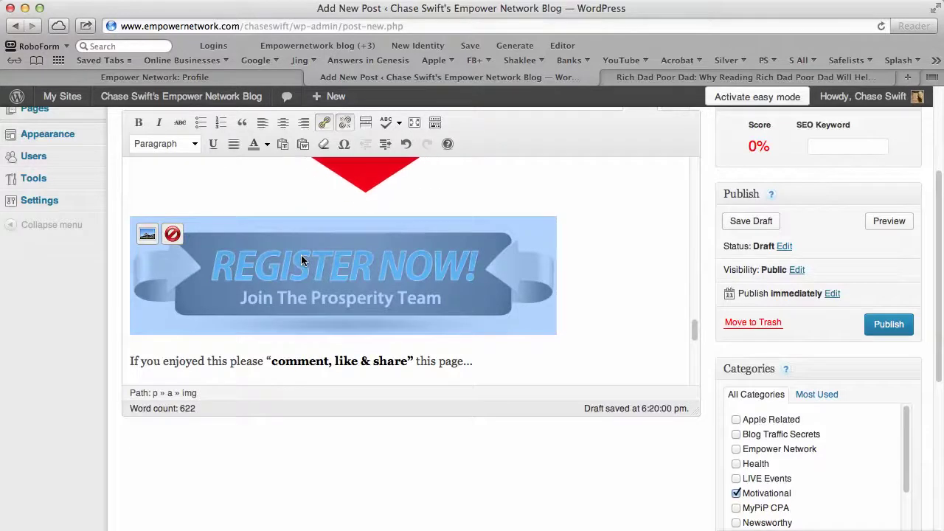
pyautogui.click(282, 125)
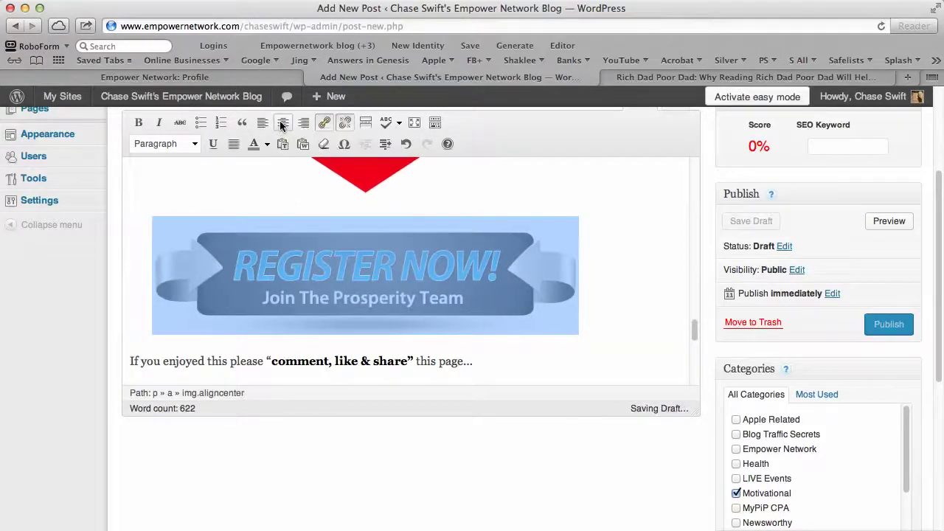
pyautogui.click(393, 228)
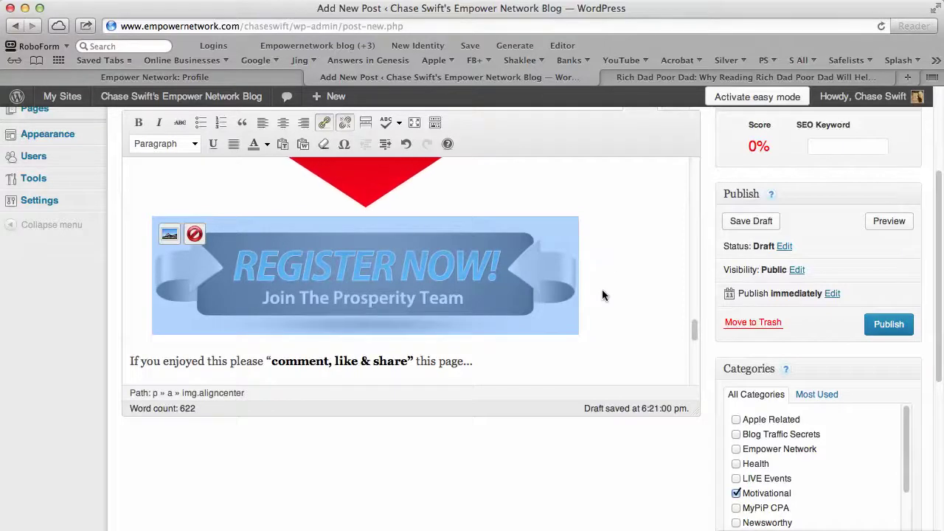
pyautogui.click(494, 361)
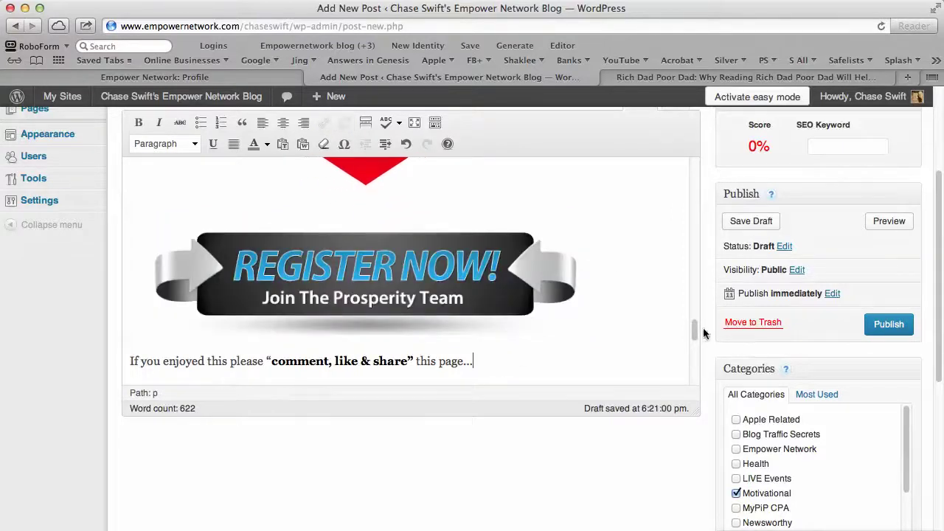
# Insert "tweet," before "comment, like & share" in the "If you enjoyed this please" line below the banner.
pyautogui.moveTo(695, 328); pyautogui.dragTo(695, 336)
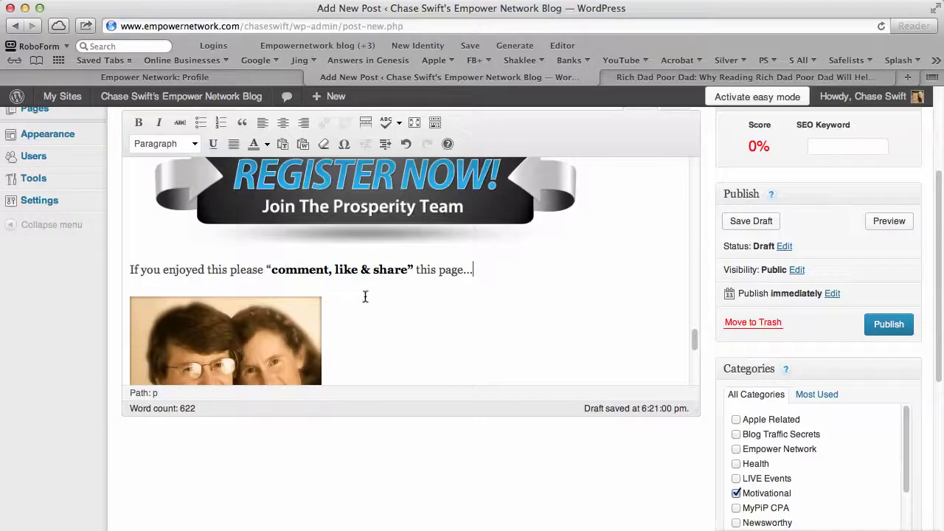
pyautogui.click(272, 269)
pyautogui.write('tweet,')
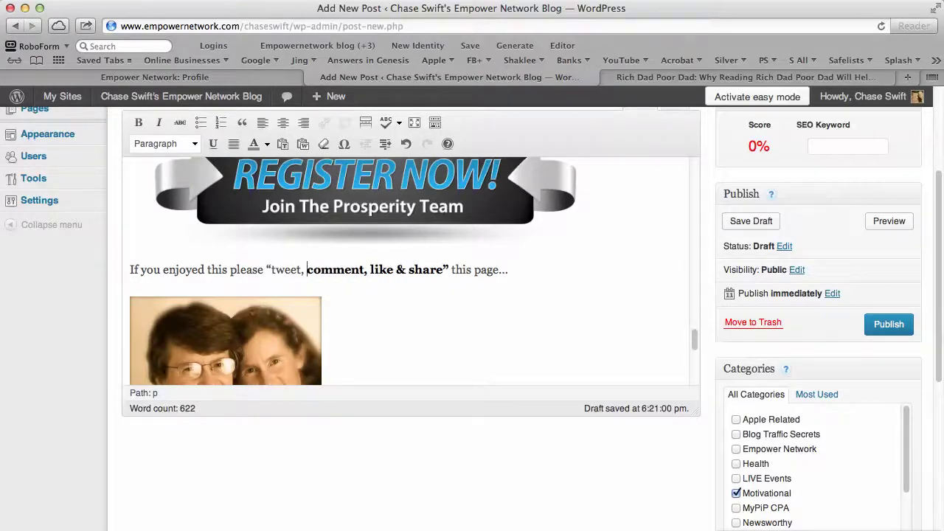
# Make the word "tweet," bold in the "If you enjoyed this please" line below the banner.
pyautogui.moveTo(272, 270); pyautogui.dragTo(303, 273)
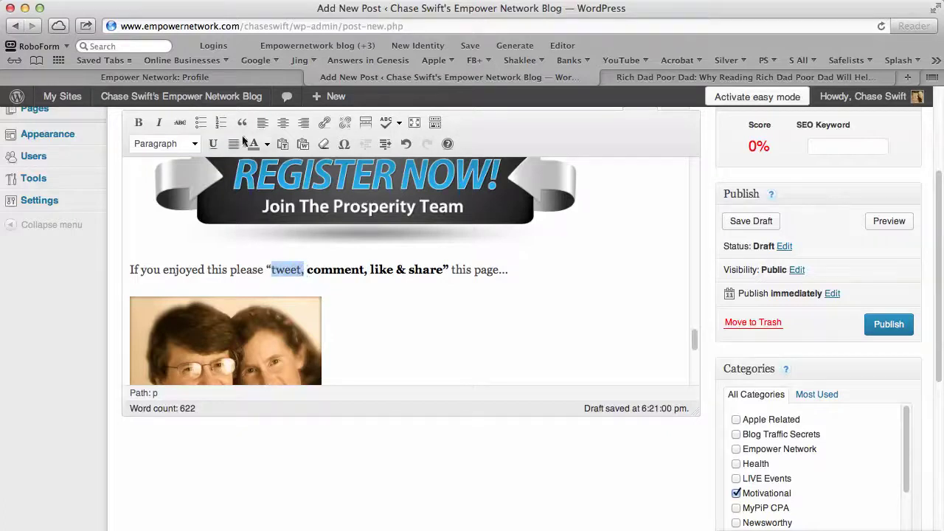
pyautogui.click(138, 122)
pyautogui.click(346, 269)
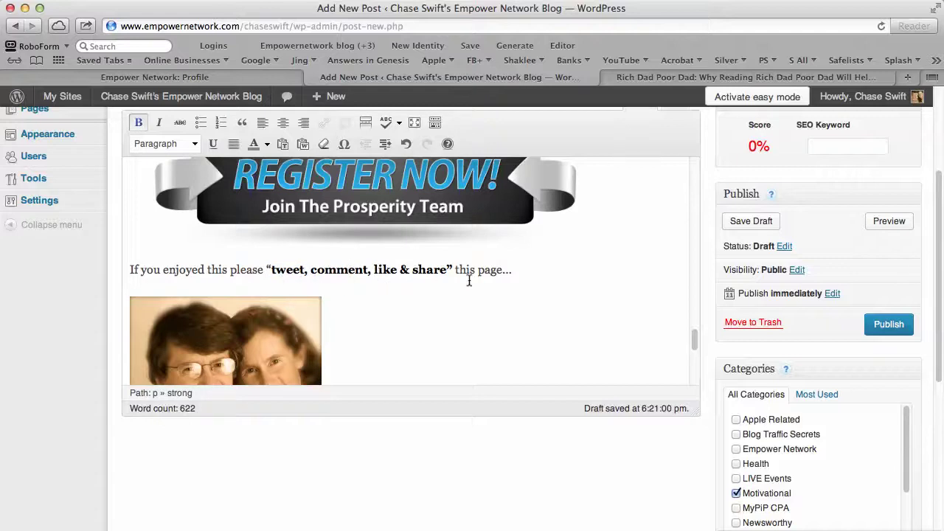
# Check the closing section and the beginning of the post body, and publish the post.
pyautogui.moveTo(693, 338)
pyautogui.mouseDown()
pyautogui.moveTo(695, 362)
pyautogui.moveTo(691, 348)
pyautogui.moveTo(686, 366)
pyautogui.mouseUp()
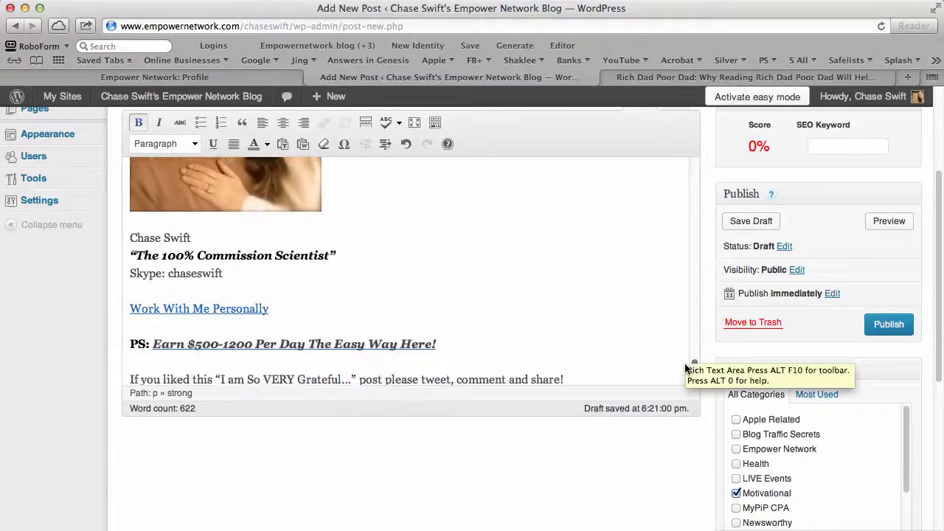
pyautogui.scroll(-1, 686, 369)
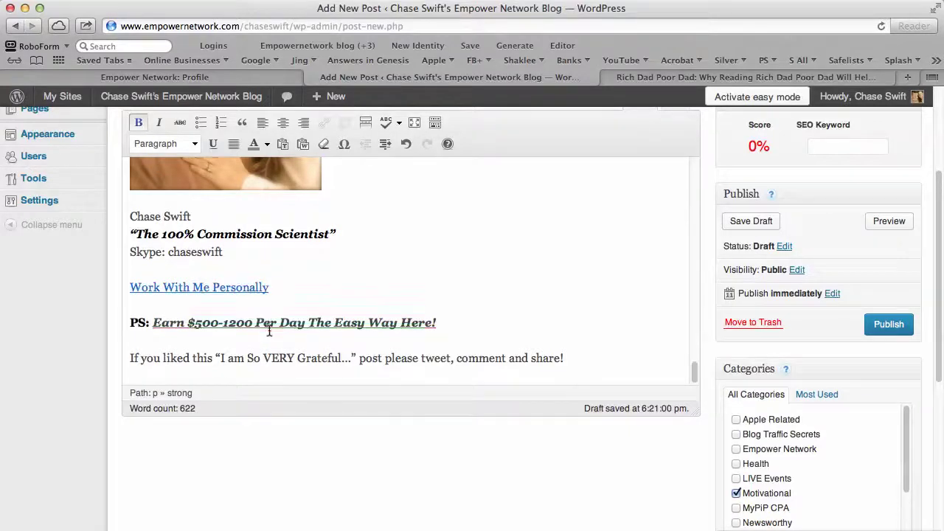
pyautogui.moveTo(693, 373); pyautogui.dragTo(643, 143)
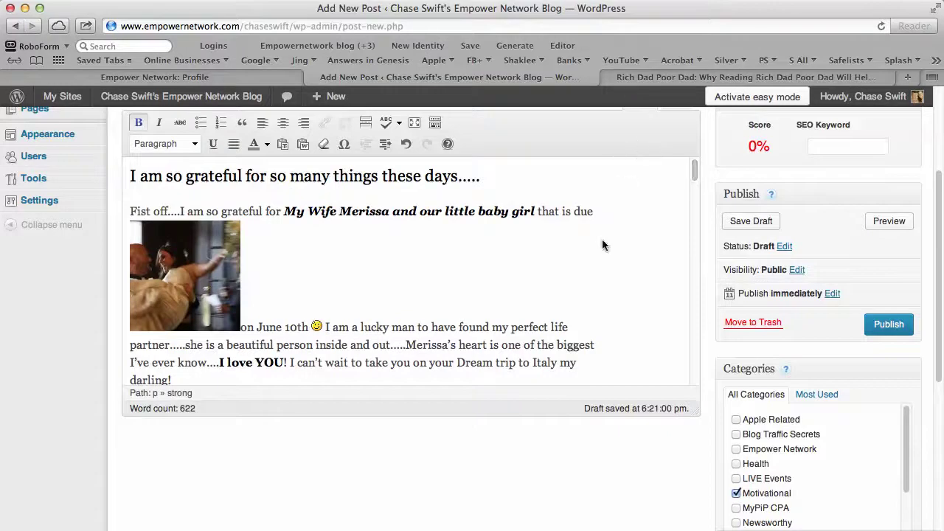
pyautogui.click(879, 324)
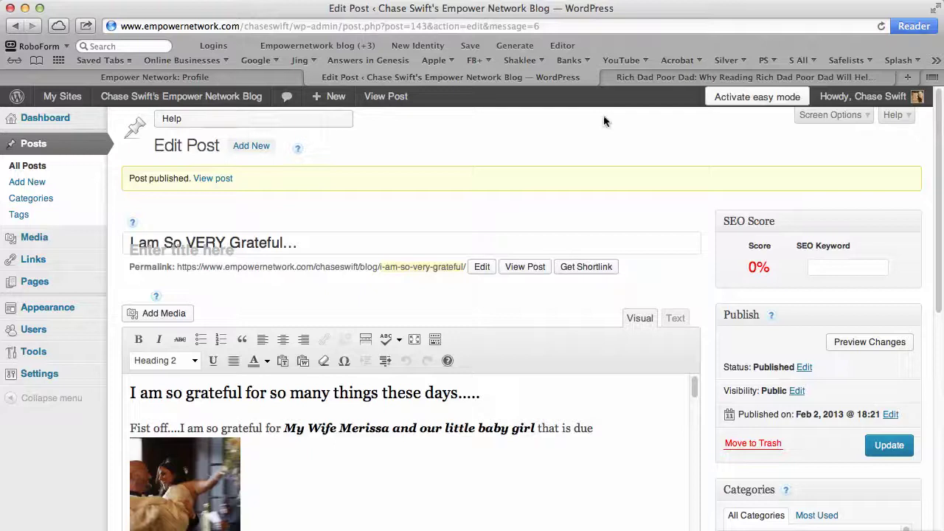
# Go from the published "Rich Dad Poor Dad" post to the blog's home page and view the "I am So VERY Grateful..." excerpt.
pyautogui.click(699, 78)
pyautogui.click(523, 78)
pyautogui.moveTo(181, 98)
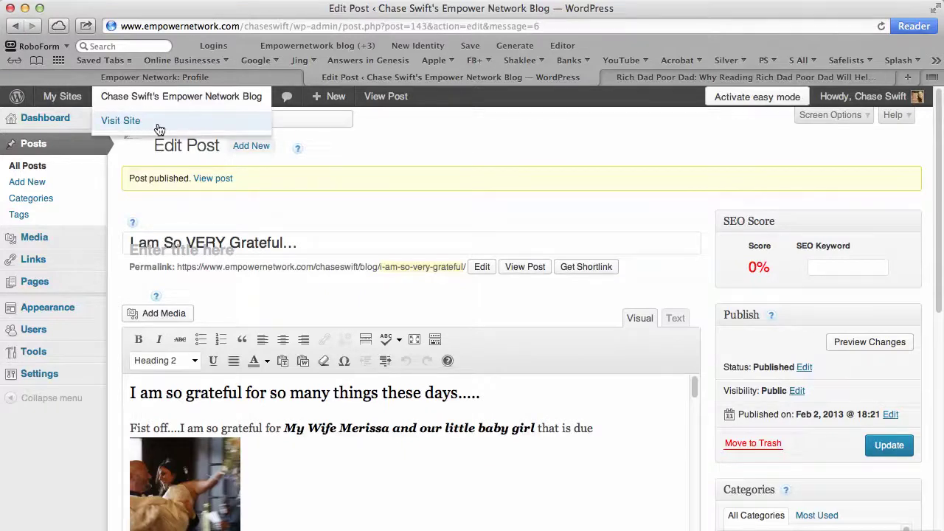
pyautogui.click(641, 78)
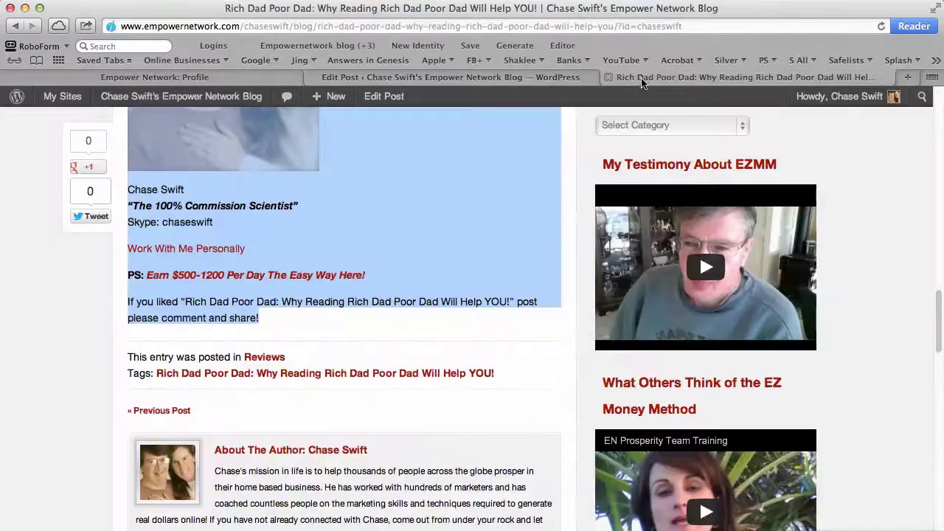
pyautogui.scroll(20, 935, 155)
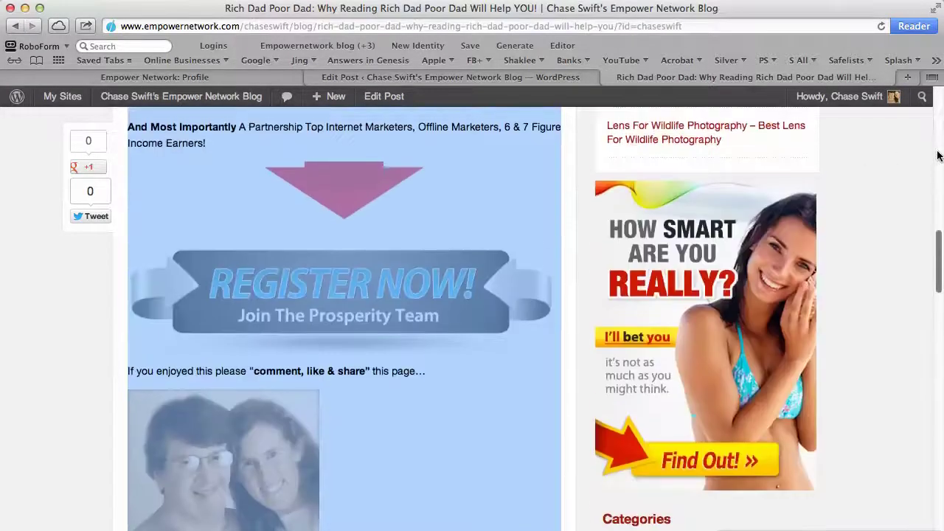
pyautogui.scroll(-5, 878, 103)
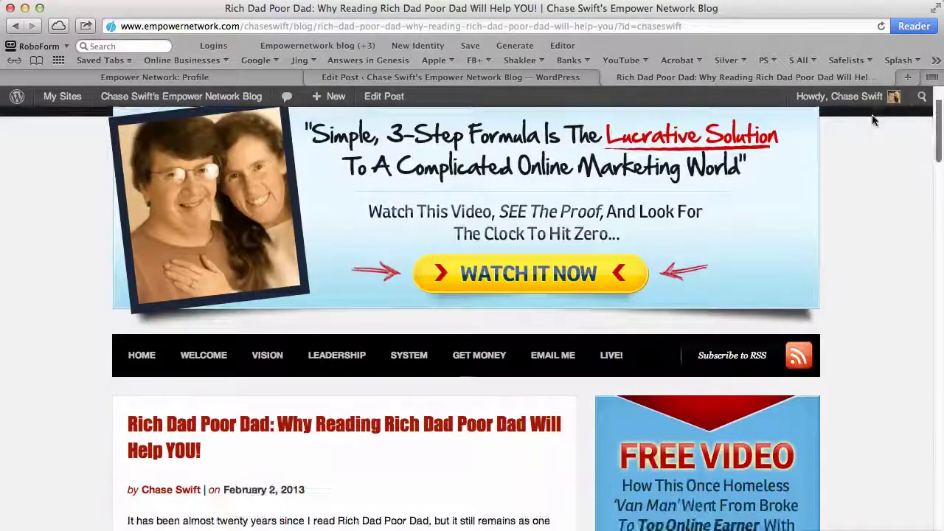
pyautogui.click(144, 255)
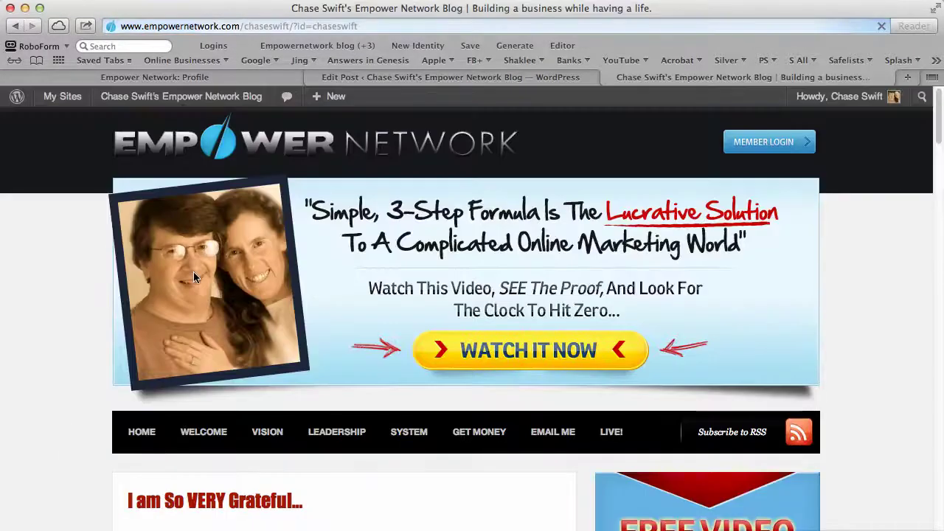
pyautogui.click(936, 183)
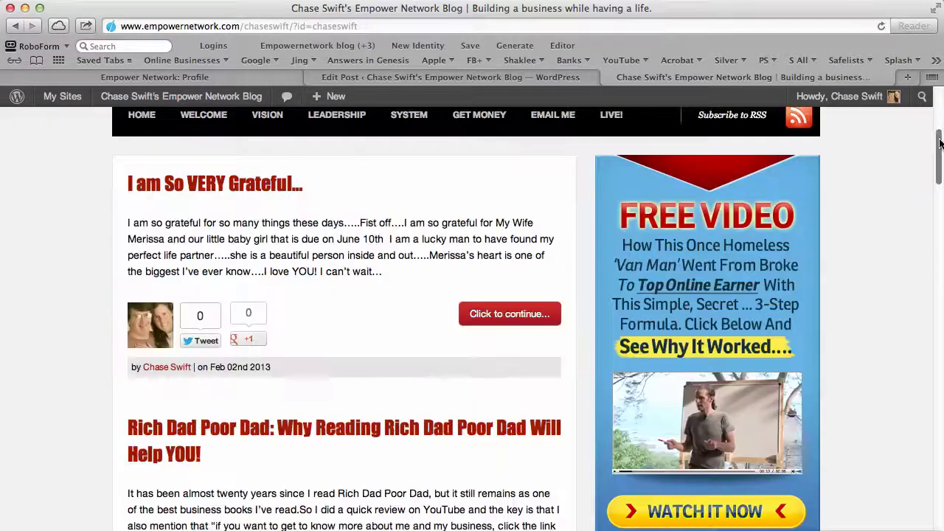
pyautogui.moveTo(940, 144)
pyautogui.mouseDown()
pyautogui.moveTo(940, 135)
pyautogui.moveTo(940, 143)
pyautogui.mouseUp()
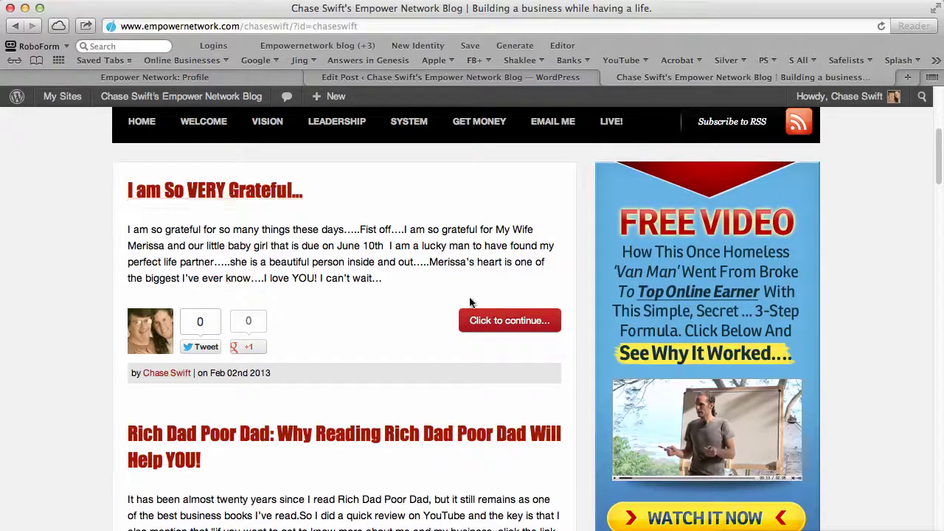
# Open the full "I am So VERY Grateful..." post and read through it down to the embedded video.
pyautogui.click(503, 322)
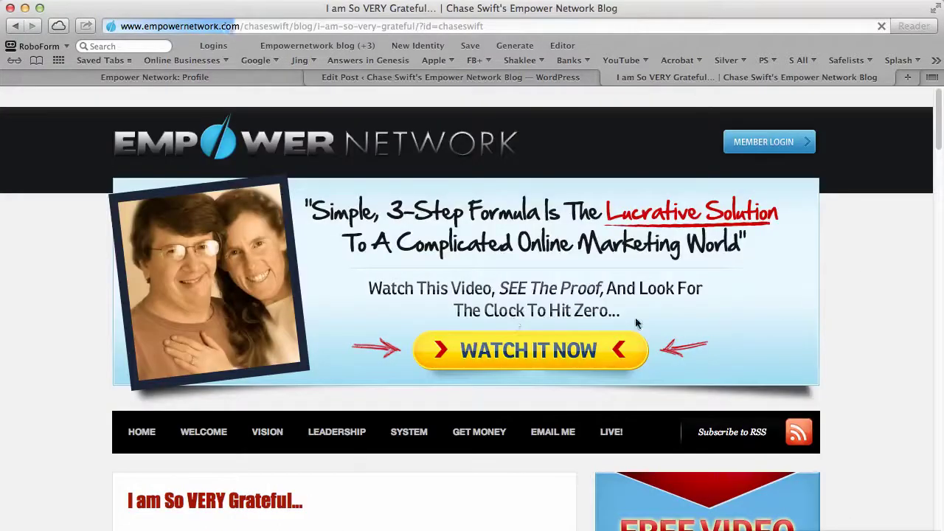
pyautogui.scroll(-5, 935, 158)
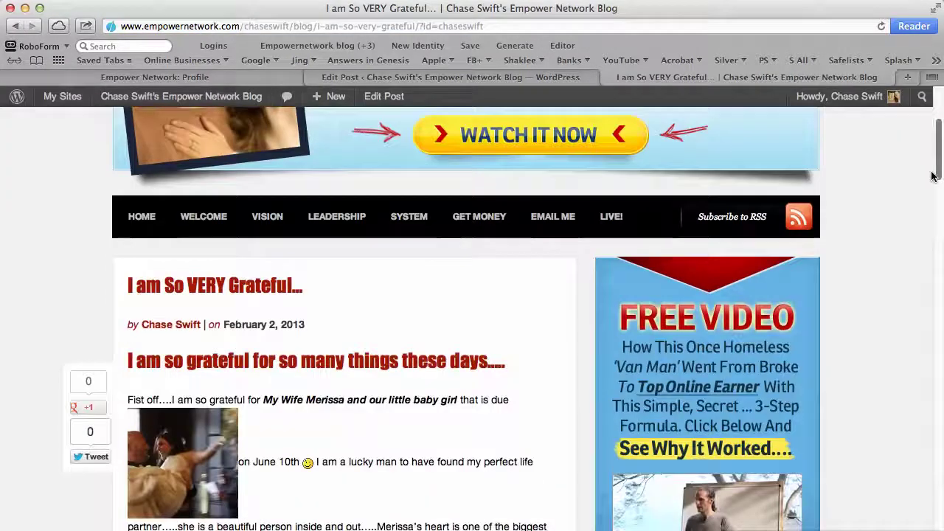
pyautogui.scroll(-2, 928, 190)
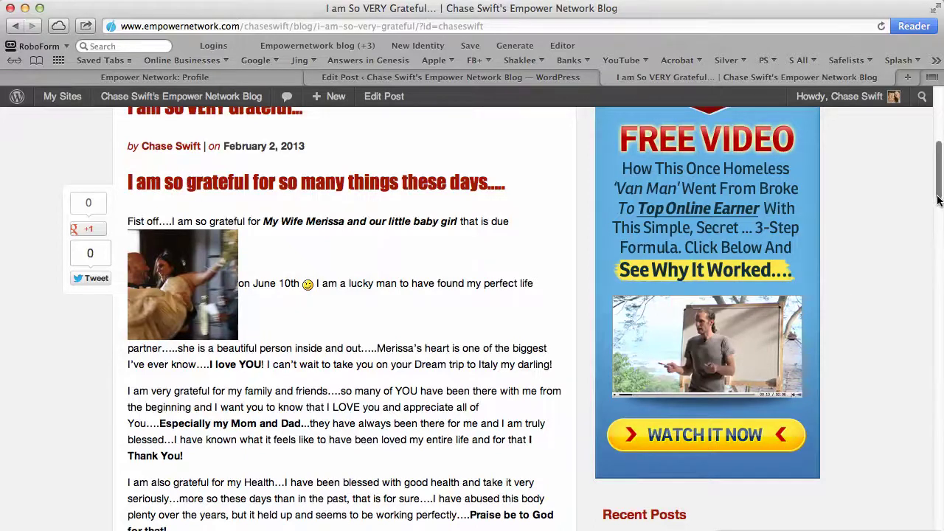
pyautogui.scroll(-4, 935, 216)
pyautogui.moveTo(935, 215); pyautogui.dragTo(913, 295)
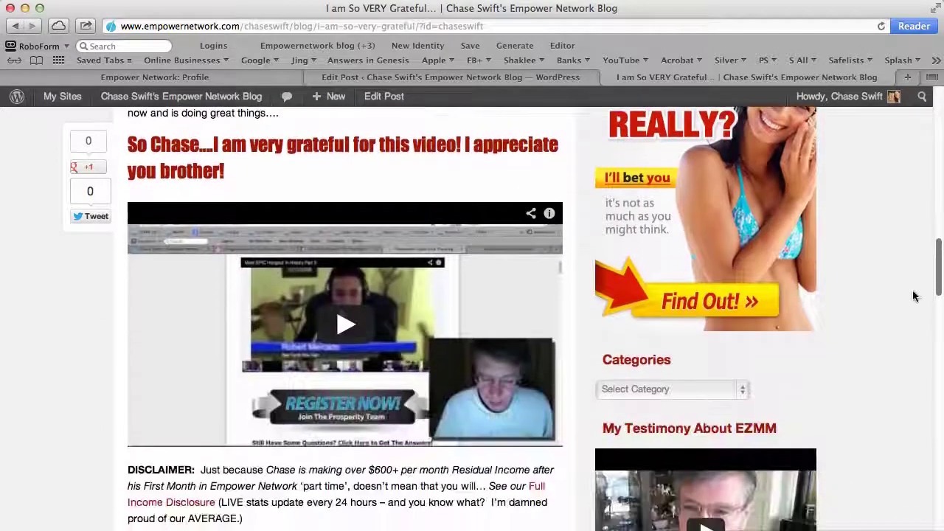
# Test the embedded video by playing and pausing it, and check the Full Income Disclosure link in the disclaimer before returning to the post.
pyautogui.click(335, 331)
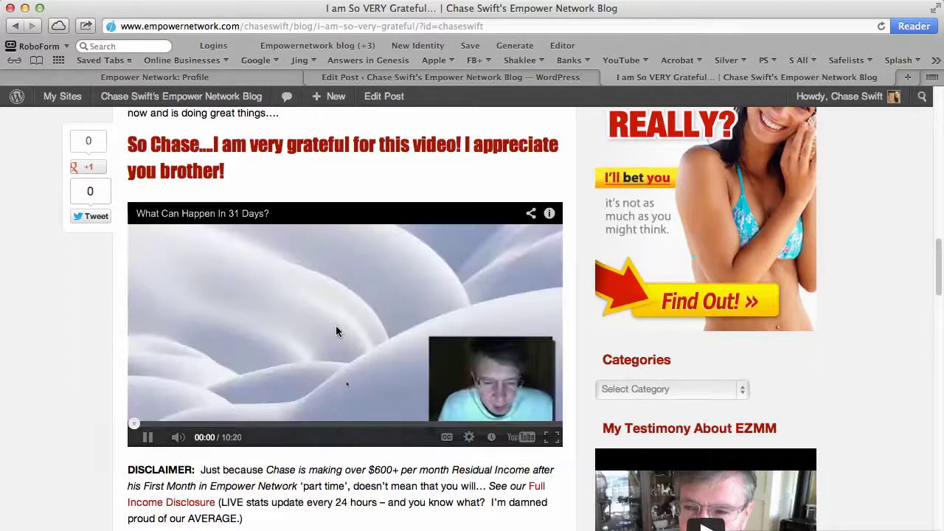
pyautogui.click(148, 439)
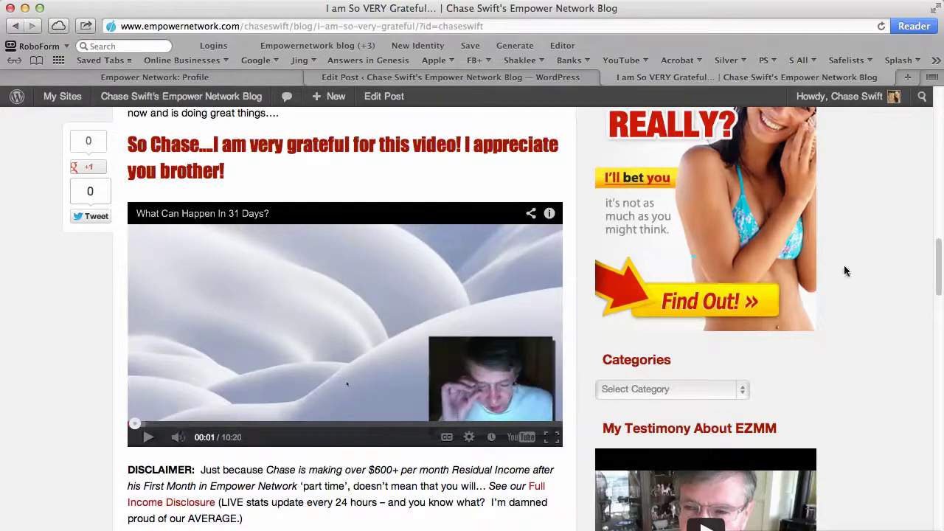
pyautogui.moveTo(927, 253); pyautogui.dragTo(927, 292)
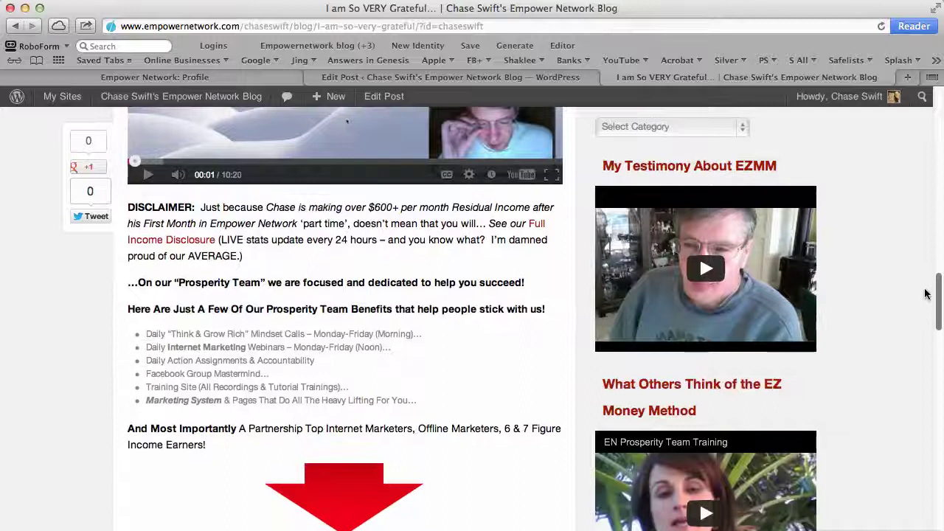
pyautogui.click(181, 243)
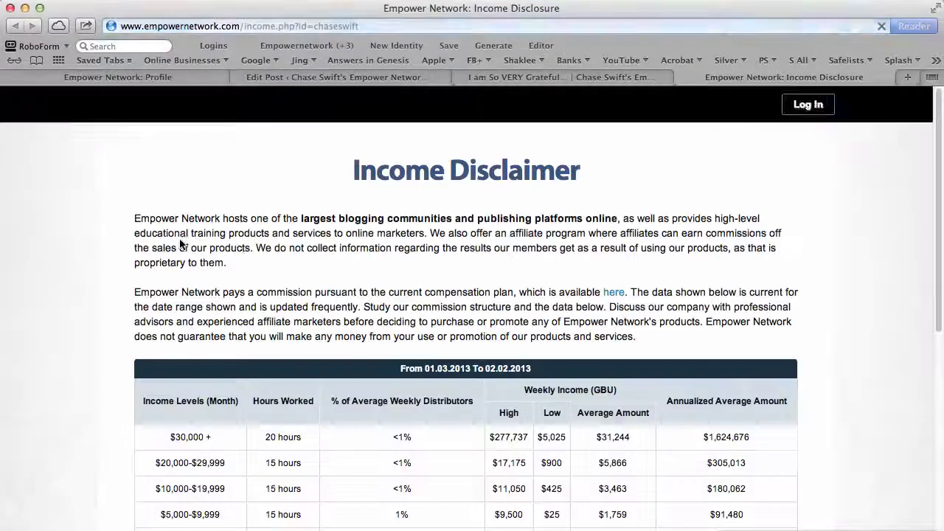
pyautogui.click(682, 78)
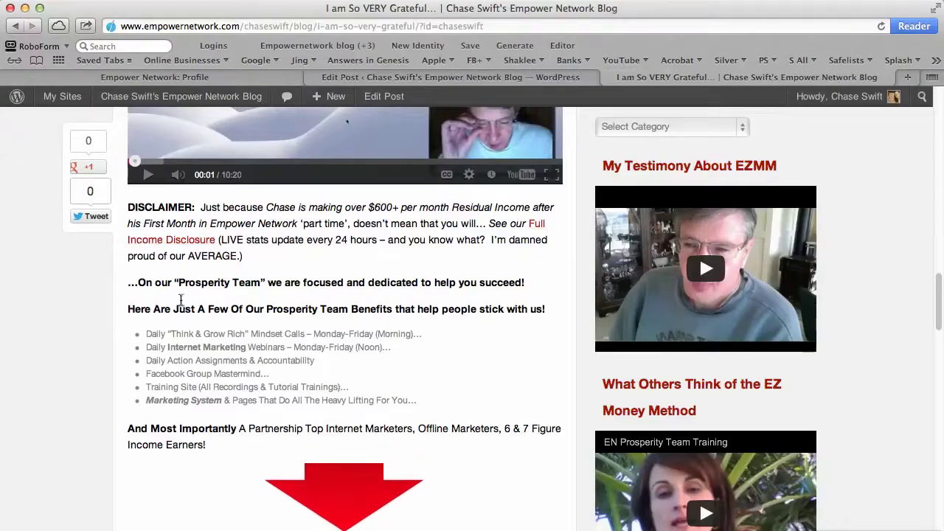
# Review the Prosperity Team benefits and test the "REGISTER NOW!" banner link, returning to the post from its landing page.
pyautogui.moveTo(126, 285); pyautogui.dragTo(326, 375)
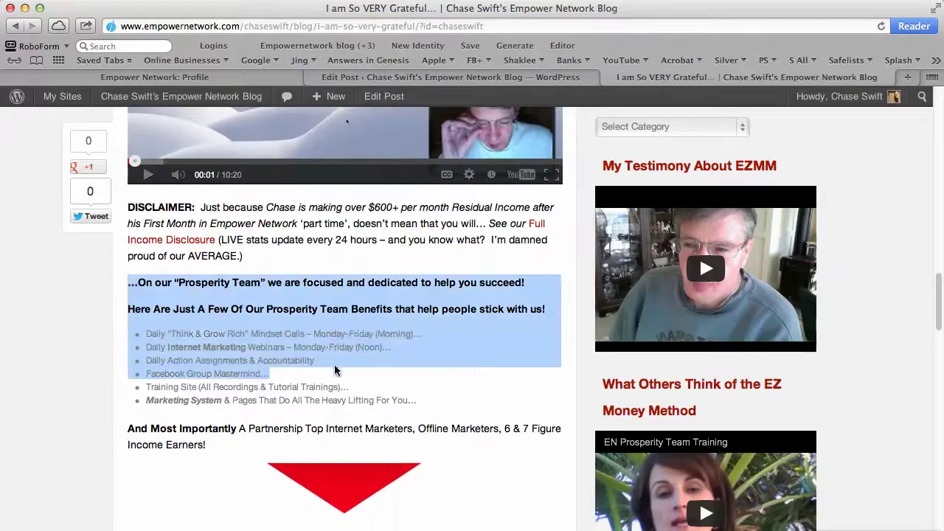
pyautogui.click(377, 364)
pyautogui.moveTo(939, 293); pyautogui.dragTo(939, 317)
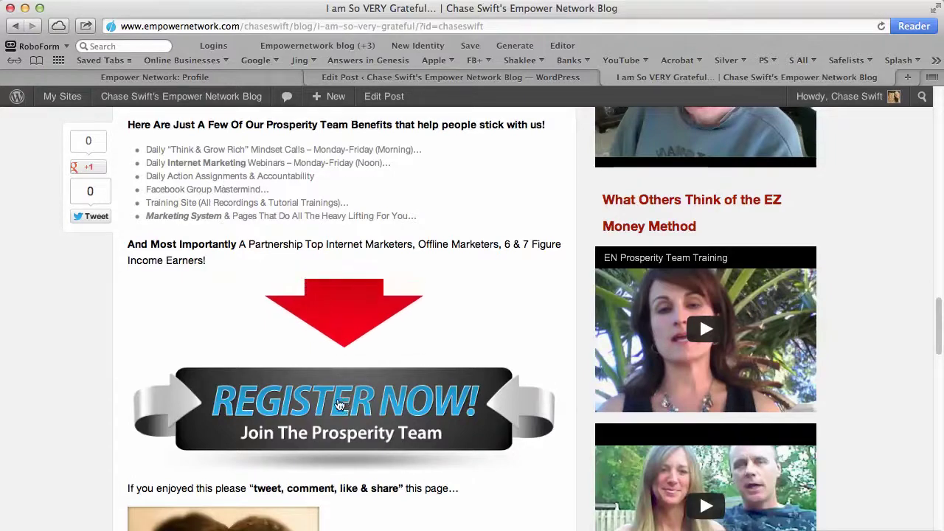
pyautogui.click(338, 399)
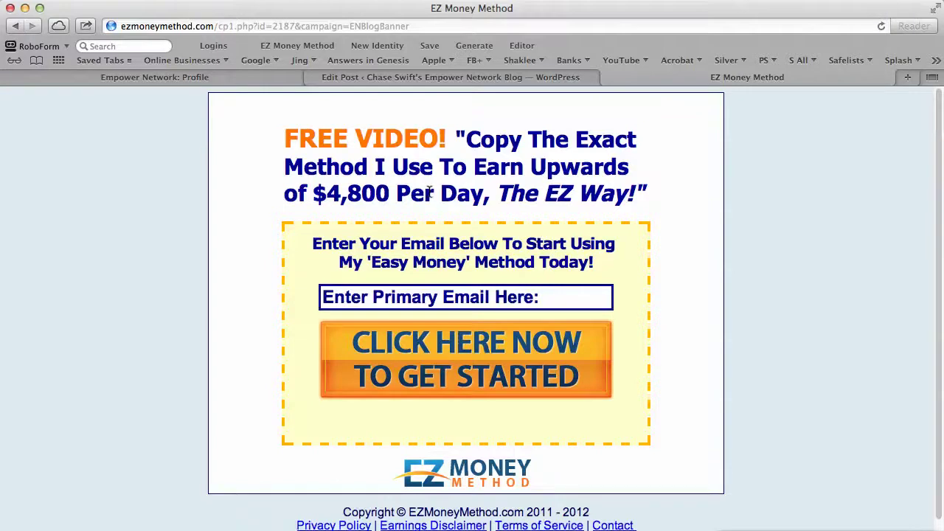
pyautogui.click(16, 26)
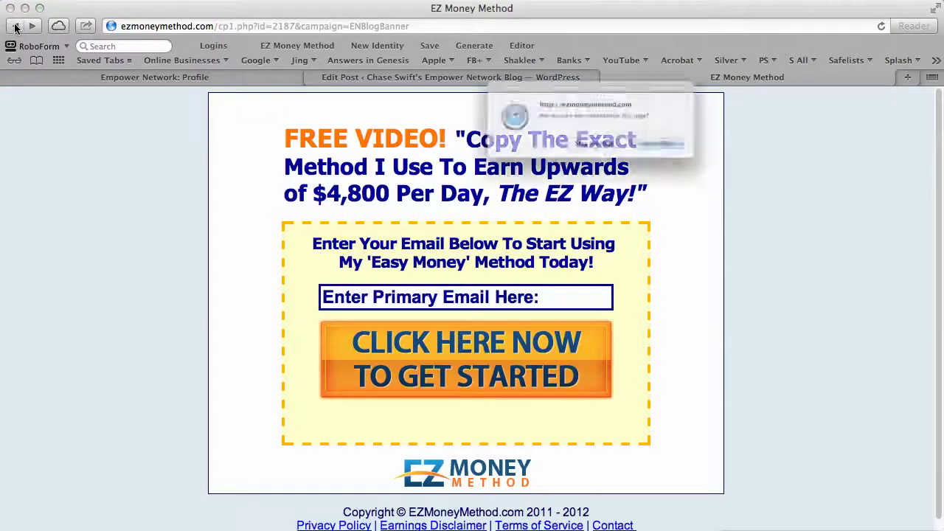
pyautogui.click(666, 156)
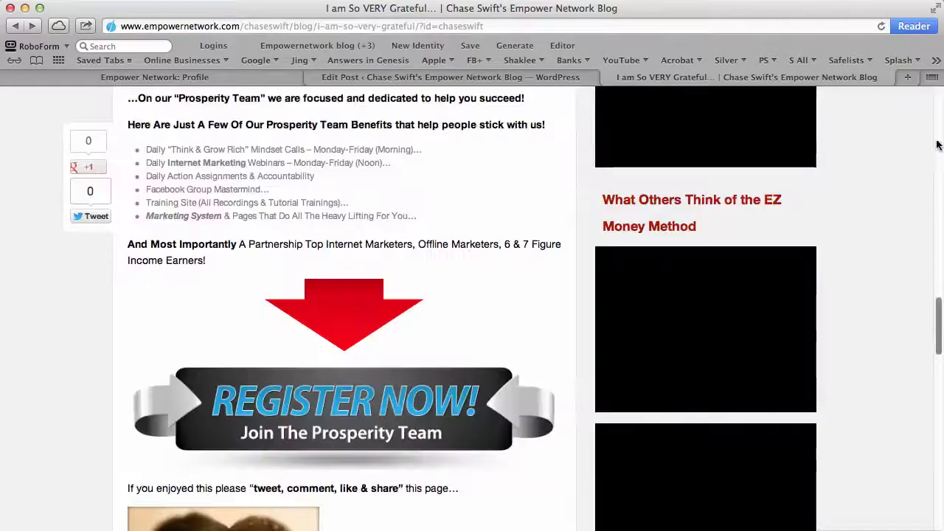
# Review the rest of the published post, including the DISCLAIMER paragraph below the video, and return to the page header.
pyautogui.scroll(-15, 937, 158)
pyautogui.moveTo(935, 307); pyautogui.dragTo(726, 88)
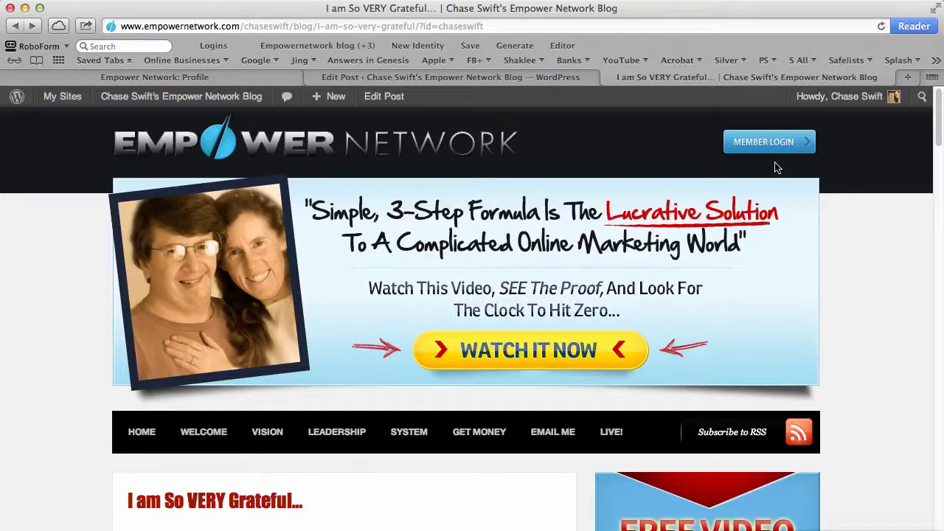
pyautogui.moveTo(938, 129); pyautogui.dragTo(930, 295)
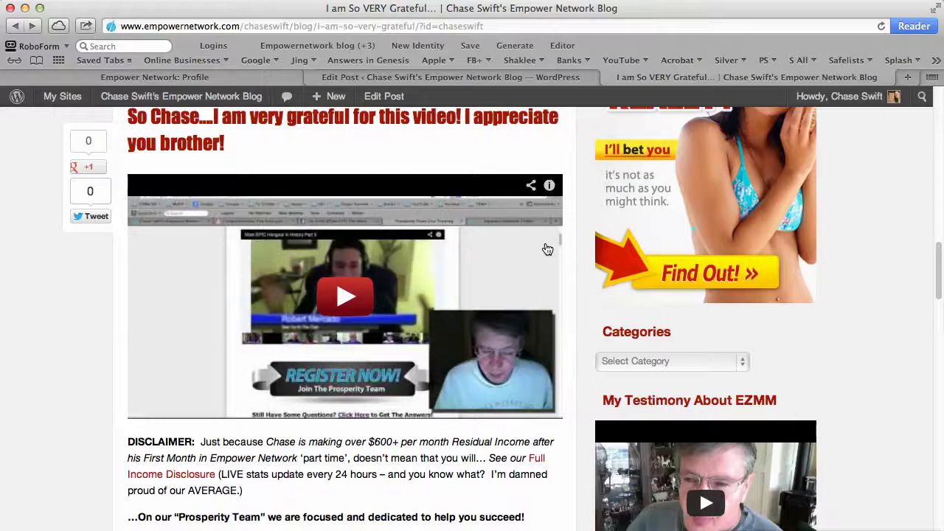
pyautogui.doubleClick(148, 442)
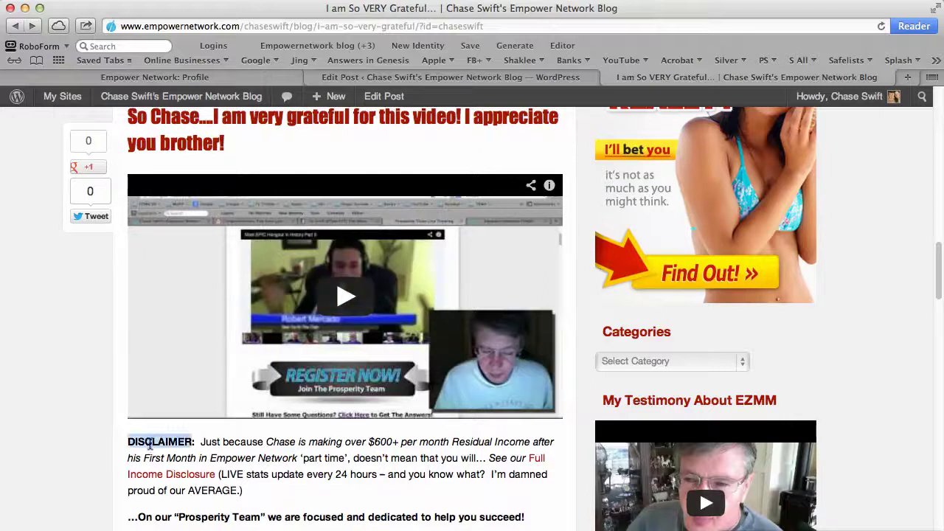
pyautogui.tripleClick(249, 492)
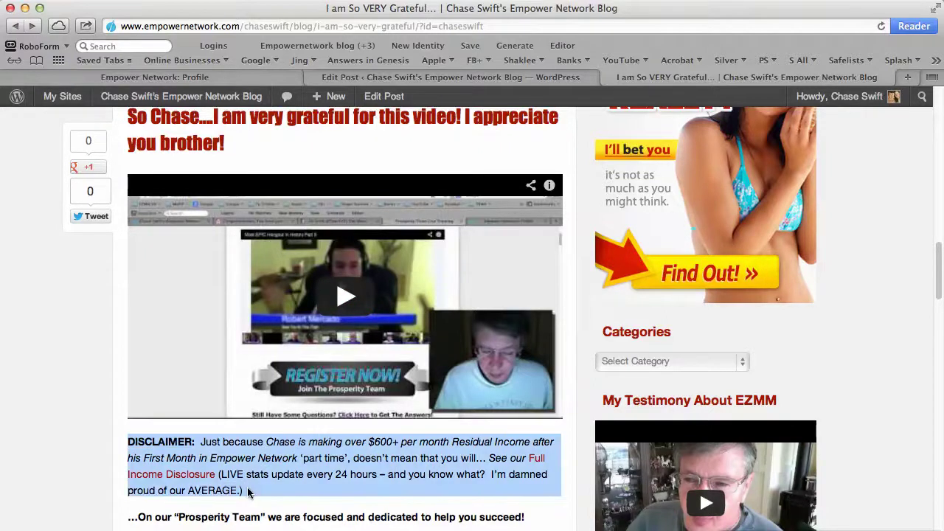
pyautogui.click(250, 472)
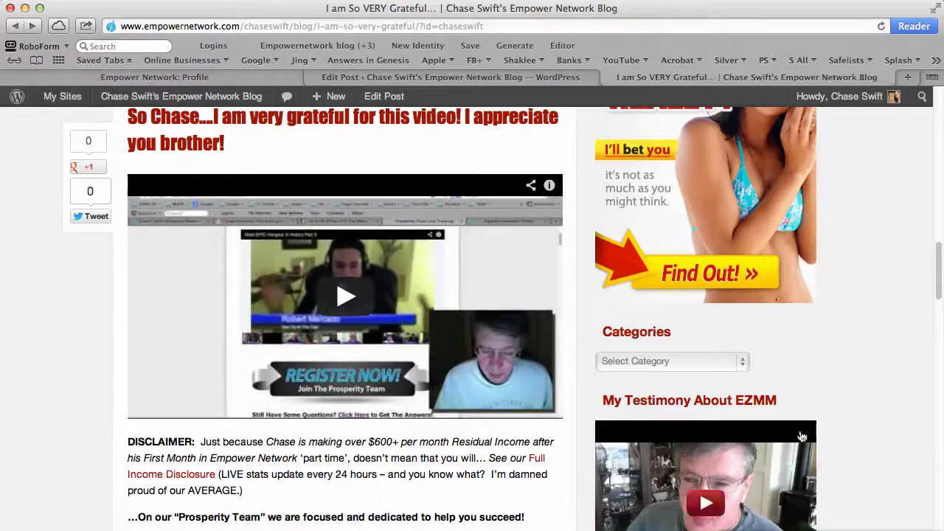
pyautogui.moveTo(937, 287); pyautogui.dragTo(821, 126)
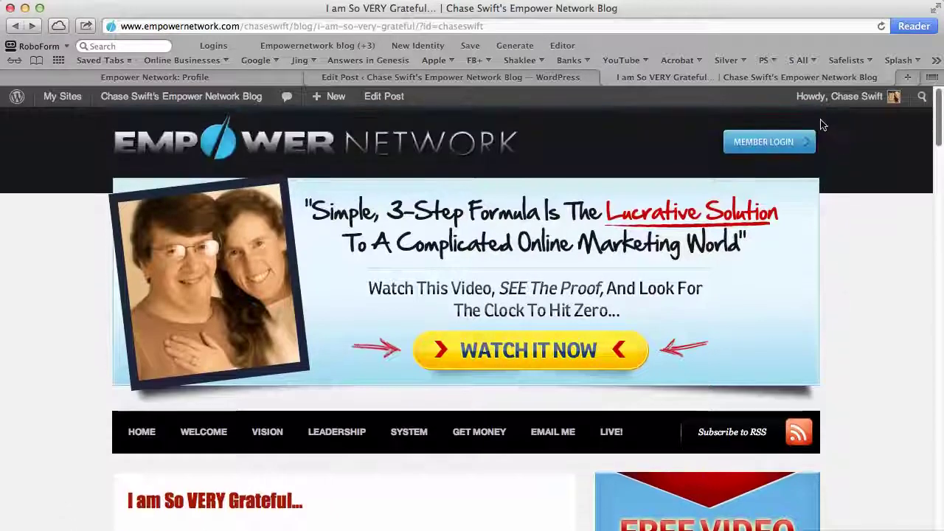